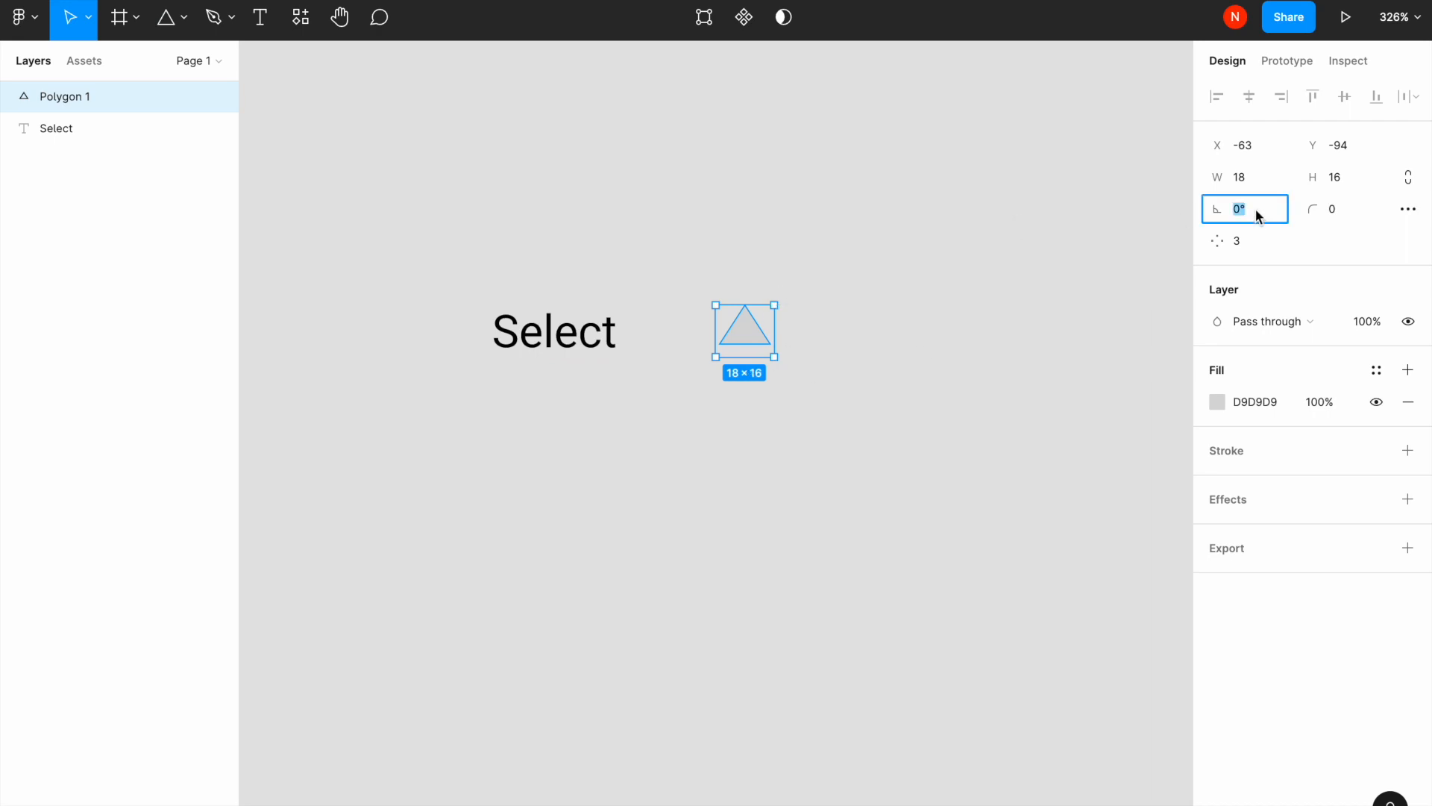
# Rotate the triangle 180° and remove its top edge in vector editing to form an open V-shaped chevron.
pyautogui.write('180')
pyautogui.press('Return')
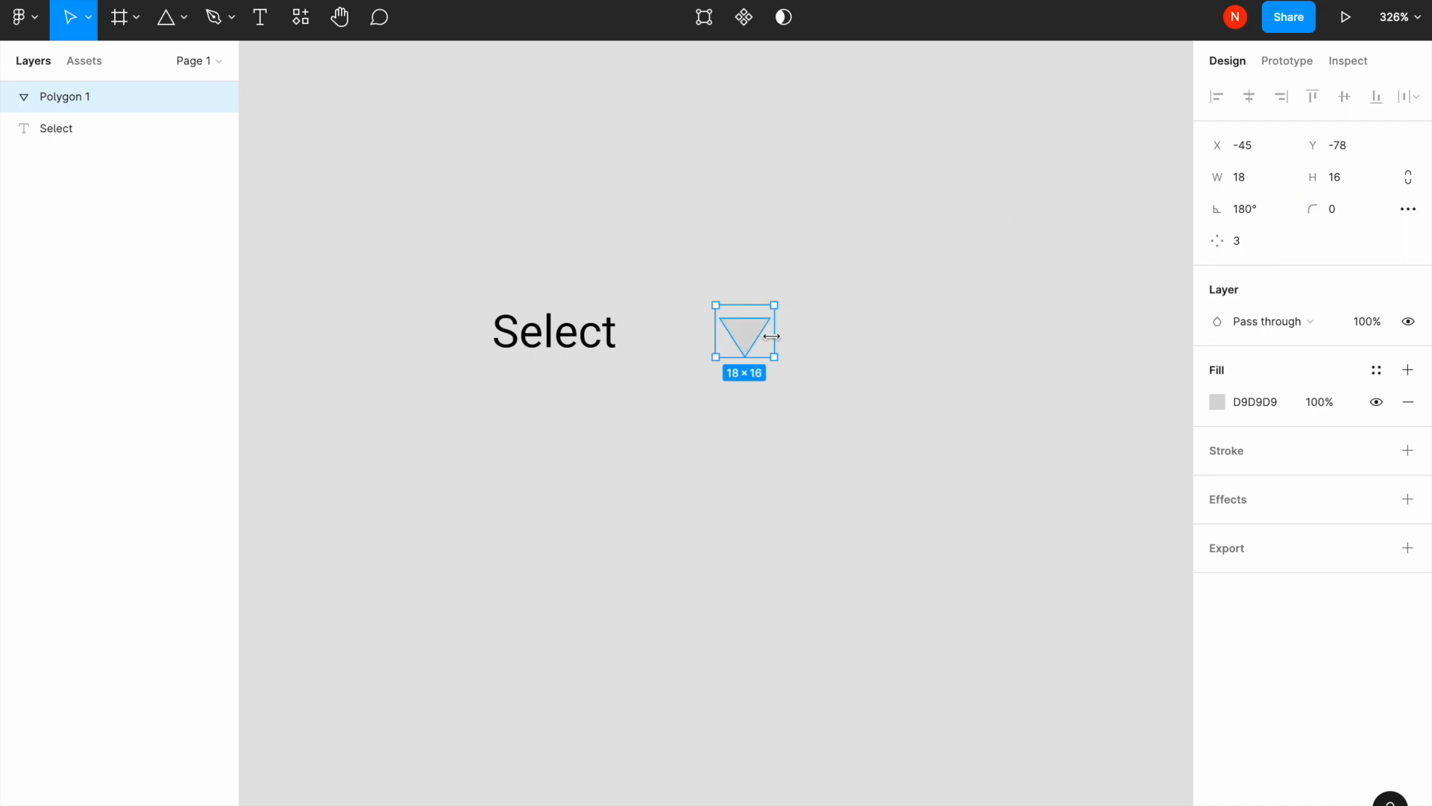
pyautogui.click(768, 297)
pyautogui.scroll(5, 765, 297)
pyautogui.doubleClick(723, 383)
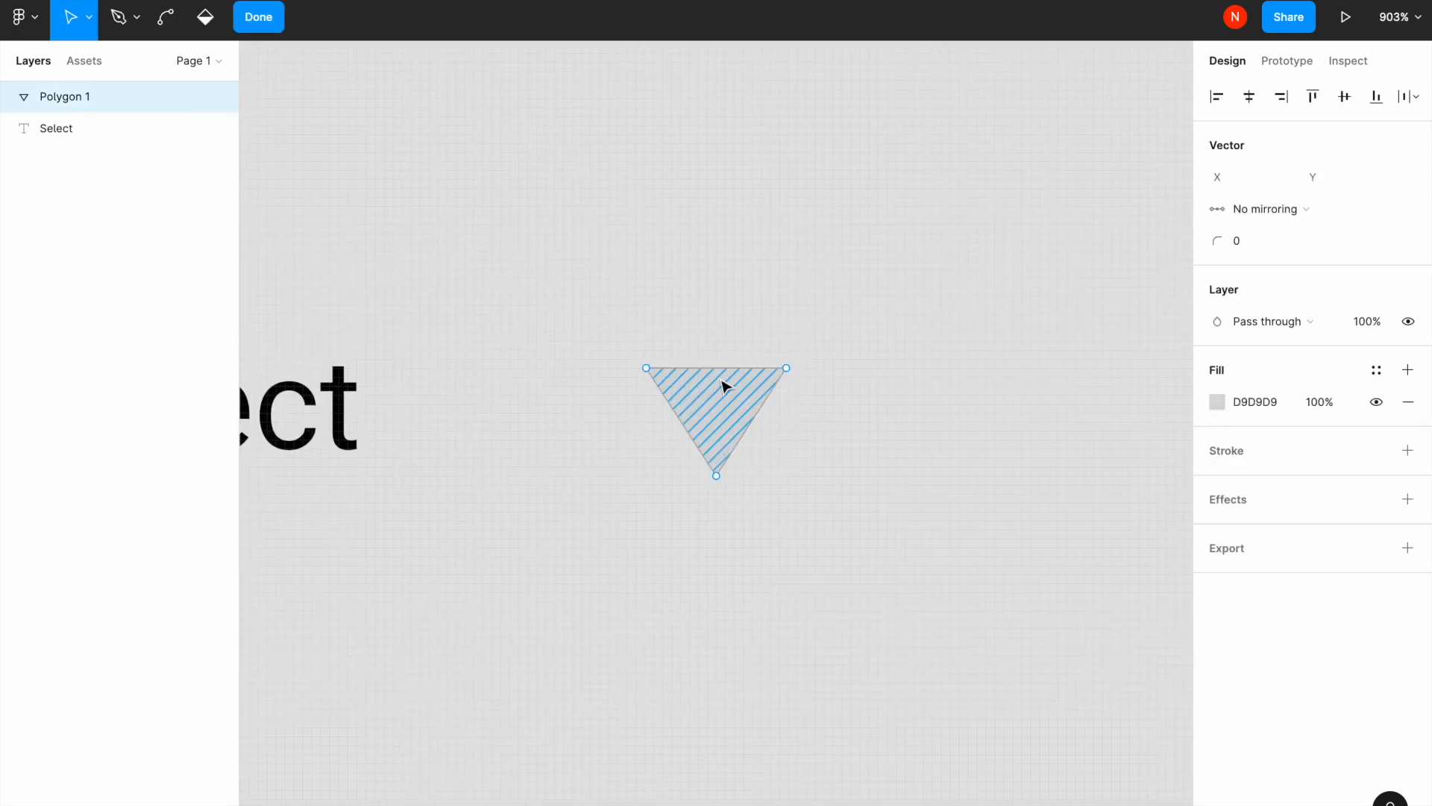
pyautogui.moveTo(719, 369); pyautogui.dragTo(721, 468)
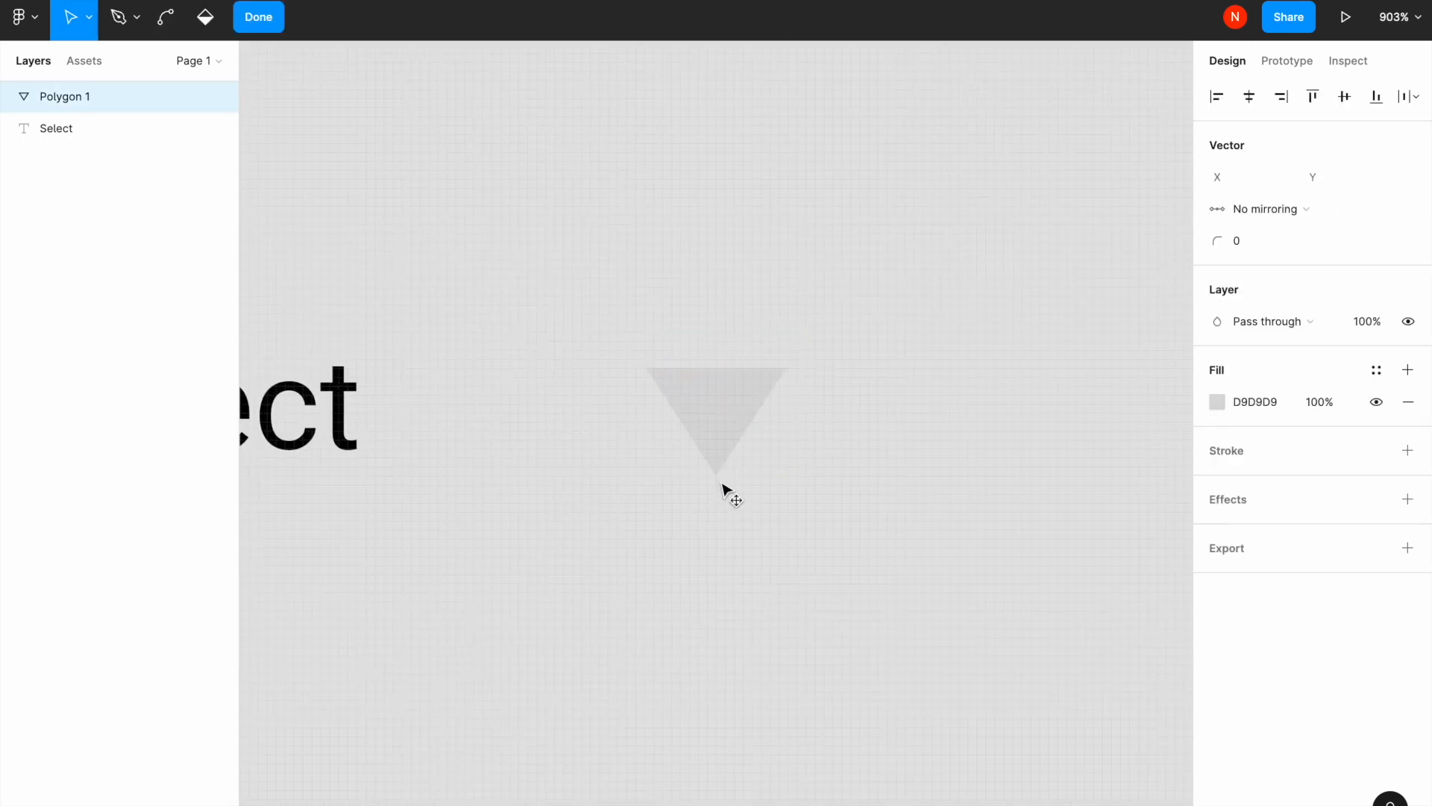
pyautogui.moveTo(722, 370); pyautogui.dragTo(721, 478)
# Give the chevron a black 000000 fill, add a 1 px black inside stroke, and finish vector editing.
pyautogui.click(1261, 401)
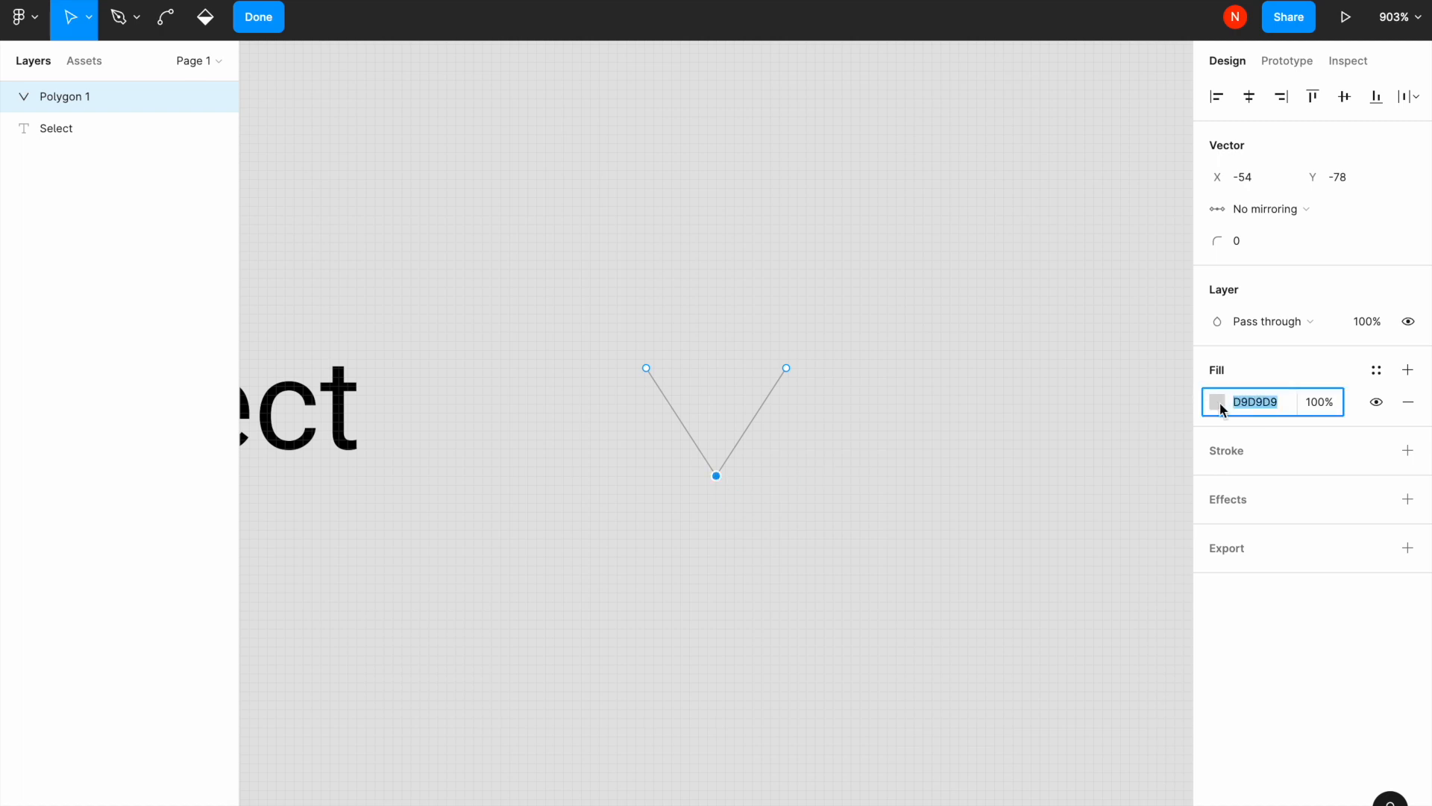
pyautogui.click(1217, 403)
pyautogui.click(1028, 752)
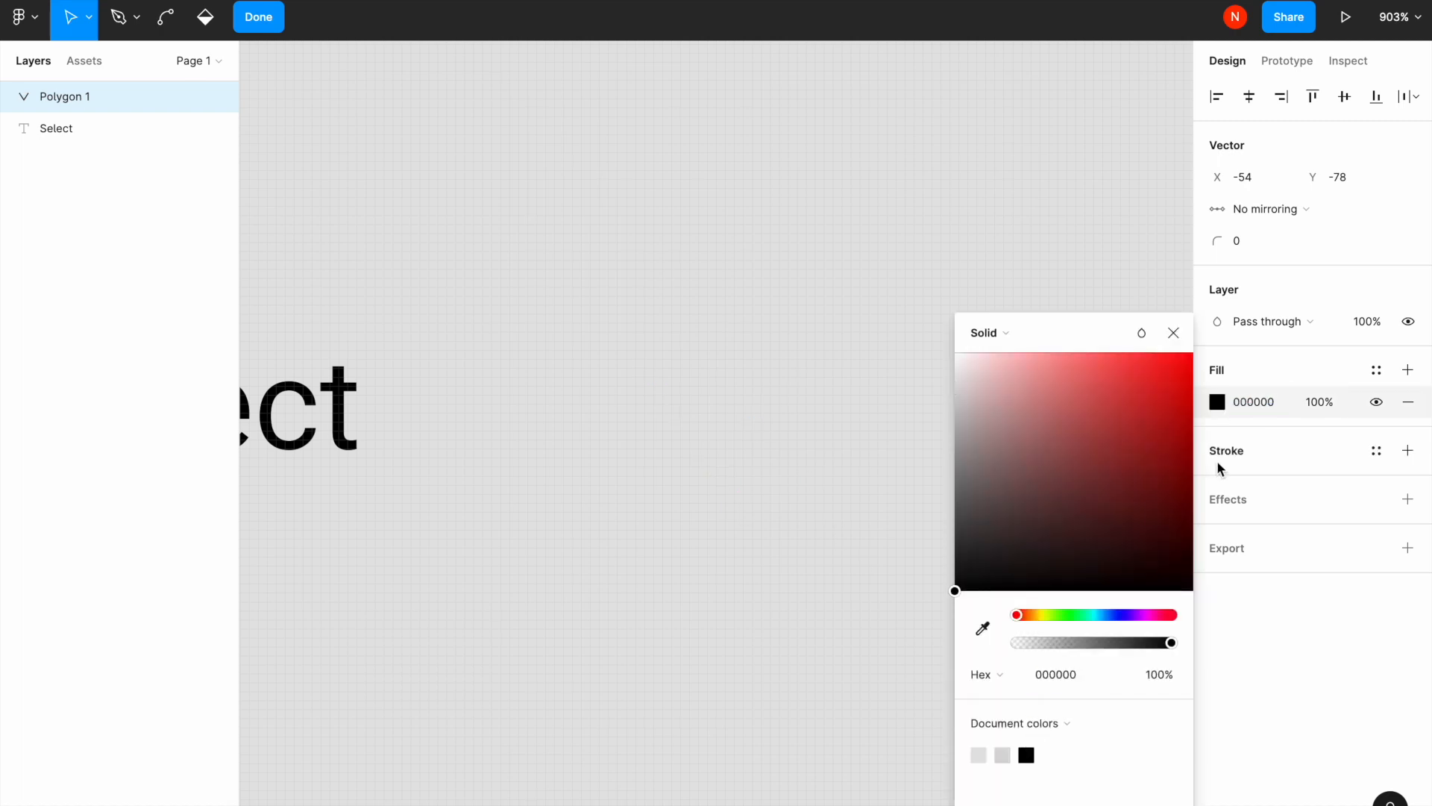
pyautogui.click(1407, 452)
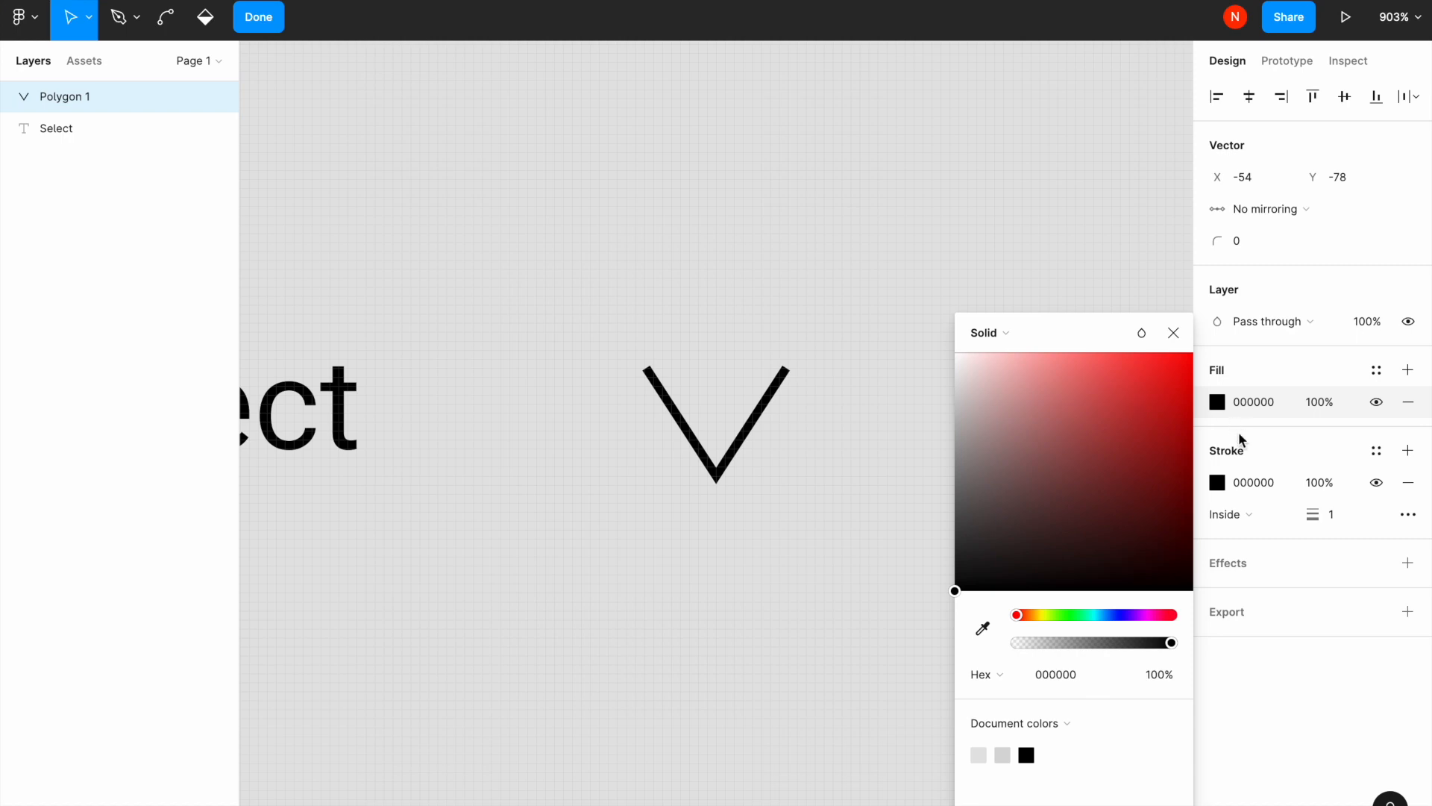
pyautogui.click(765, 410)
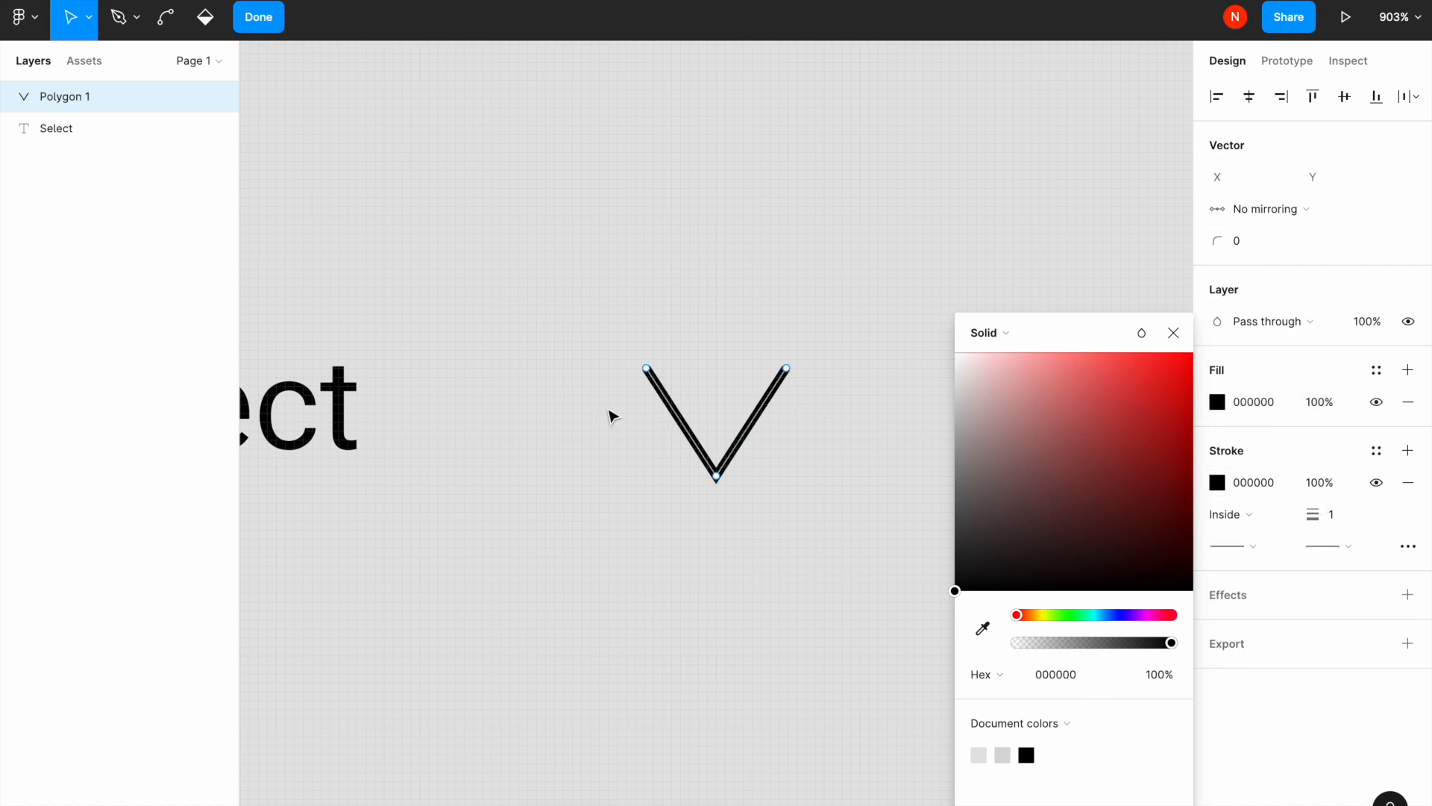
pyautogui.press('Escape')
# Resize the chevron to a width of 8 and a height of 6.
pyautogui.click(1260, 182)
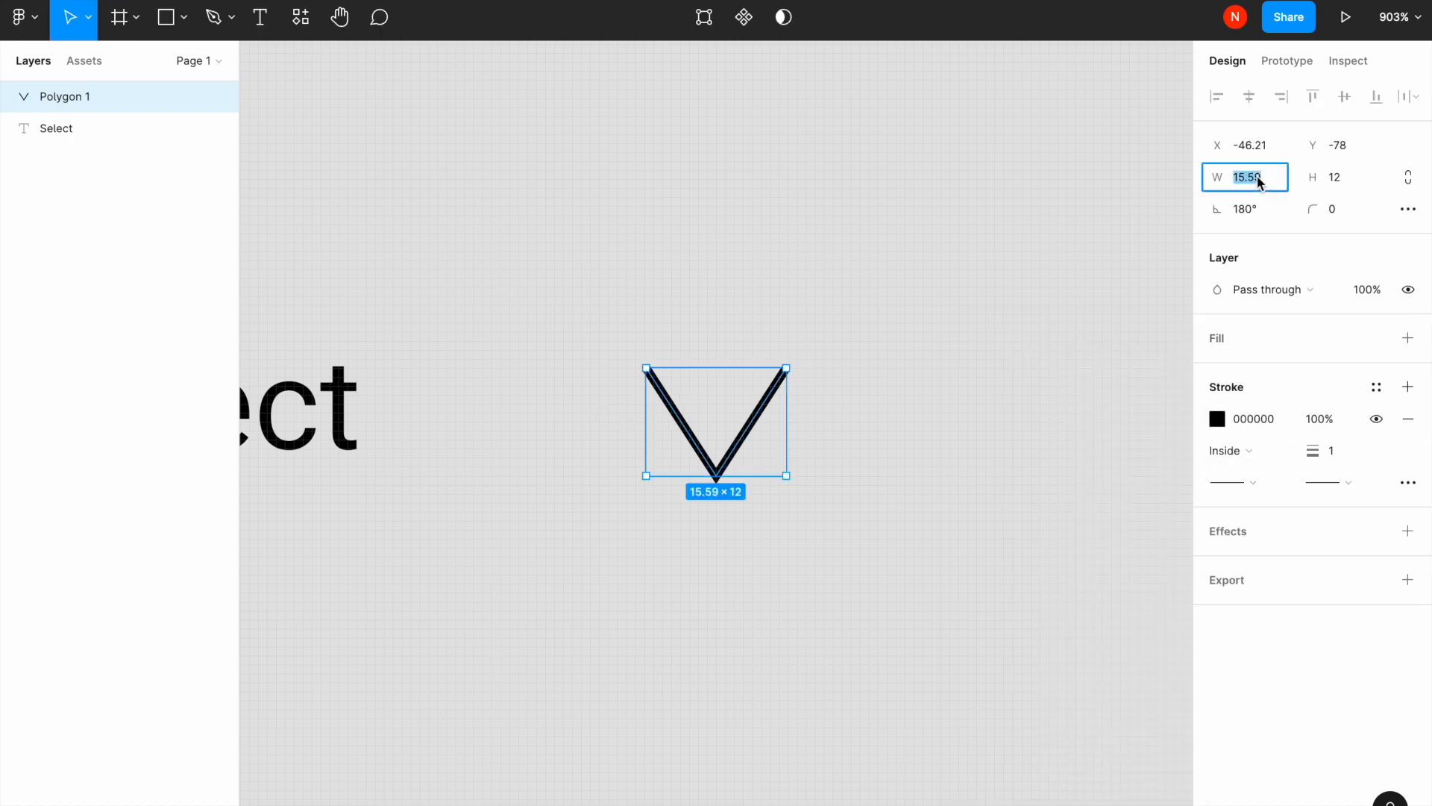
pyautogui.write('8')
pyautogui.press('Tab')
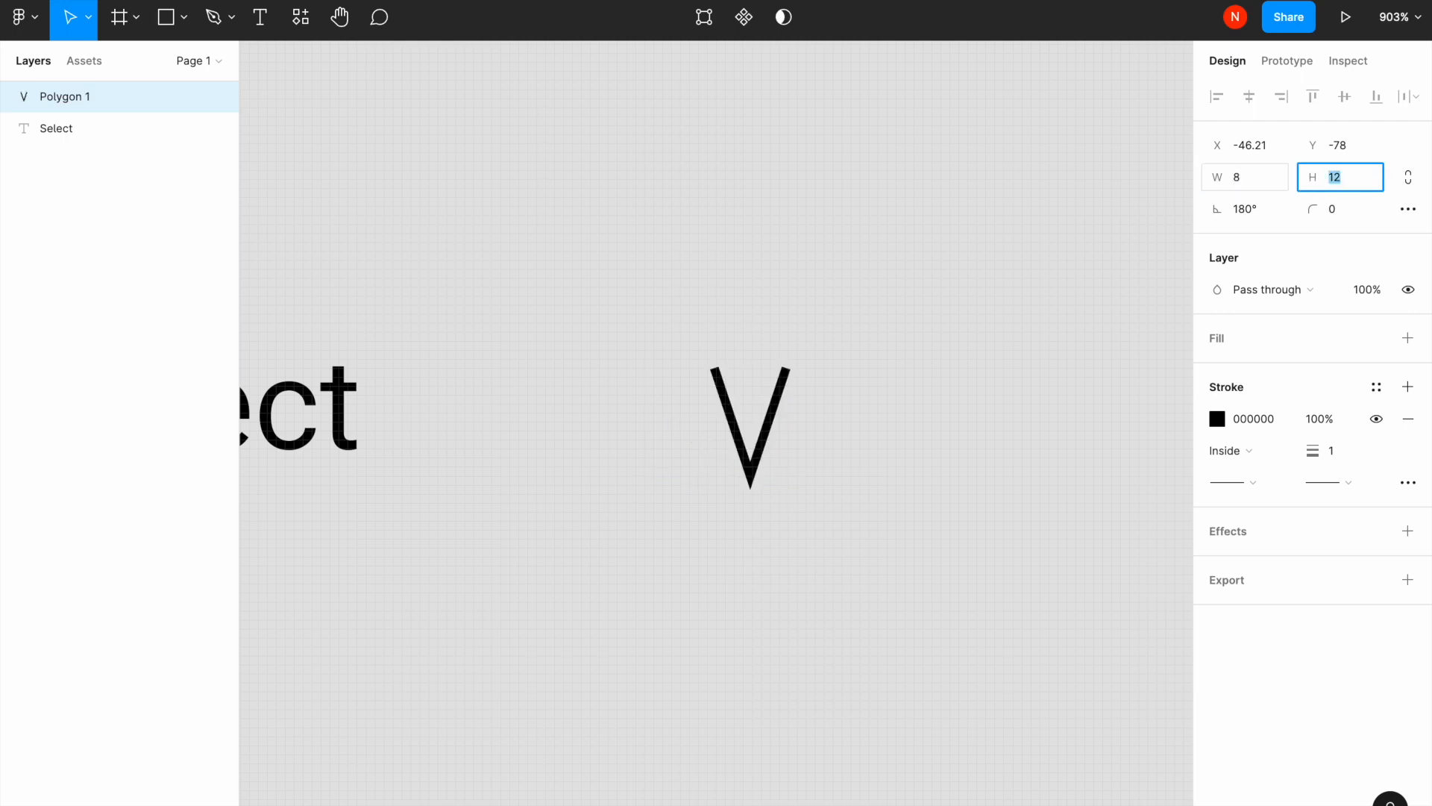
pyautogui.write('6')
pyautogui.press('Return')
pyautogui.click(569, 469)
# Move the chevron level with the Select text and wrap both in a horizontal auto layout frame.
pyautogui.scroll(-5, 567, 467)
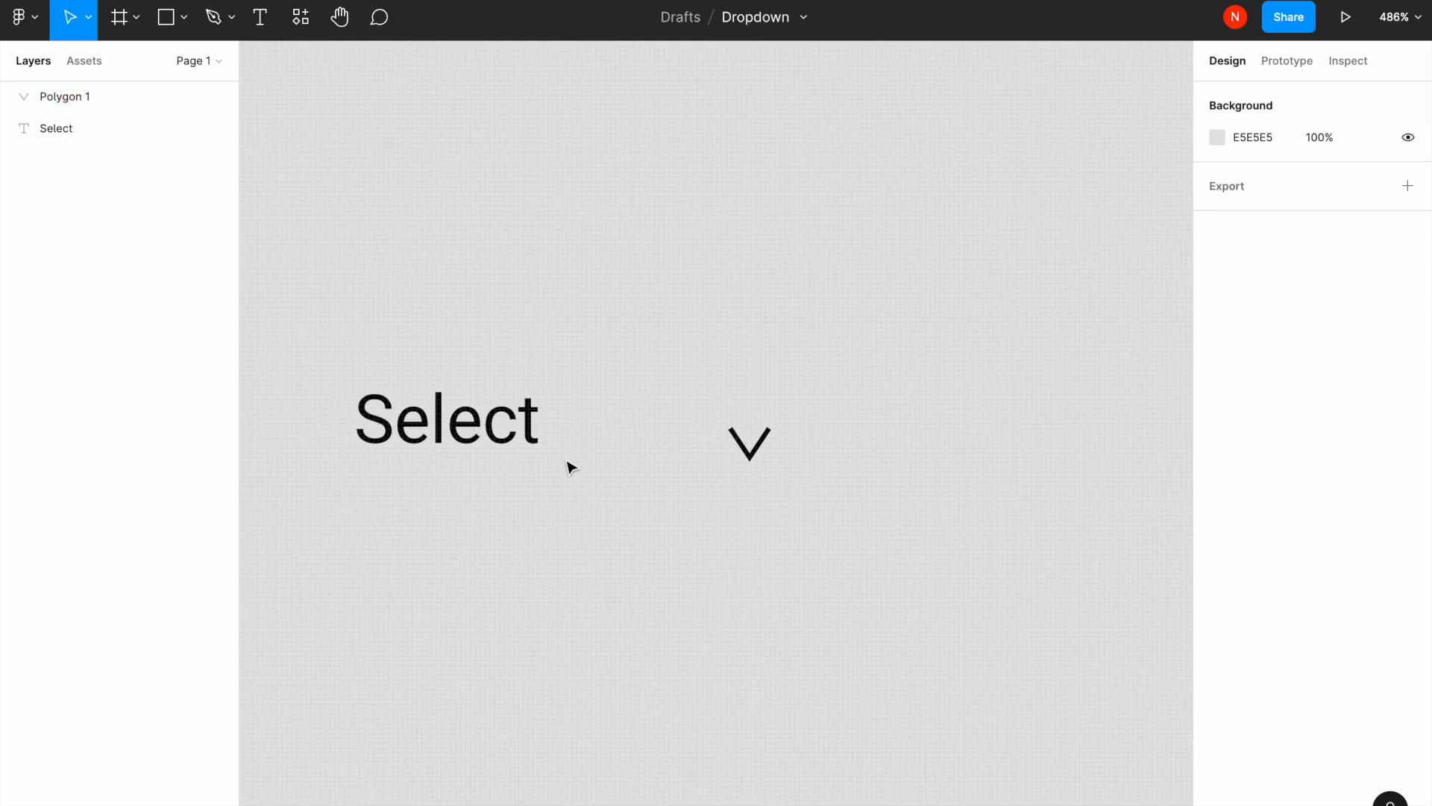
pyautogui.moveTo(744, 437); pyautogui.dragTo(697, 403)
pyautogui.moveTo(409, 311); pyautogui.dragTo(902, 552)
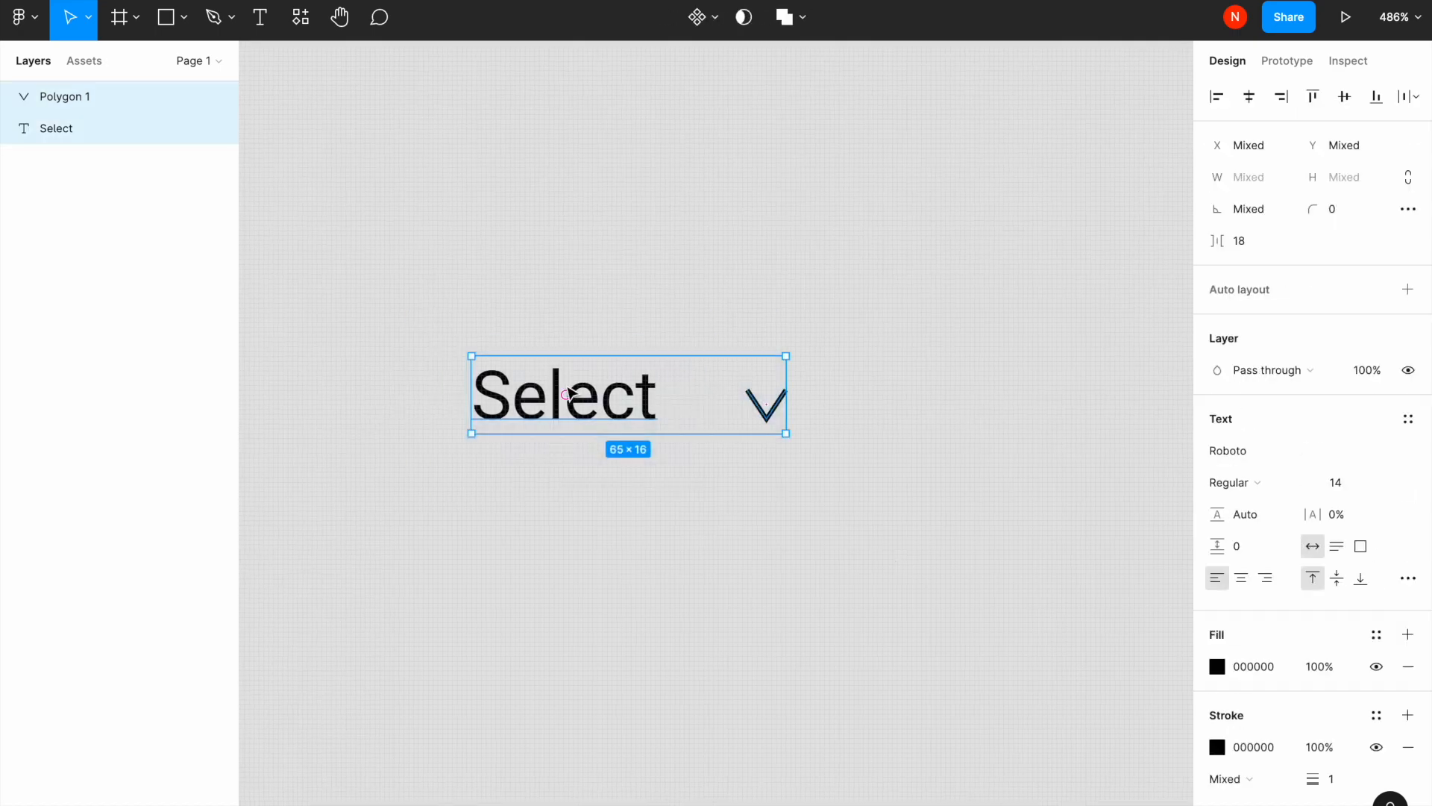
pyautogui.rightClick(566, 390)
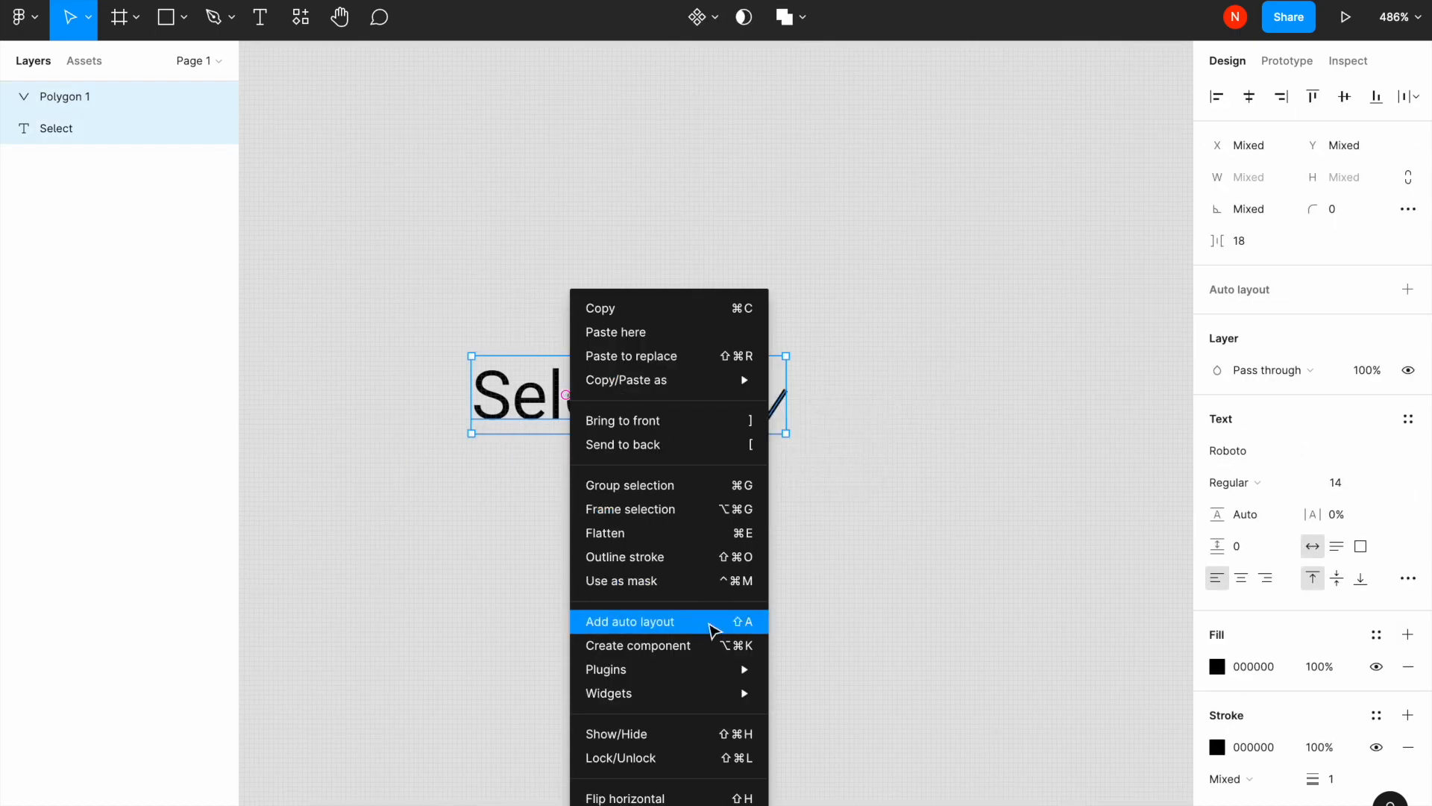
pyautogui.click(714, 630)
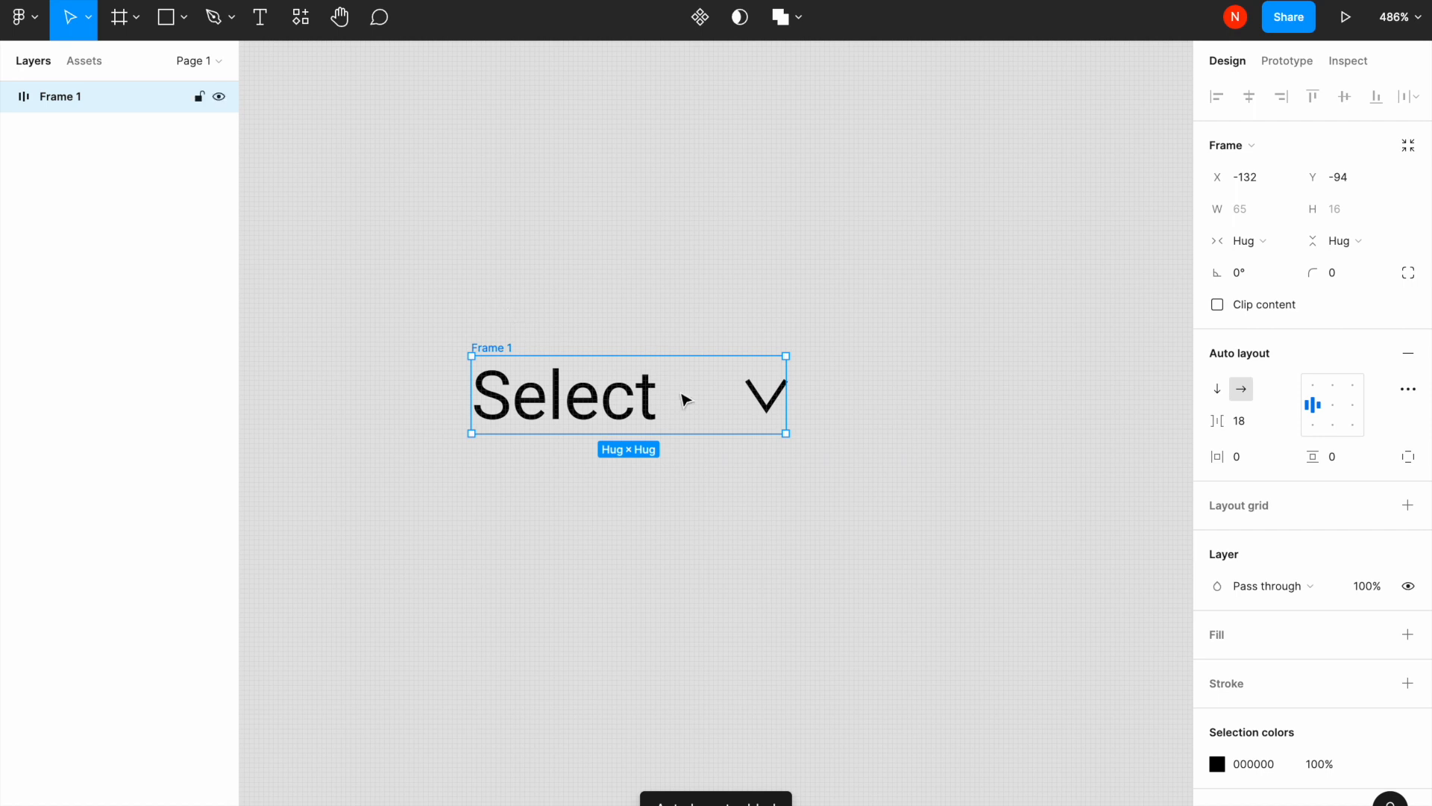
# Reduce the auto layout gap between the Select text and the chevron to 12.
pyautogui.click(709, 394)
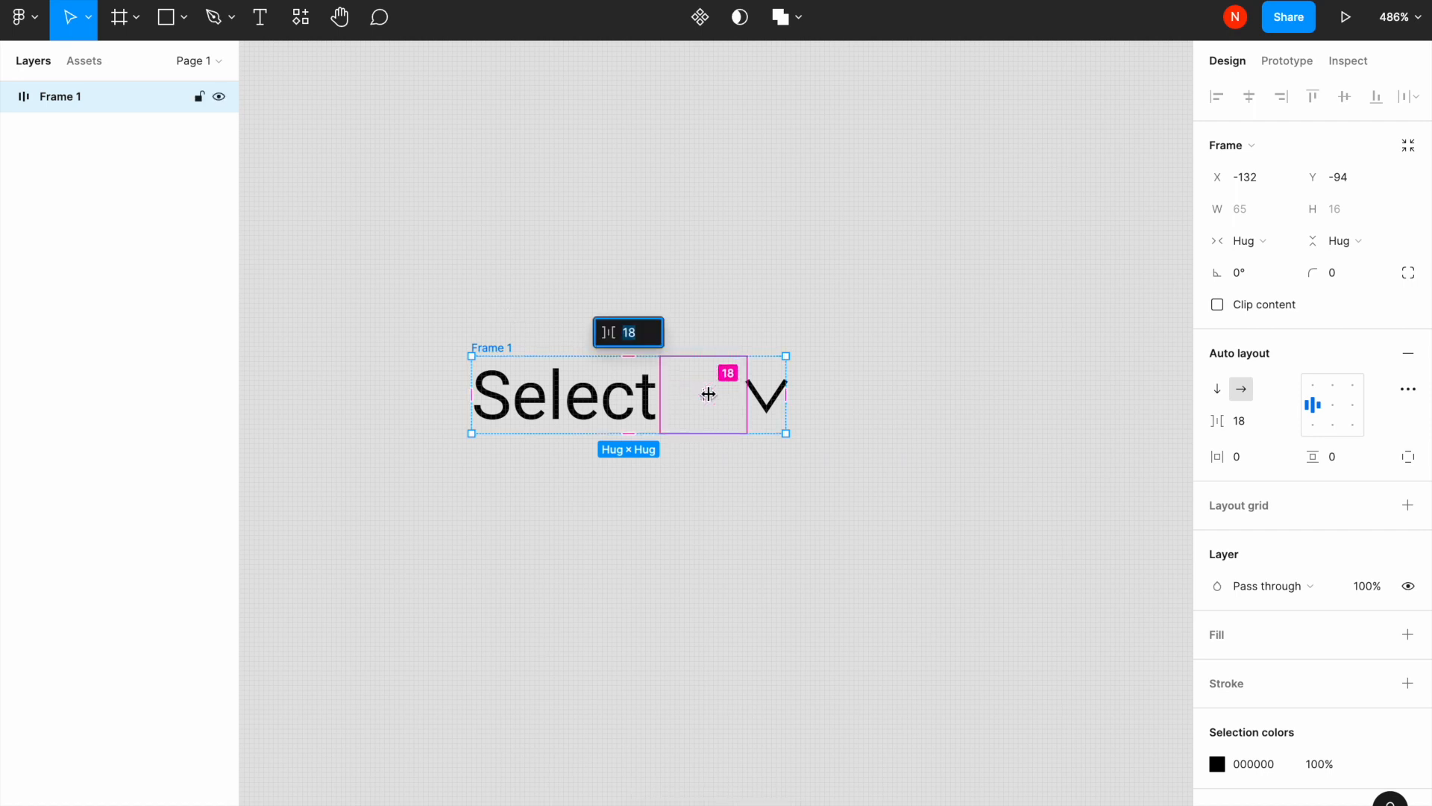
pyautogui.moveTo(708, 394); pyautogui.dragTo(694, 398)
pyautogui.click(673, 545)
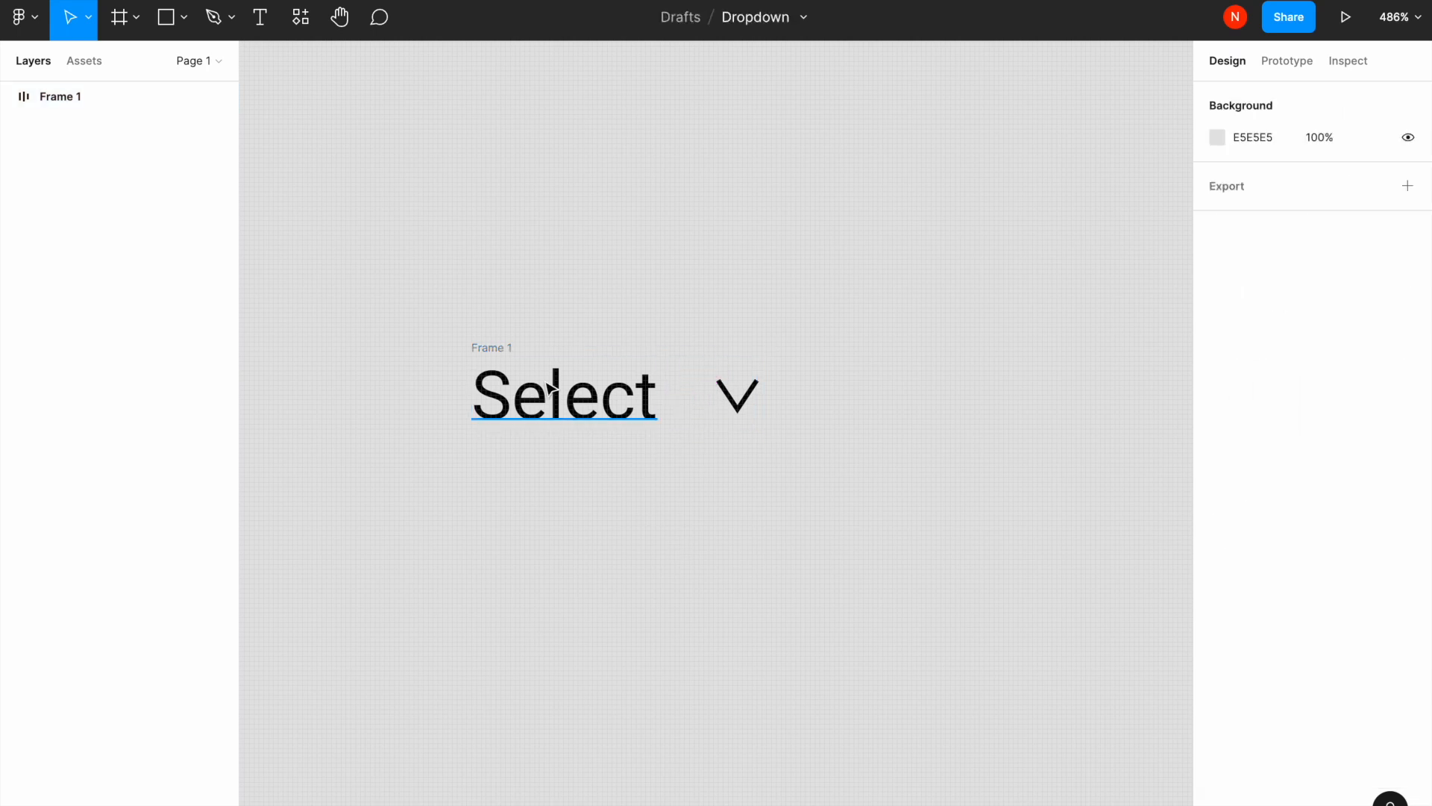
# Add a 1 px black inside stroke to the Select frame and set its padding to 12 horizontal and 4 vertical.
pyautogui.click(507, 350)
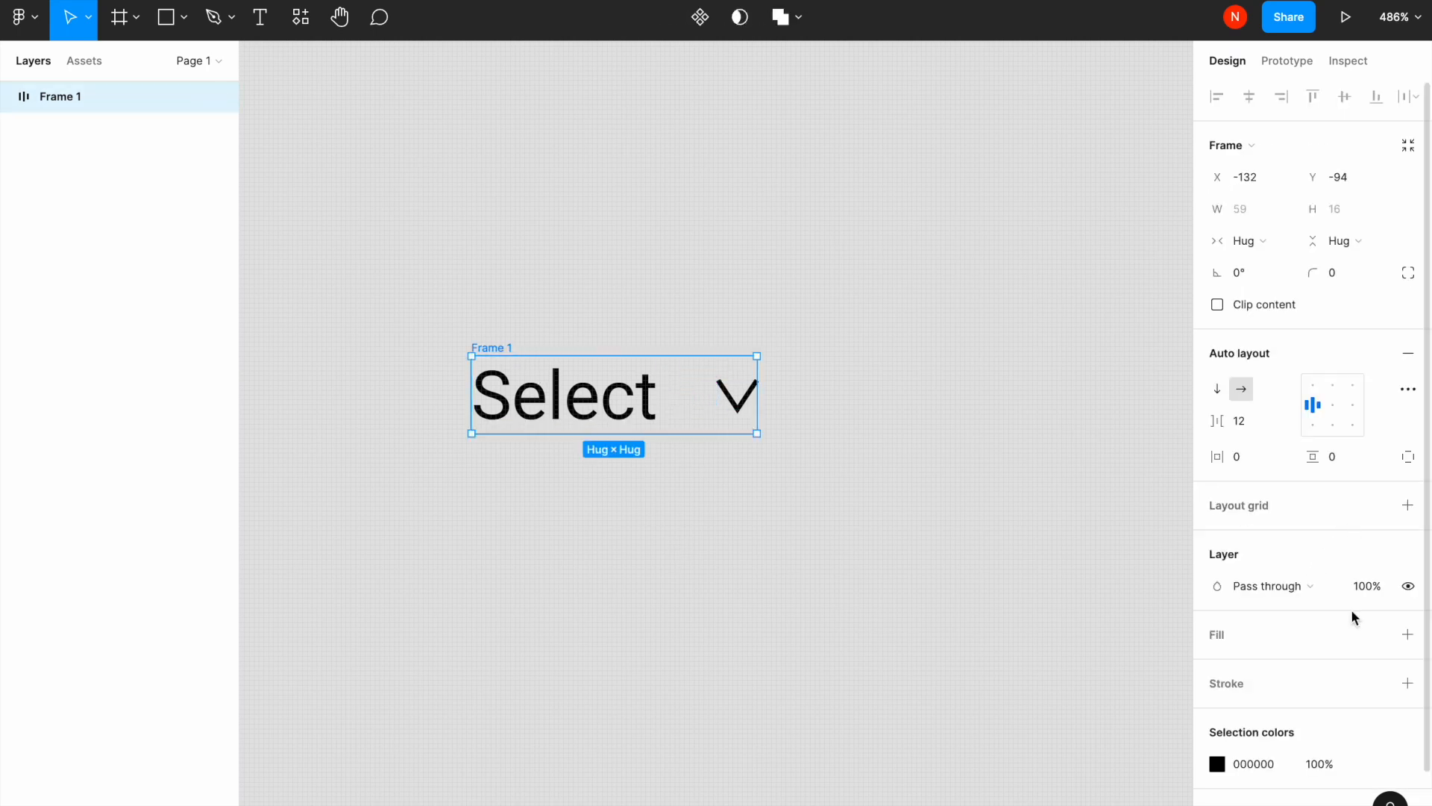
pyautogui.scroll(-1, 1350, 609)
pyautogui.click(1407, 650)
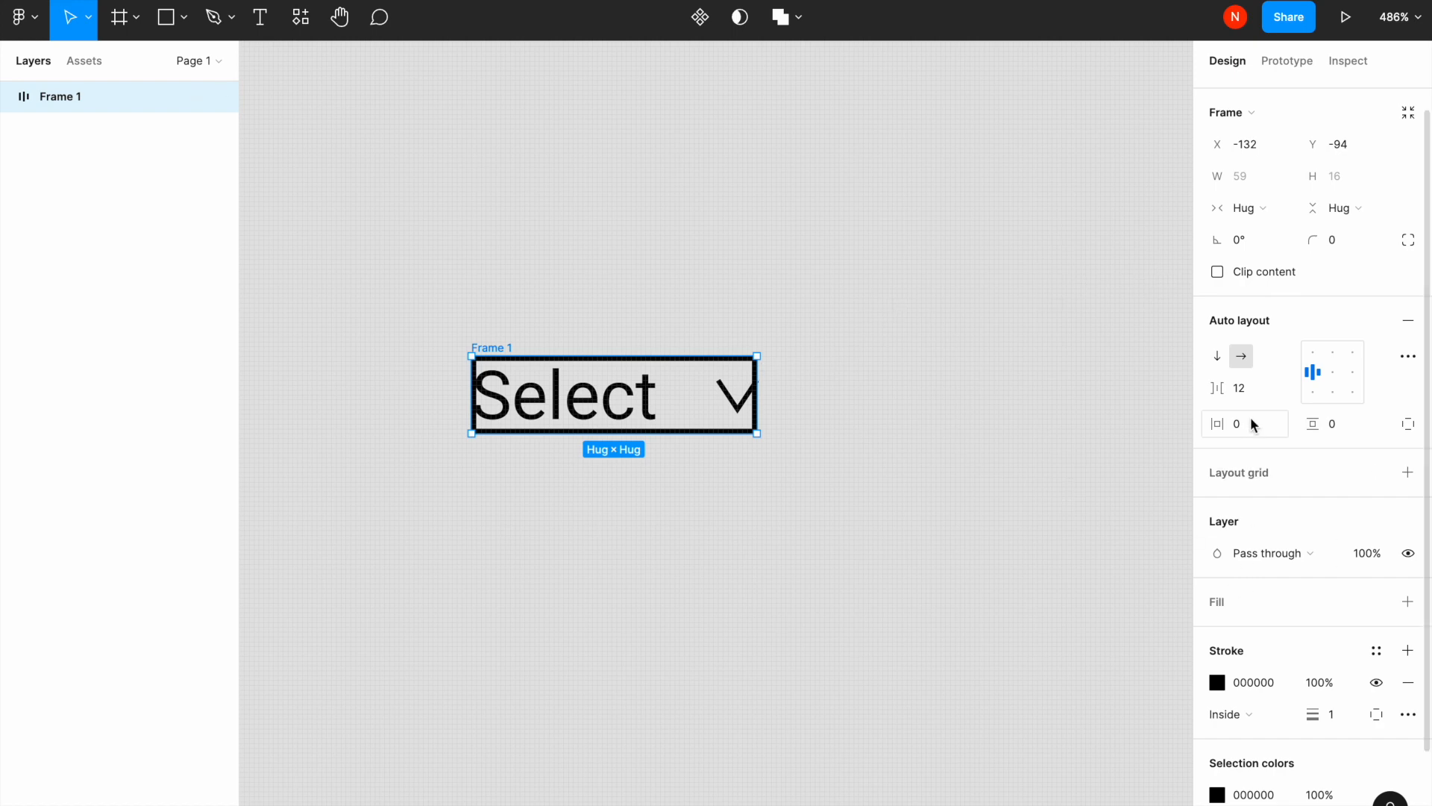
pyautogui.write('12')
pyautogui.click(1338, 424)
pyautogui.write('4')
pyautogui.press('Return')
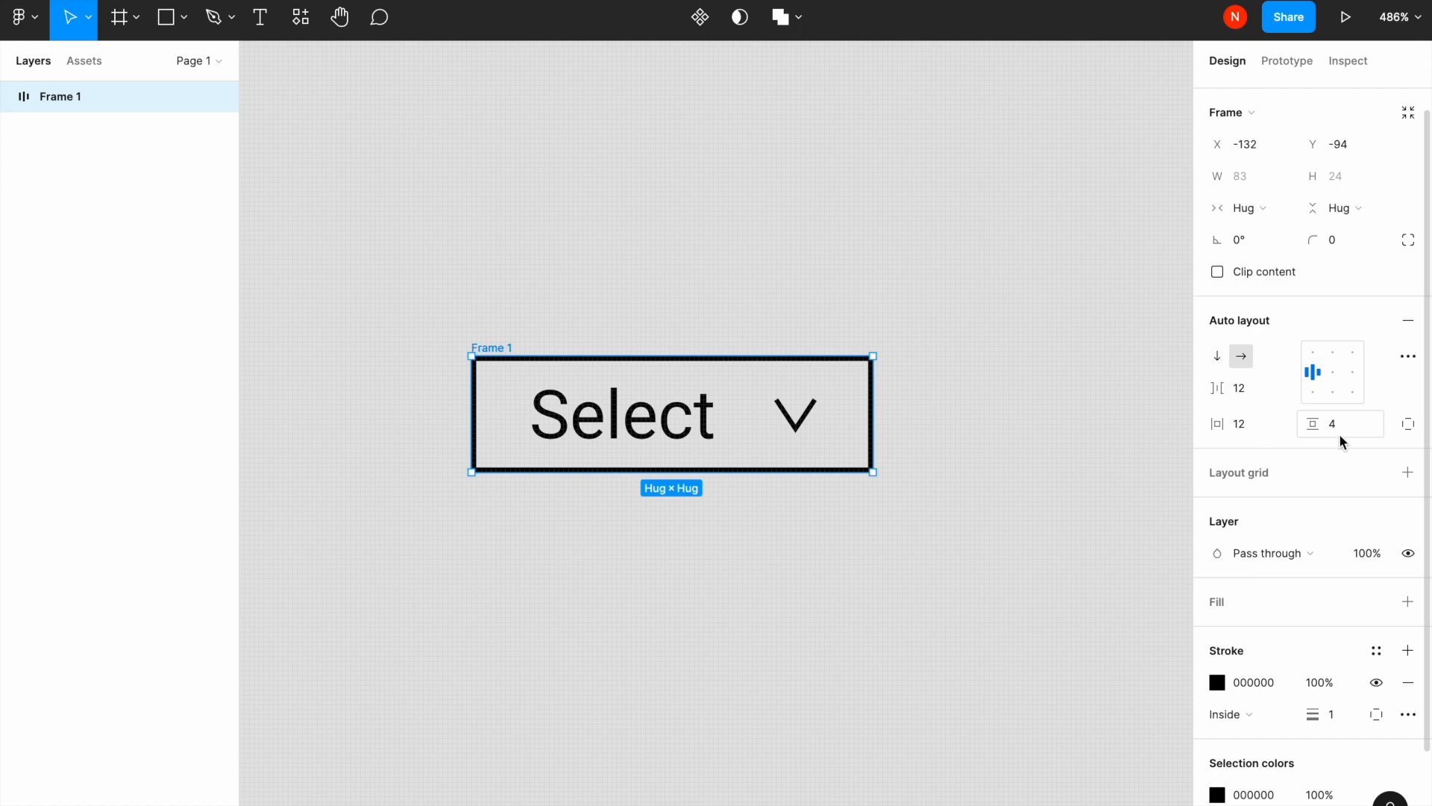
# Round the Select frame's corners with a radius of 5.
pyautogui.click(1347, 240)
pyautogui.write('5')
pyautogui.press('Return')
pyautogui.click(537, 223)
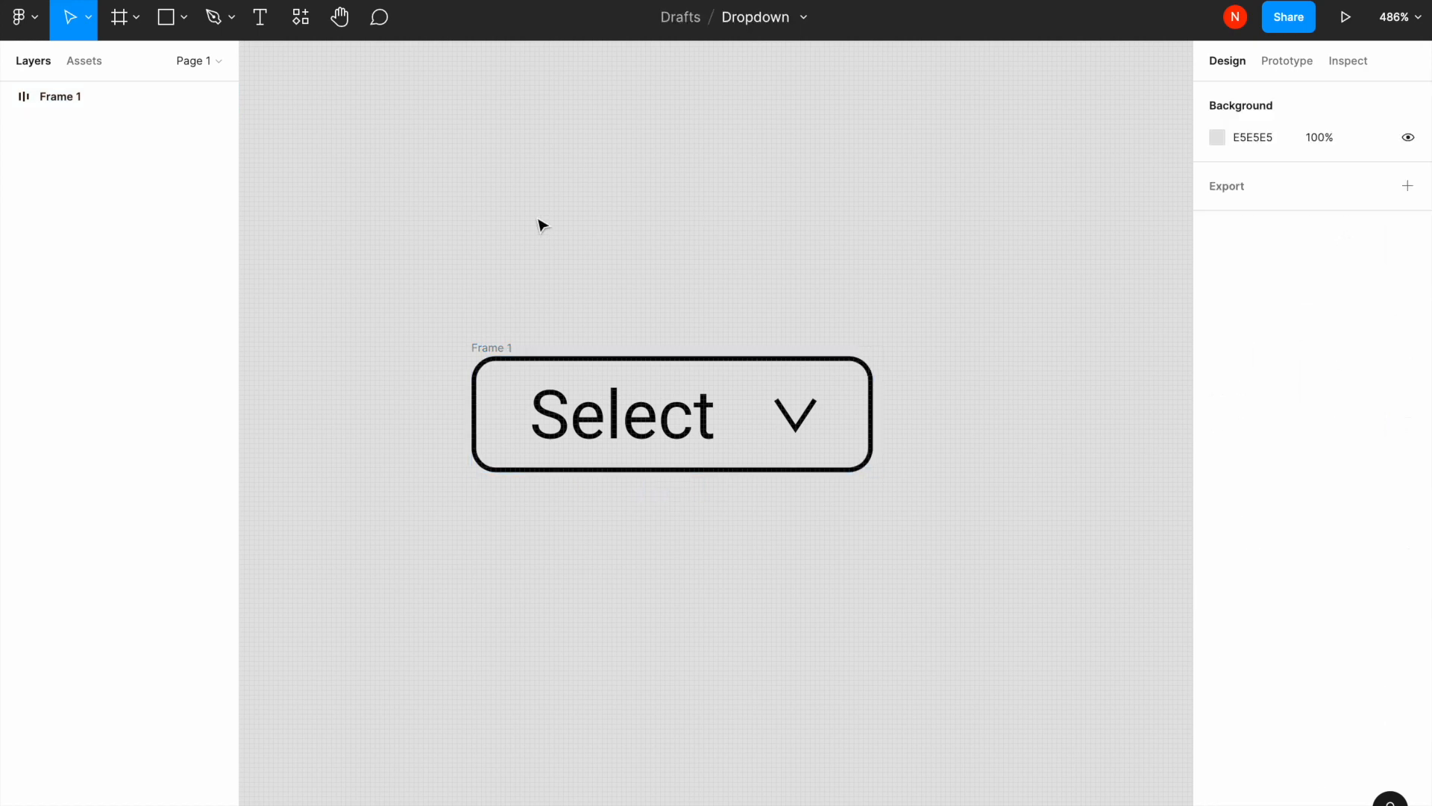
# Duplicate the Select frame, place the copy about 4 px below the original, and inspect the spacing between them.
pyautogui.scroll(-5, 537, 224)
pyautogui.scroll(3, 542, 291)
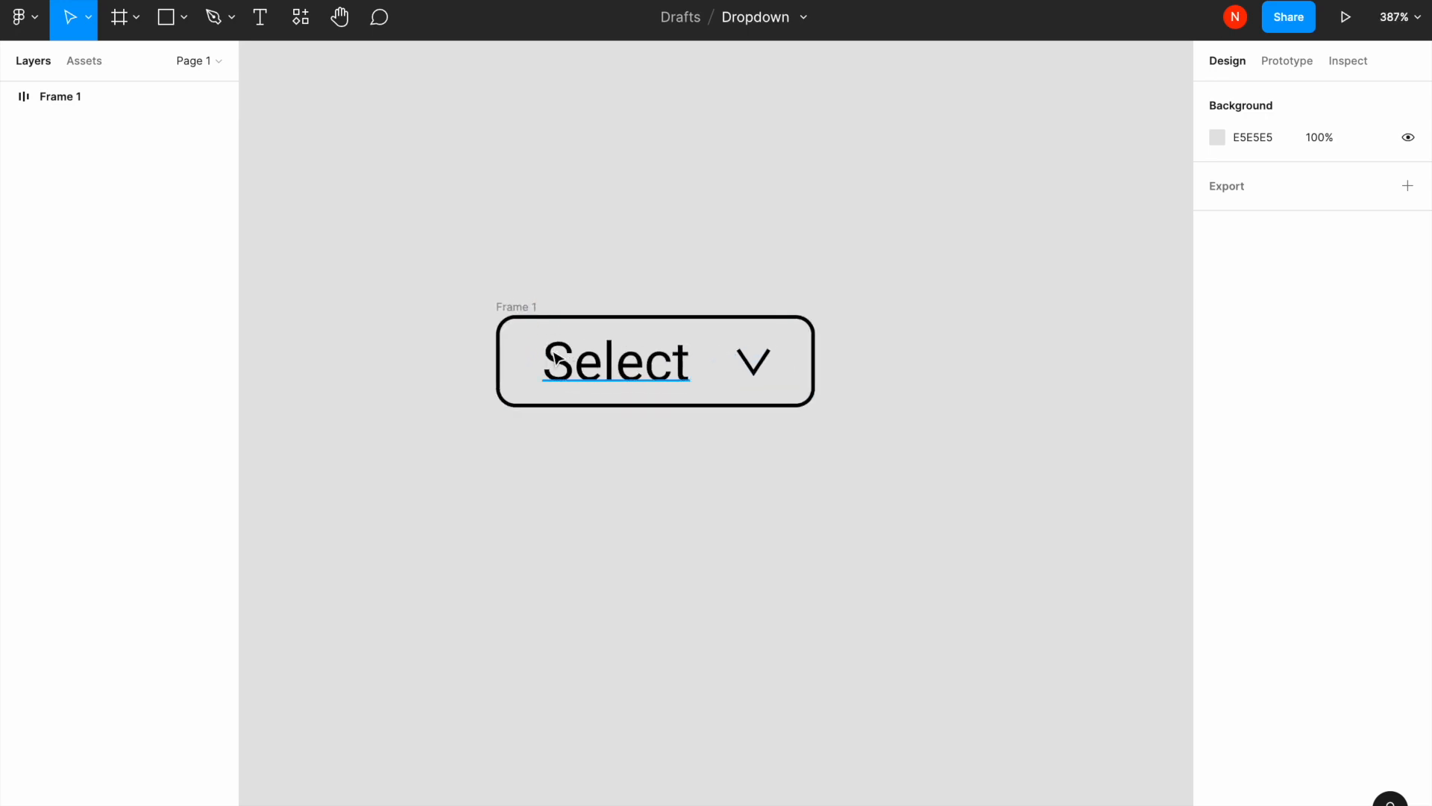
pyautogui.click(547, 348)
pyautogui.hotkey('ctrl', 'd')
pyautogui.moveTo(1045, 361); pyautogui.dragTo(580, 464)
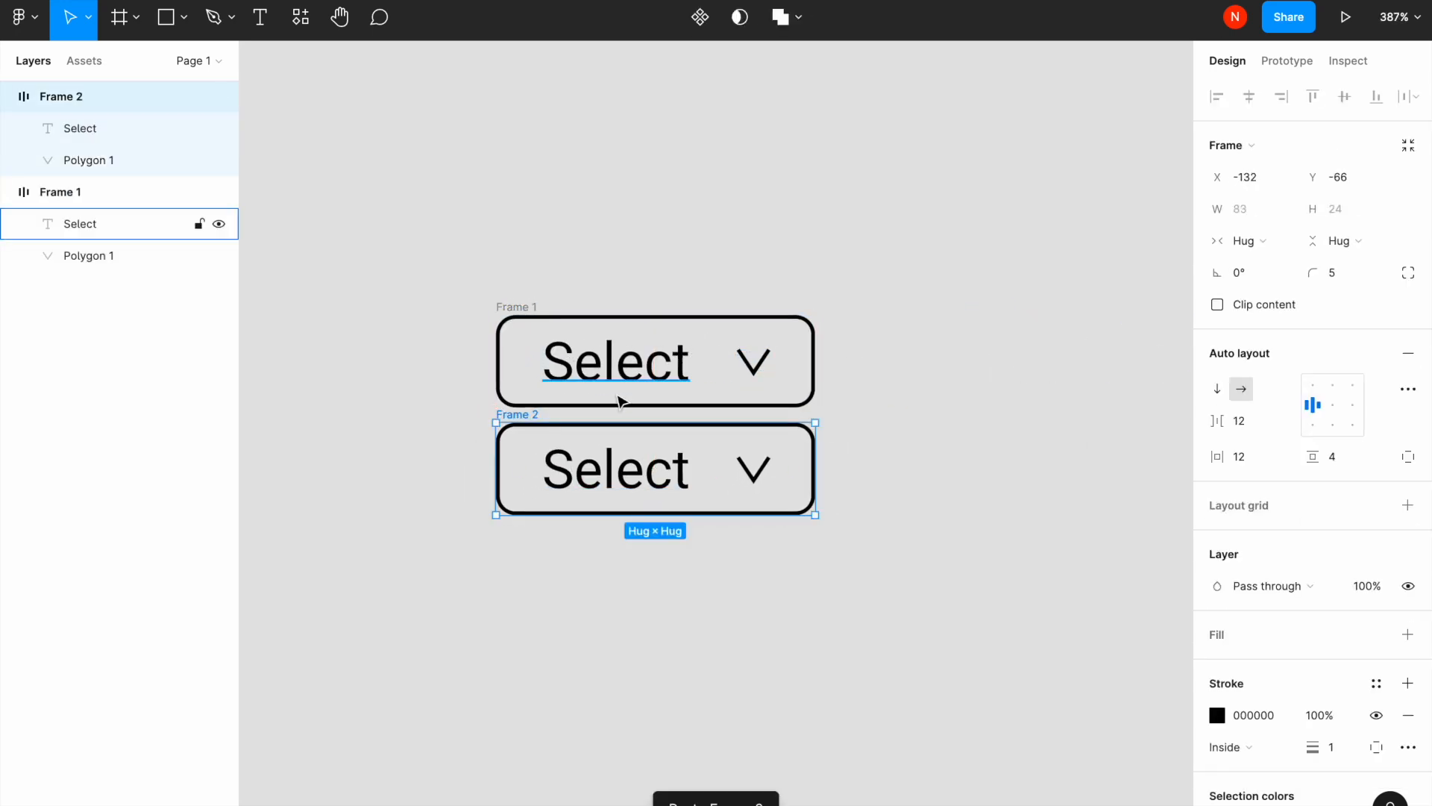
pyautogui.click(1336, 62)
pyautogui.press('alt')
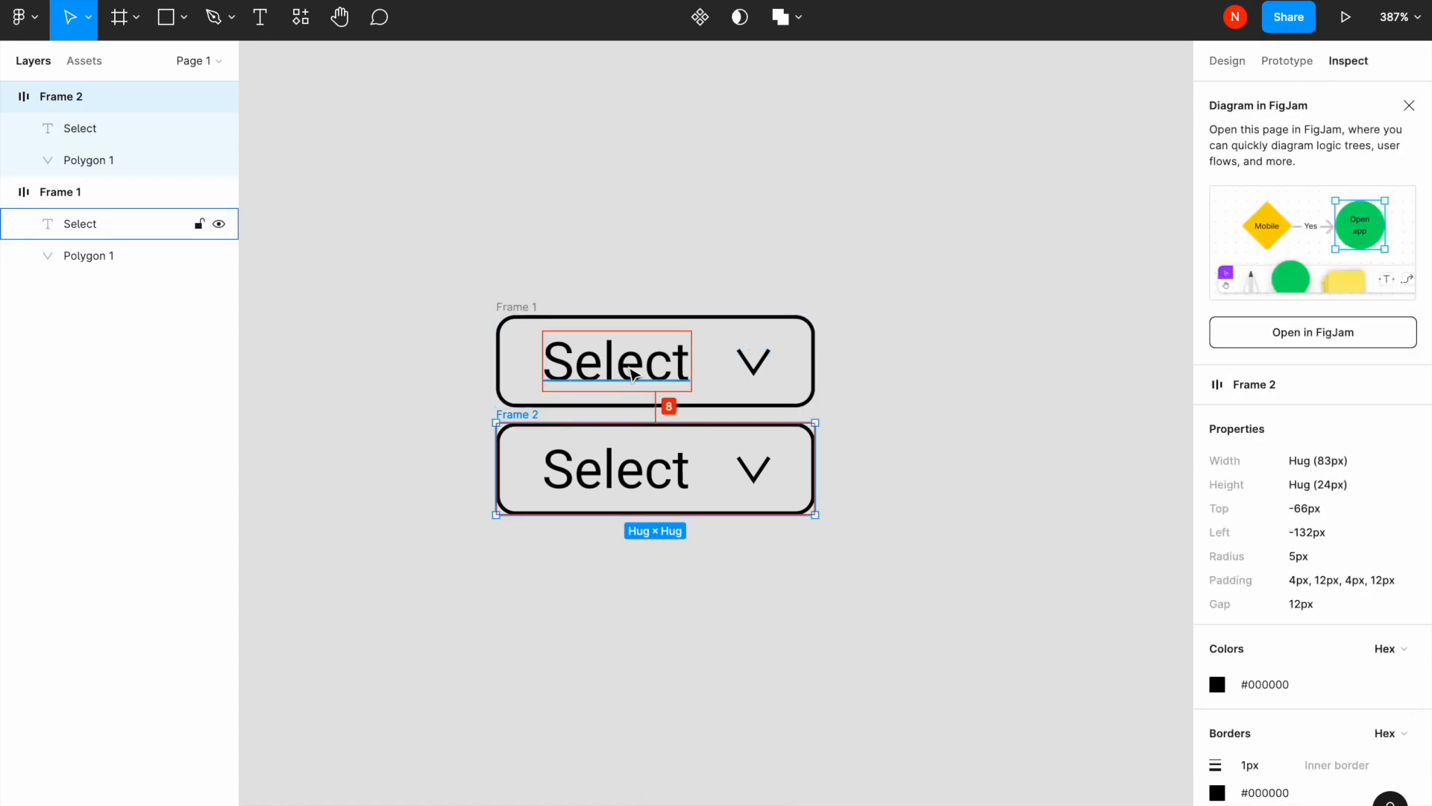
# Change the lower frame's text to "Apple" and delete its chevron.
pyautogui.doubleClick(567, 469)
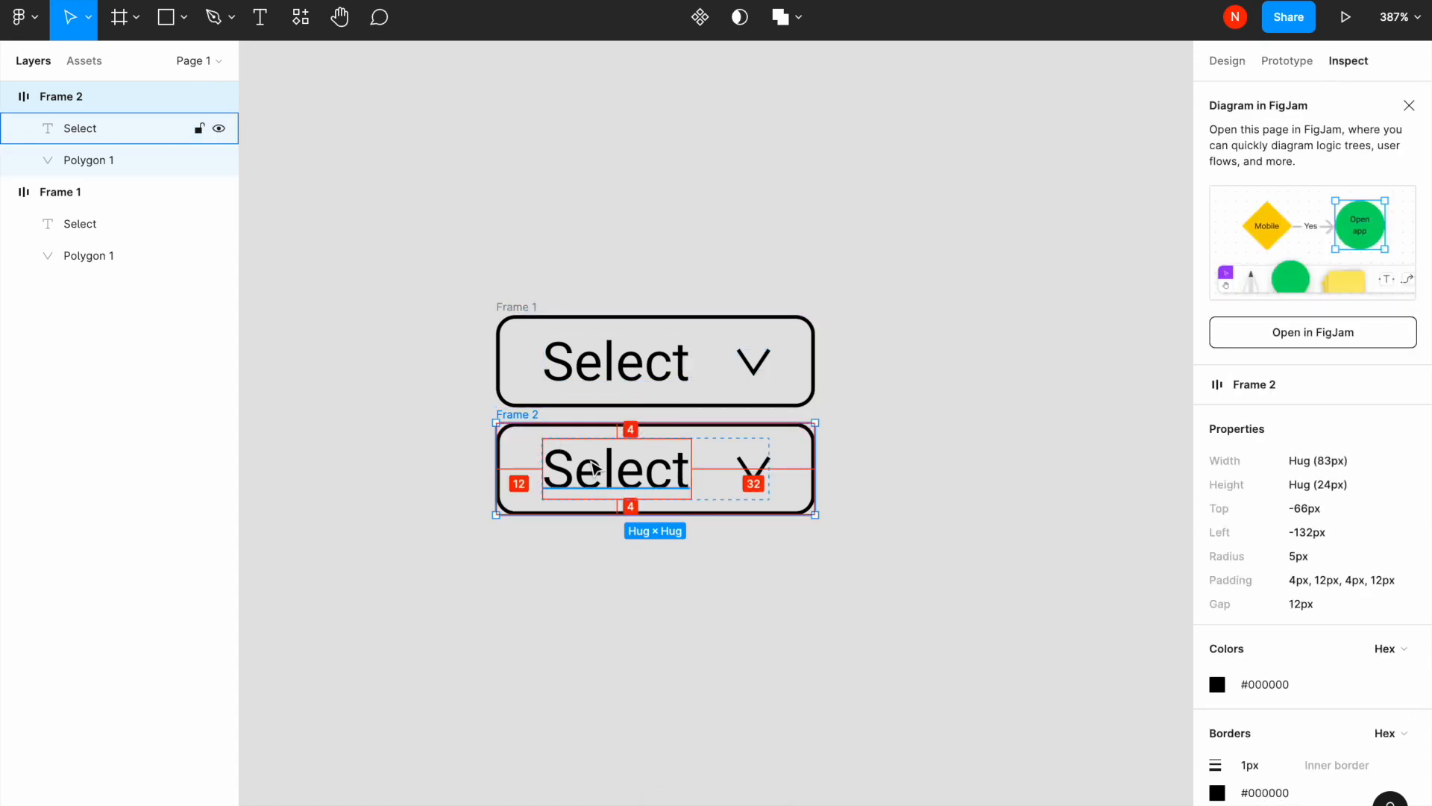
pyautogui.doubleClick(567, 468)
pyautogui.write('Apple')
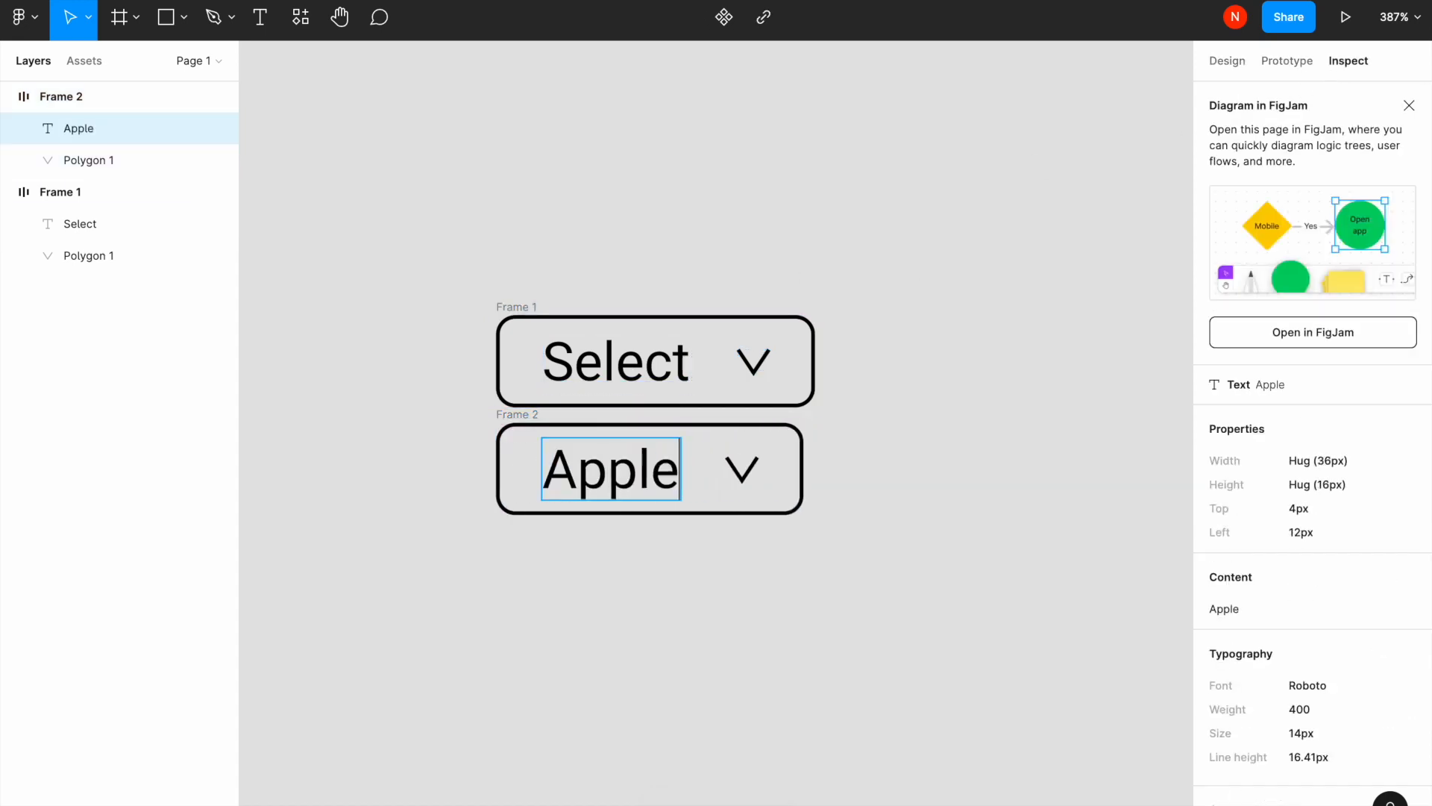
pyautogui.click(743, 482)
pyautogui.press('Delete')
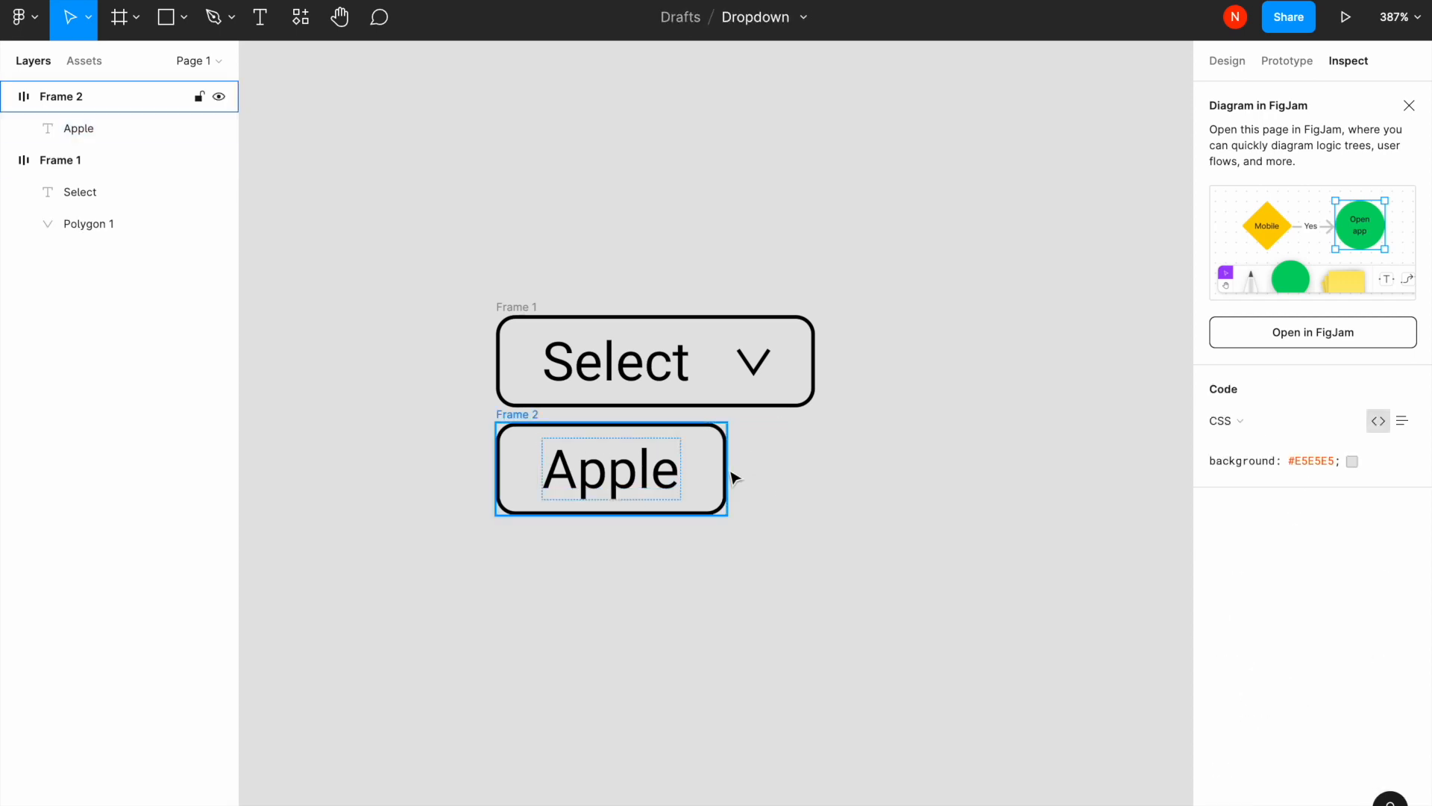
# Widen the Apple frame to 83 px so it matches the Select frame's width.
pyautogui.click(728, 472)
pyautogui.moveTo(728, 472); pyautogui.dragTo(819, 468)
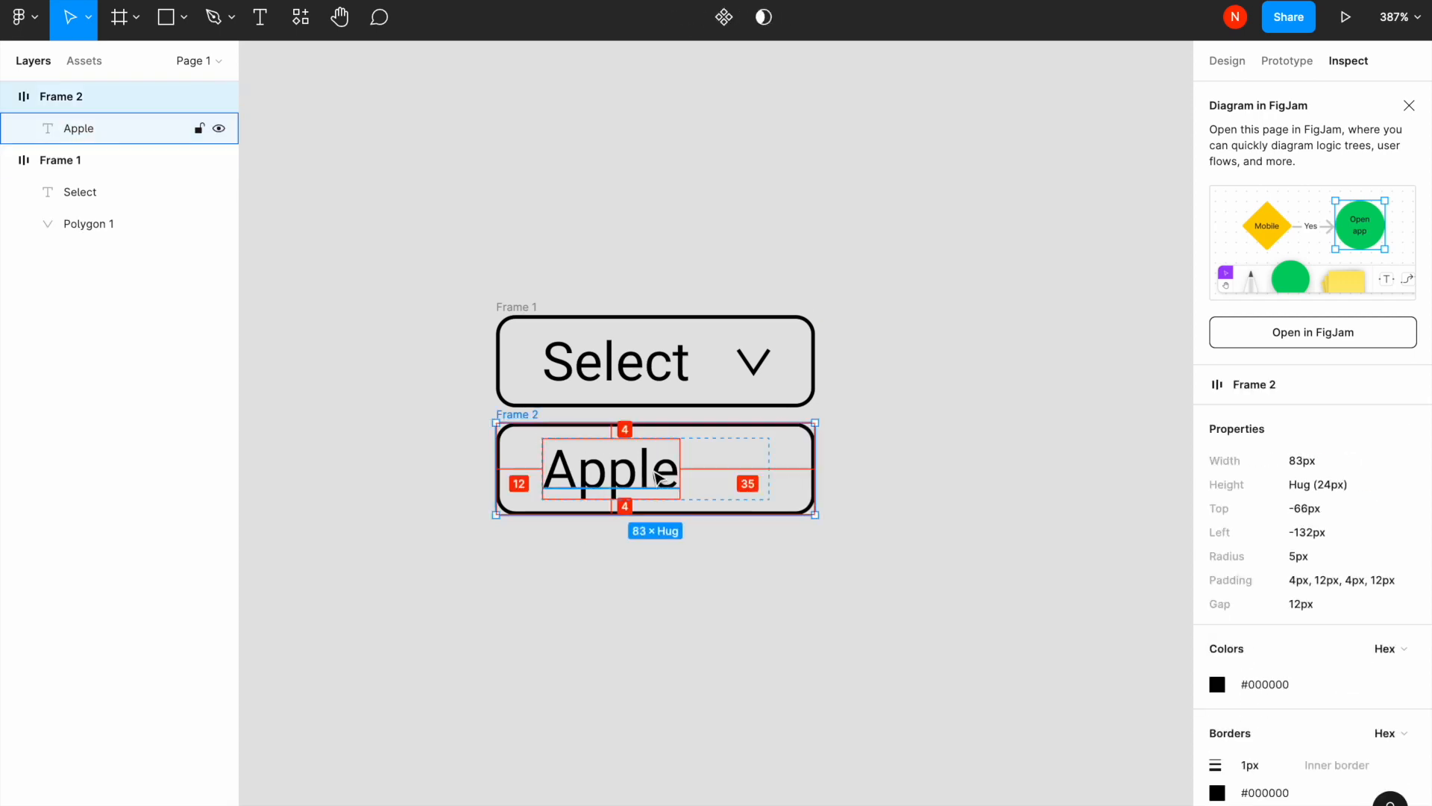
pyautogui.click(463, 515)
# Duplicate the Apple frame directly beneath itself and change the copy's text to "Banana".
pyautogui.click(518, 435)
pyautogui.hotkey('ctrl', 'd')
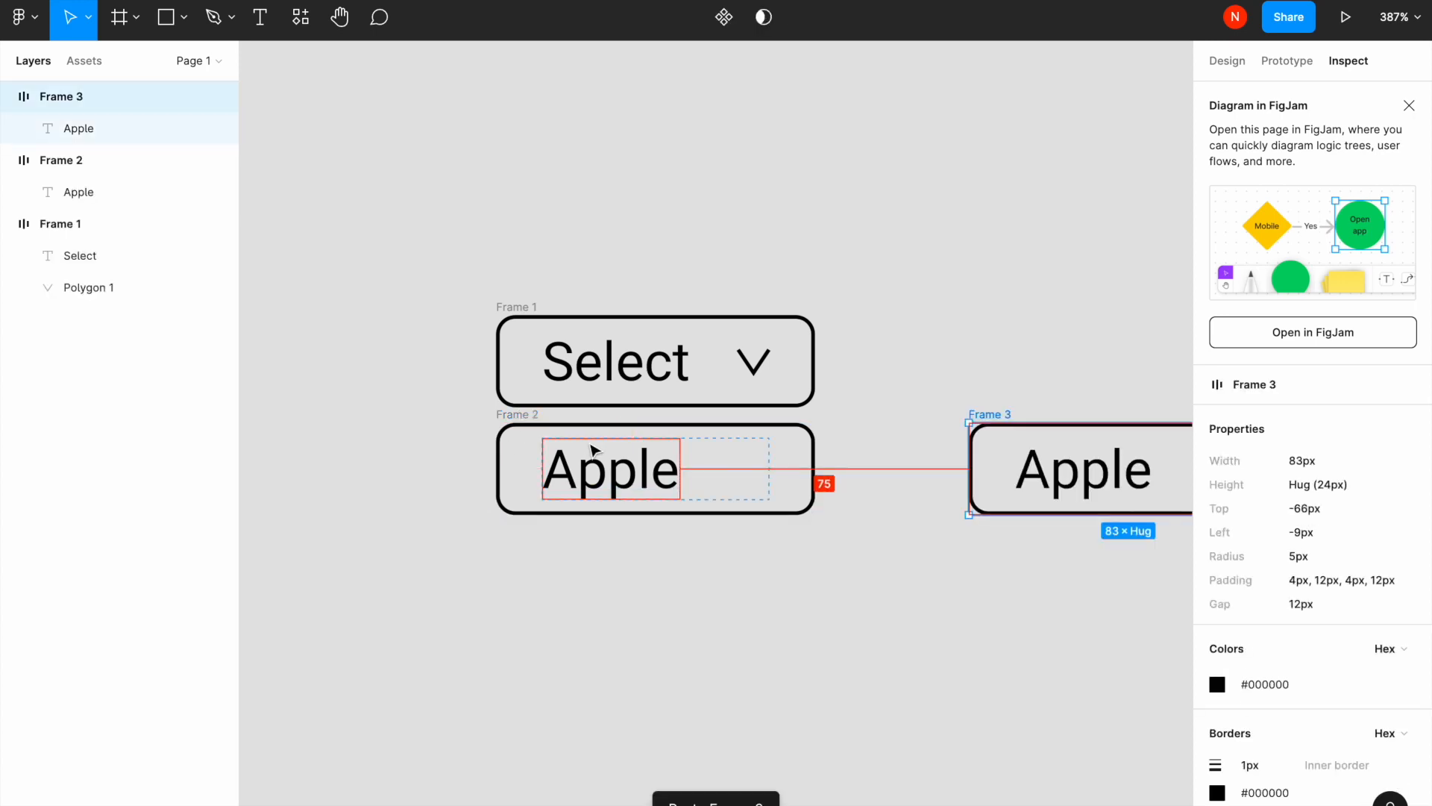
pyautogui.moveTo(992, 463); pyautogui.dragTo(516, 545)
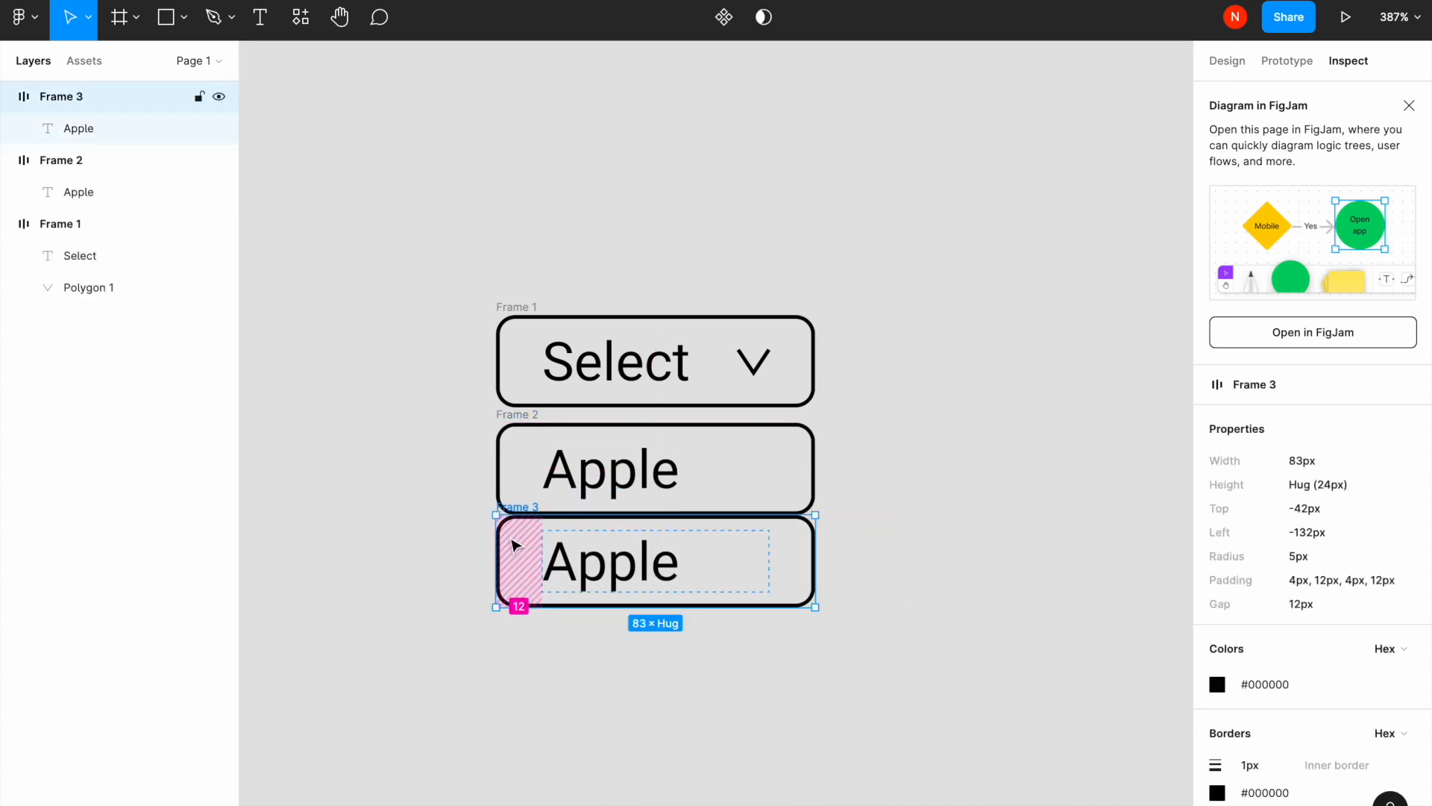
pyautogui.scroll(5, 516, 546)
pyautogui.click(793, 598)
pyautogui.press('Return')
pyautogui.write('Banana')
pyautogui.press('Escape')
# Duplicate the Banana frame and place the copy directly beneath it.
pyautogui.scroll(-4, 792, 599)
pyautogui.hscroll(1, 783, 588)
pyautogui.scroll(-1, 783, 588)
pyautogui.click(925, 605)
pyautogui.click(911, 530)
pyautogui.hotkey('ctrl', 'c')
pyautogui.hotkey('ctrl', 'v')
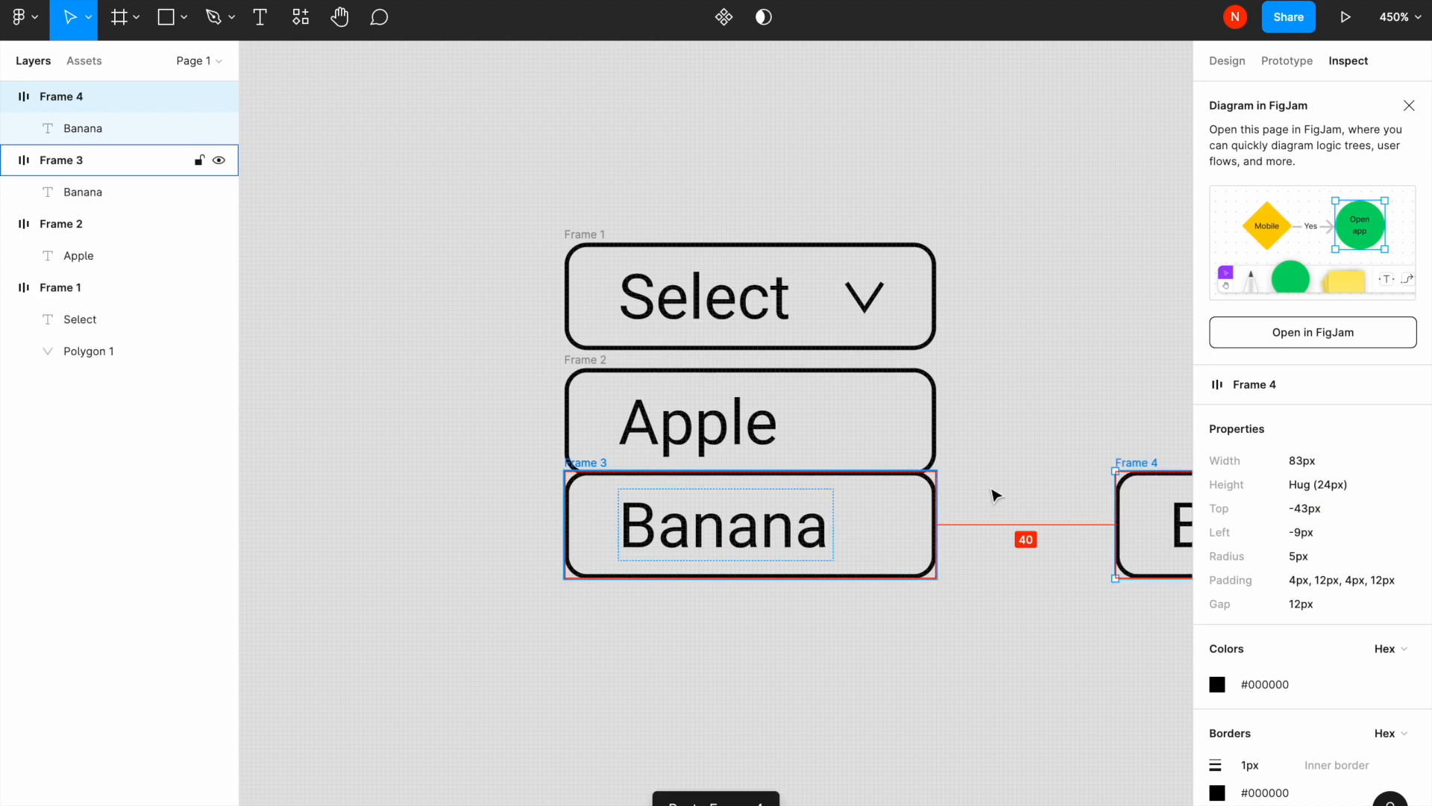
pyautogui.moveTo(1158, 515); pyautogui.dragTo(607, 617)
pyautogui.scroll(4, 609, 614)
pyautogui.moveTo(769, 613); pyautogui.dragTo(764, 605)
# Change the text of the lowest option frame to "Orange".
pyautogui.doubleClick(813, 601)
pyautogui.doubleClick(807, 596)
pyautogui.write('Orange')
pyautogui.press('Escape')
pyautogui.scroll(-4, 748, 638)
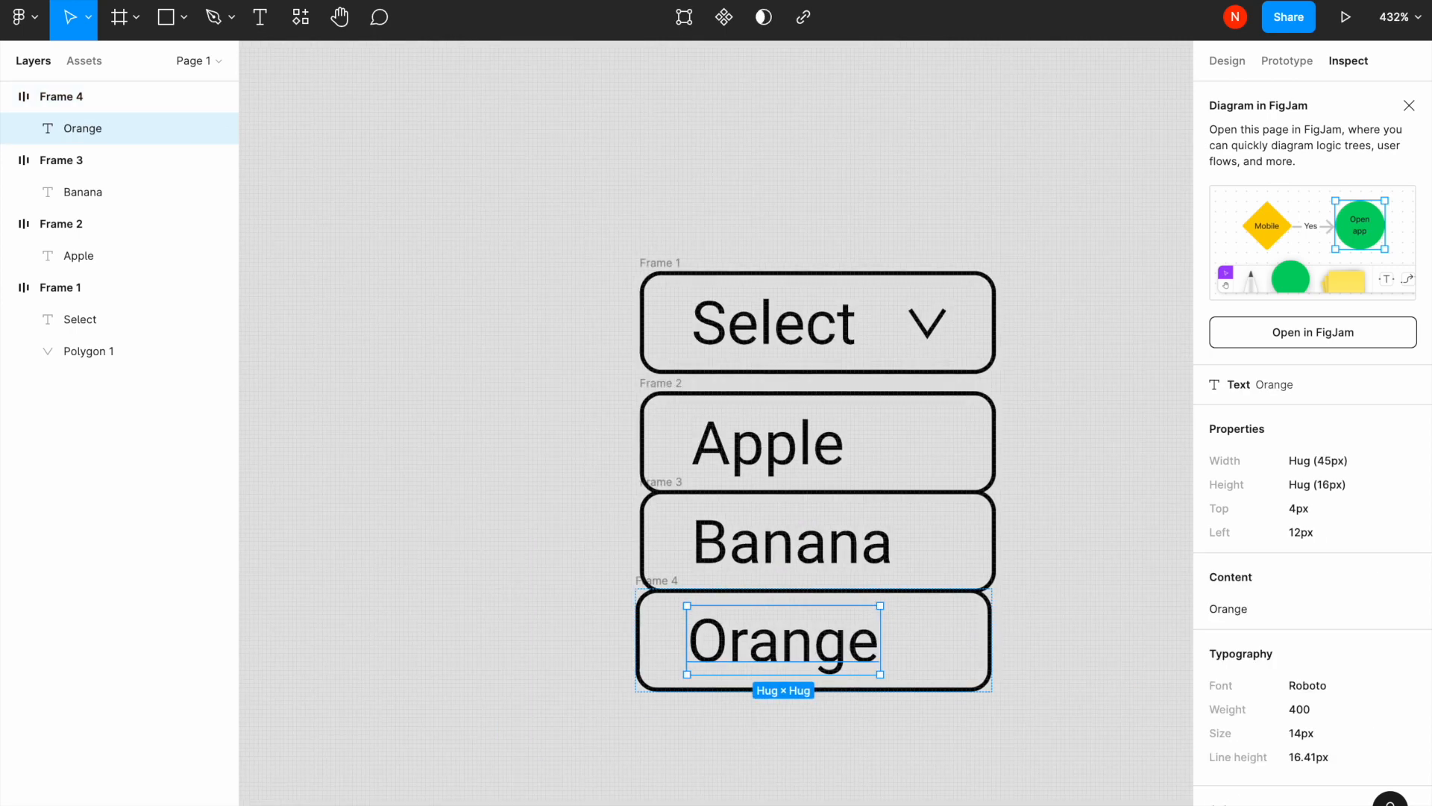
# Align the Orange frame with the left edge of the options above at Y -20, overlapping the Banana frame by 1 px.
pyautogui.click(1051, 713)
pyautogui.click(968, 658)
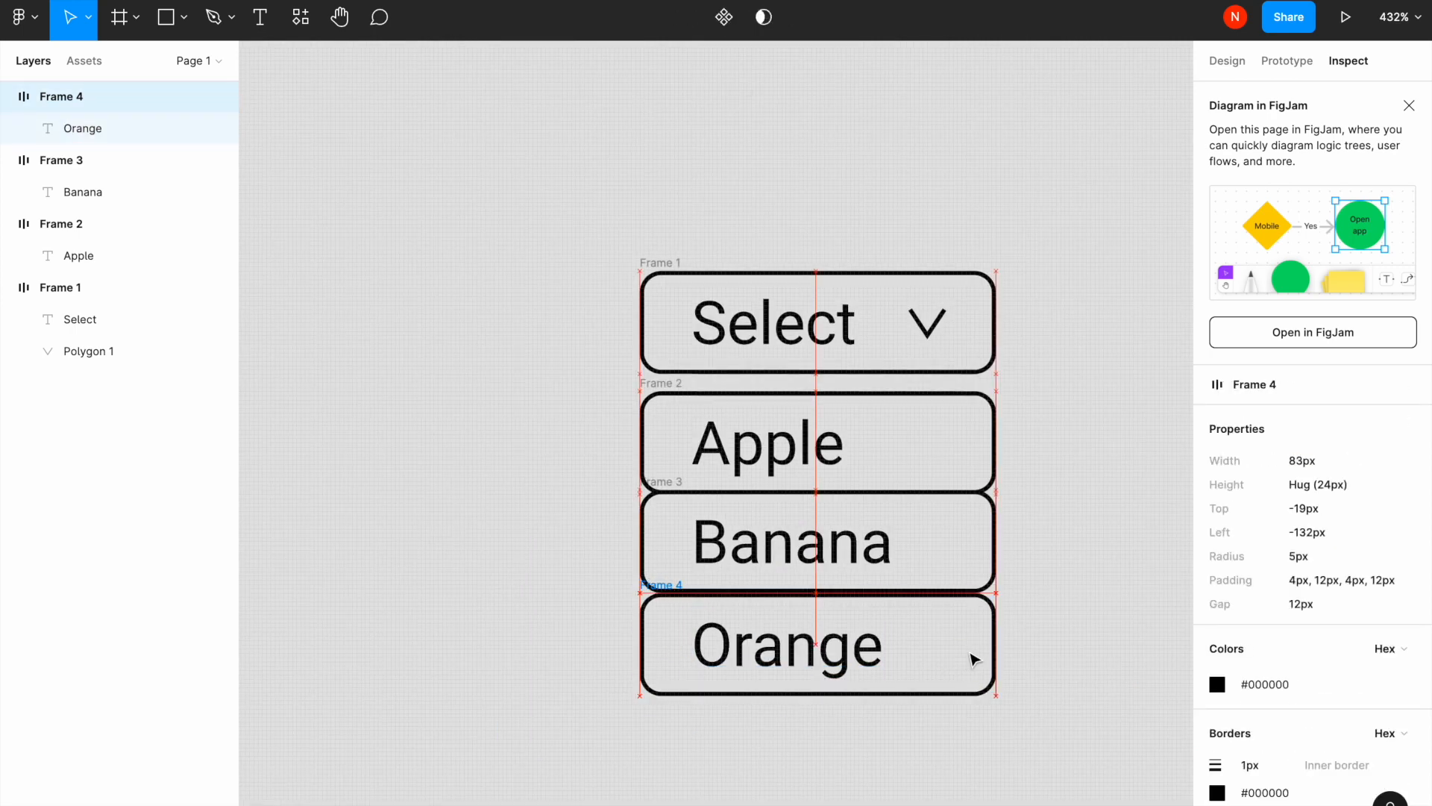
pyautogui.scroll(5, 858, 626)
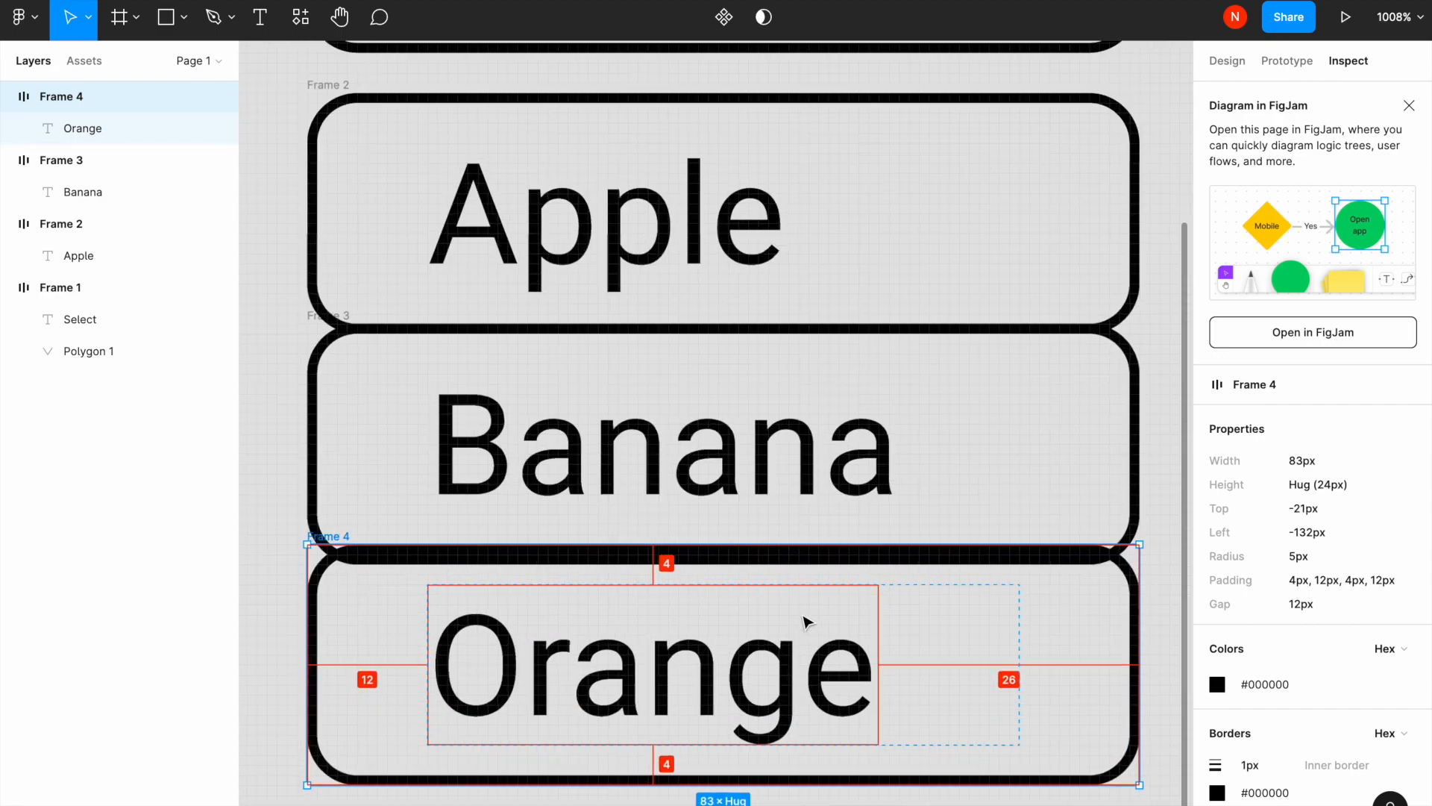
pyautogui.scroll(-4, 793, 653)
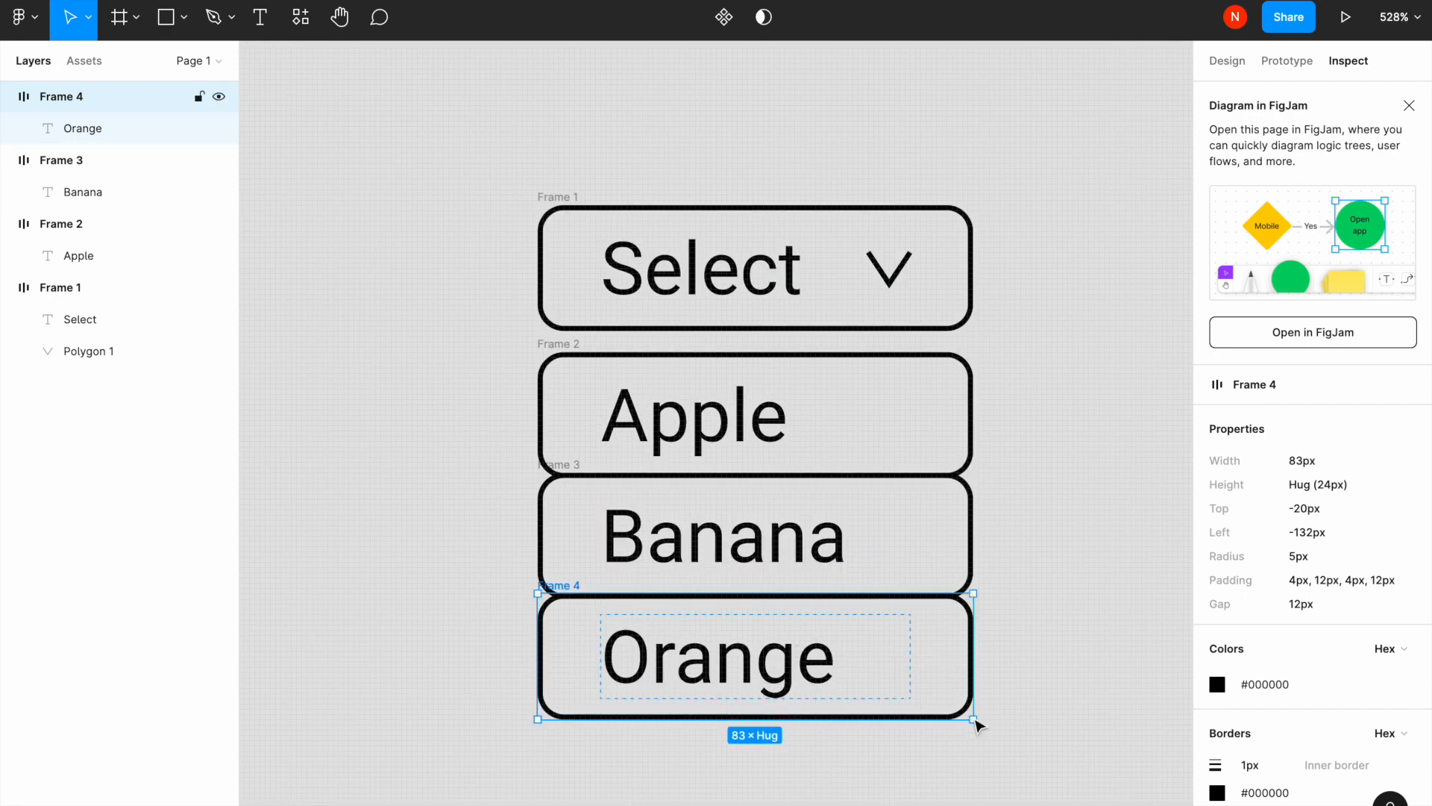
# Combine the Apple, Banana and Orange frames into one auto layout frame.
pyautogui.click(1089, 766)
pyautogui.moveTo(1087, 767); pyautogui.dragTo(457, 351)
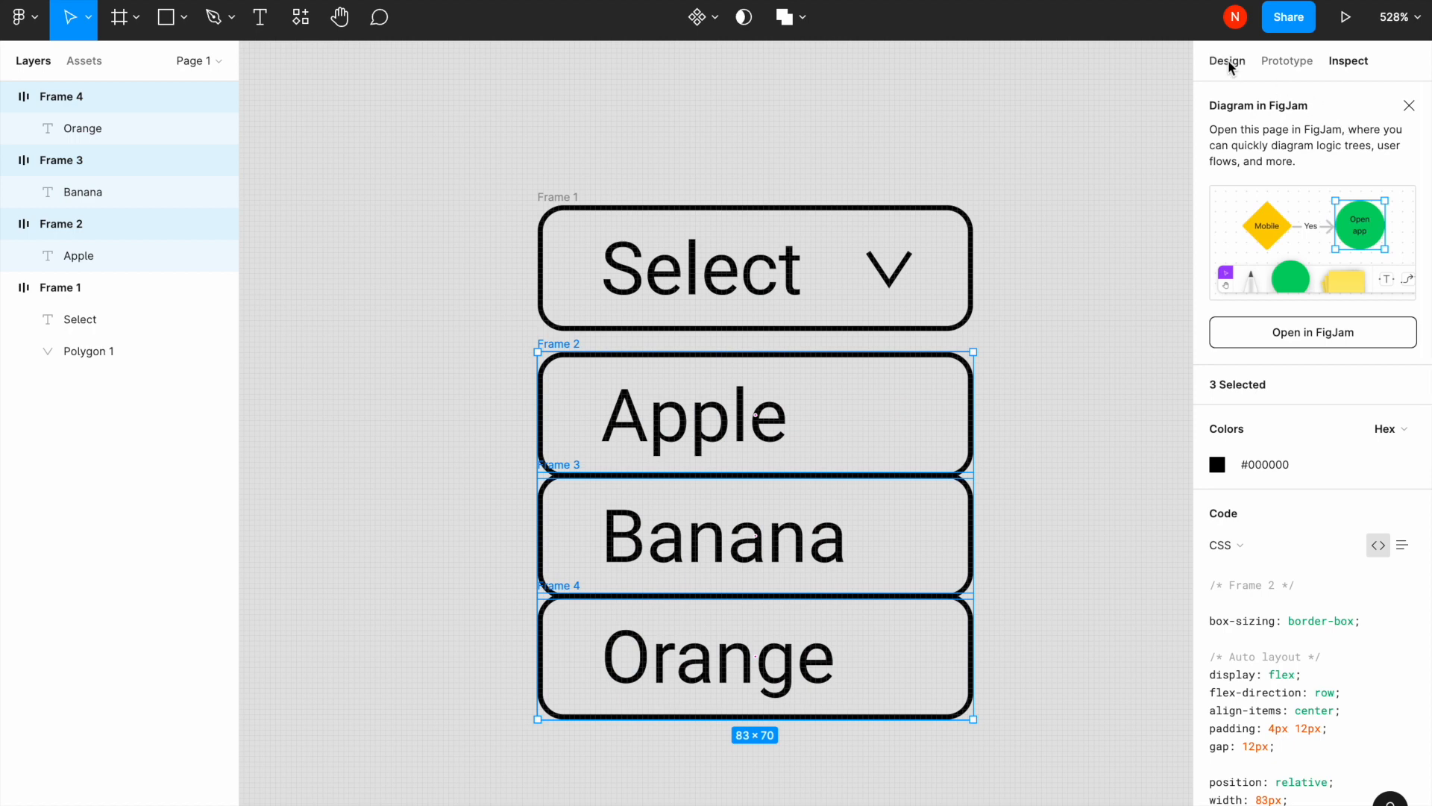
pyautogui.click(1228, 63)
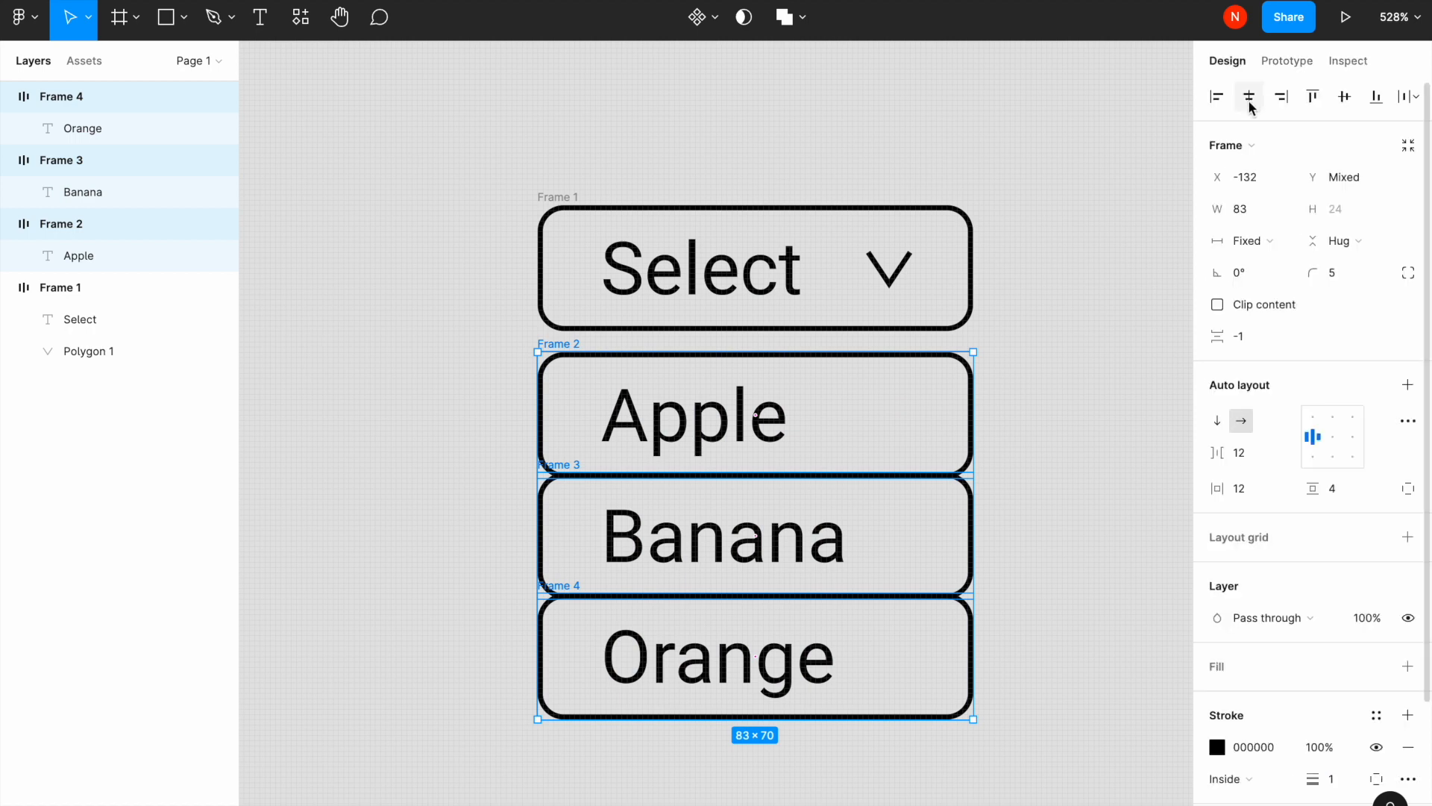
pyautogui.rightClick(649, 528)
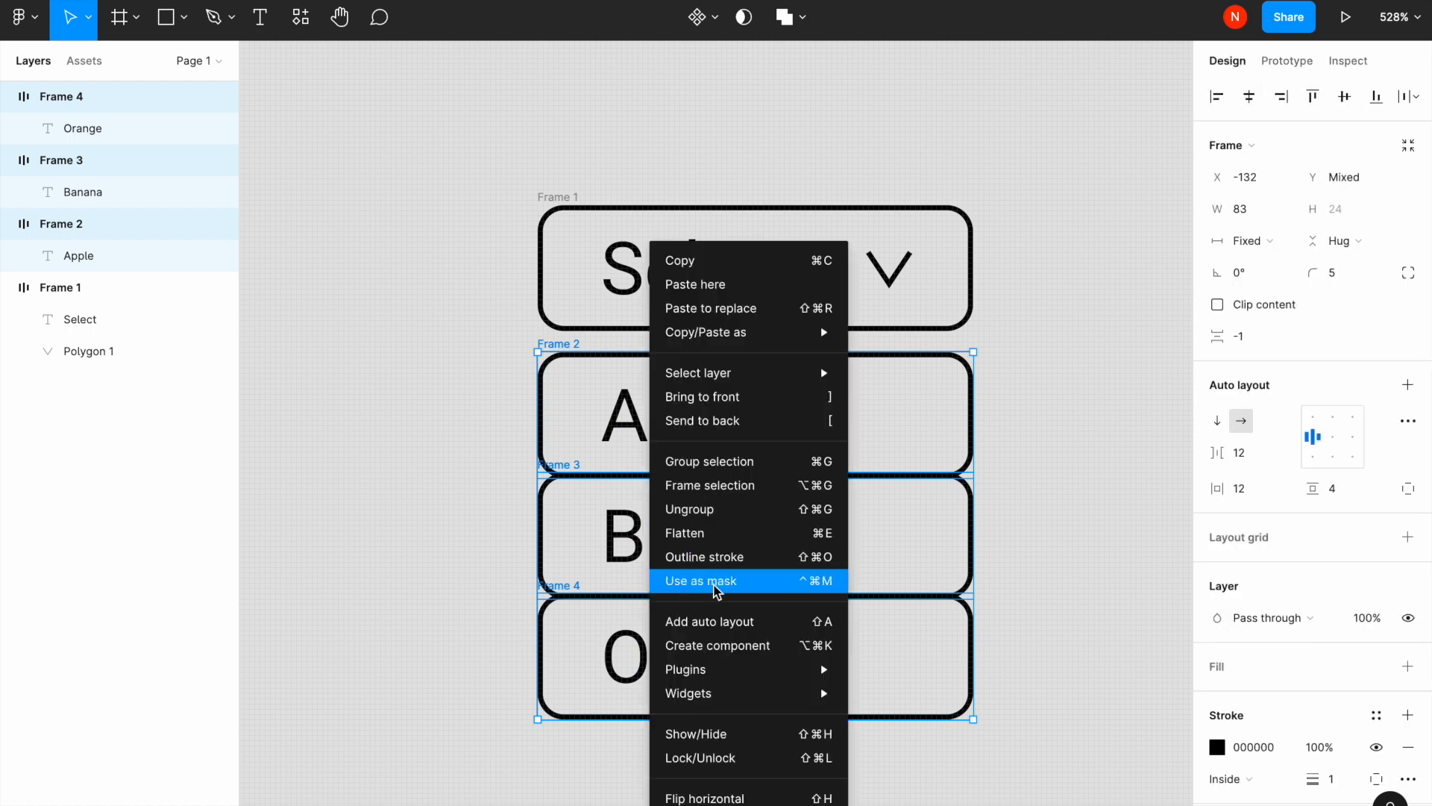
pyautogui.click(749, 630)
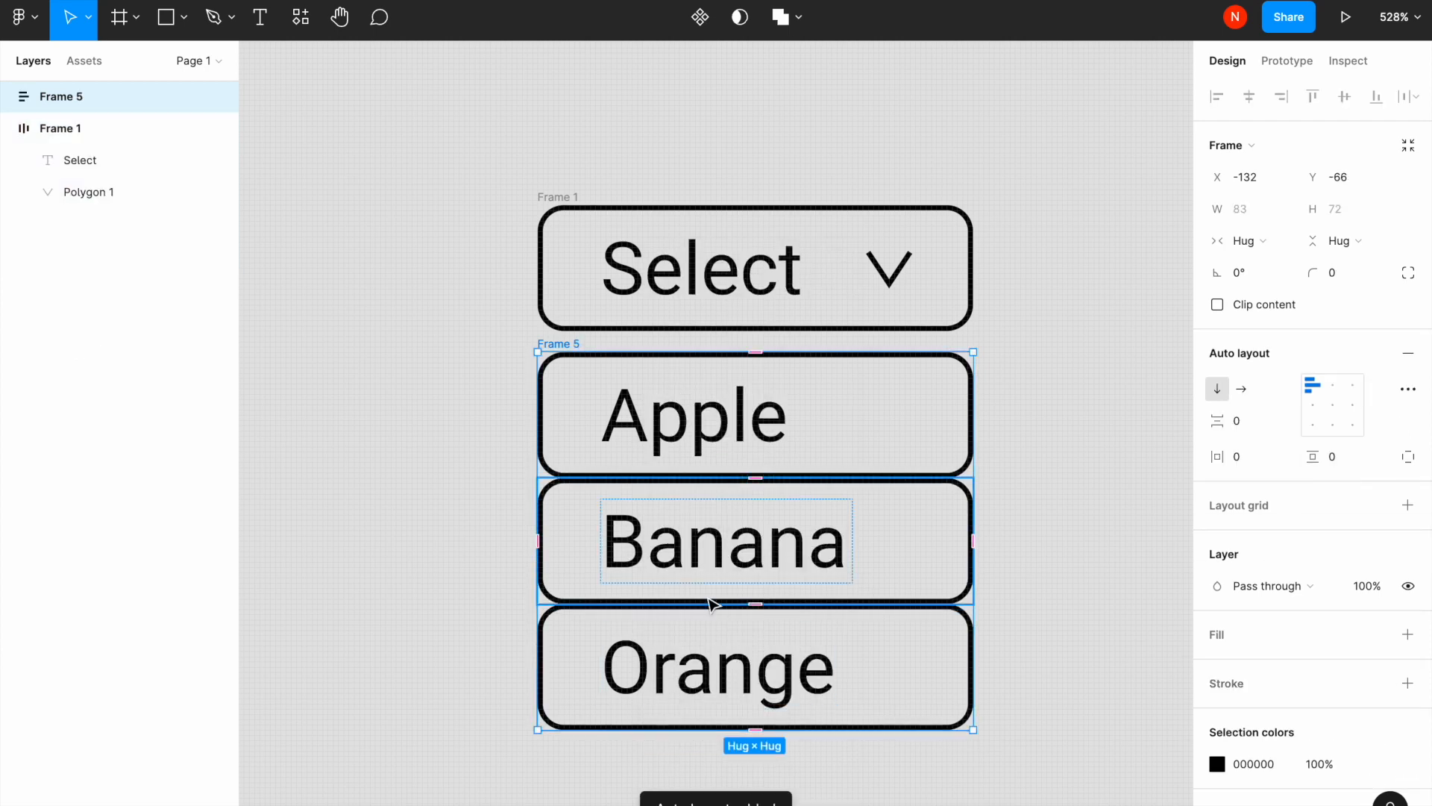
# Remove the stroke from the Apple, Banana and Orange option frames inside the list frame.
pyautogui.hscroll(4, 697, 522)
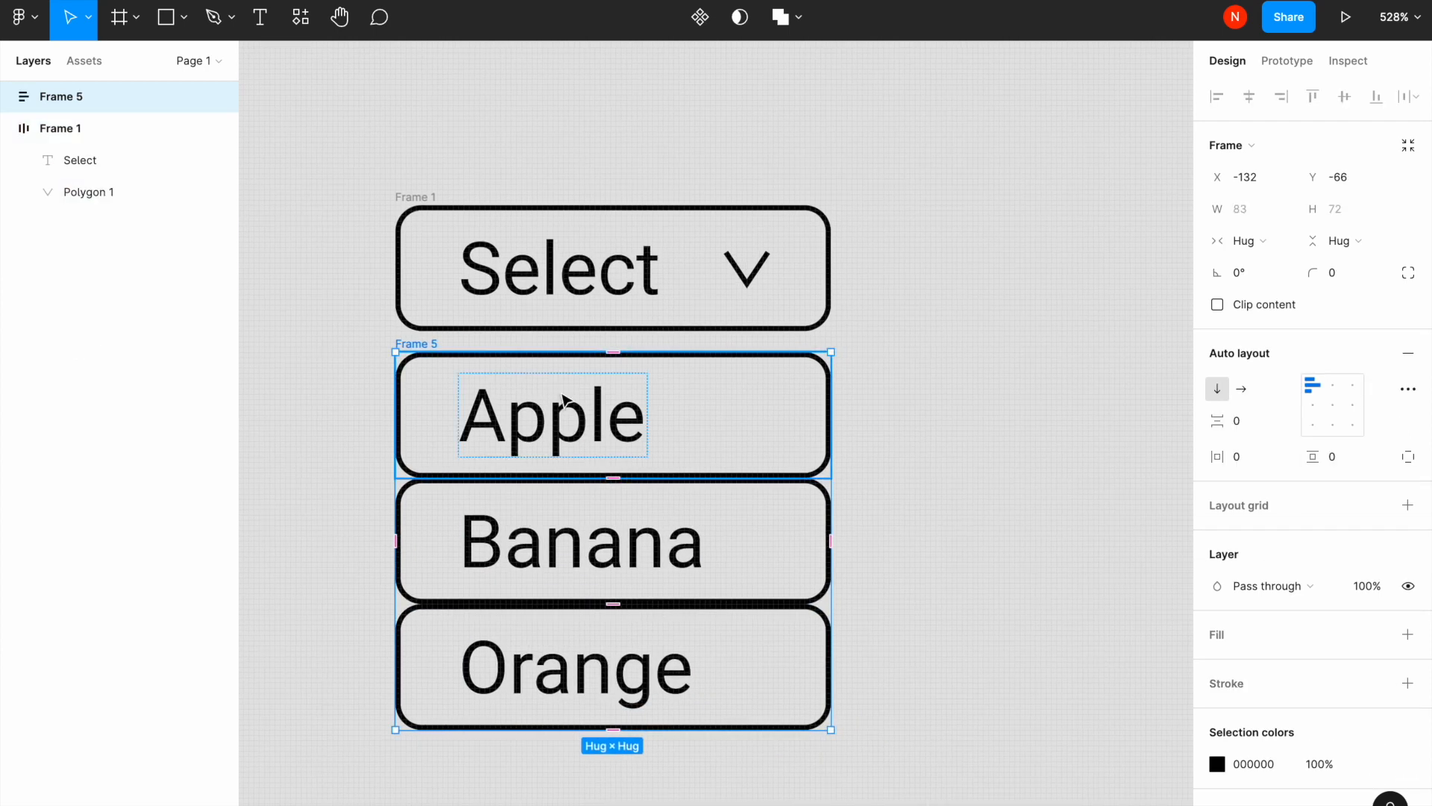
pyautogui.hscroll(-2, 535, 470)
pyautogui.scroll(-2, 1268, 597)
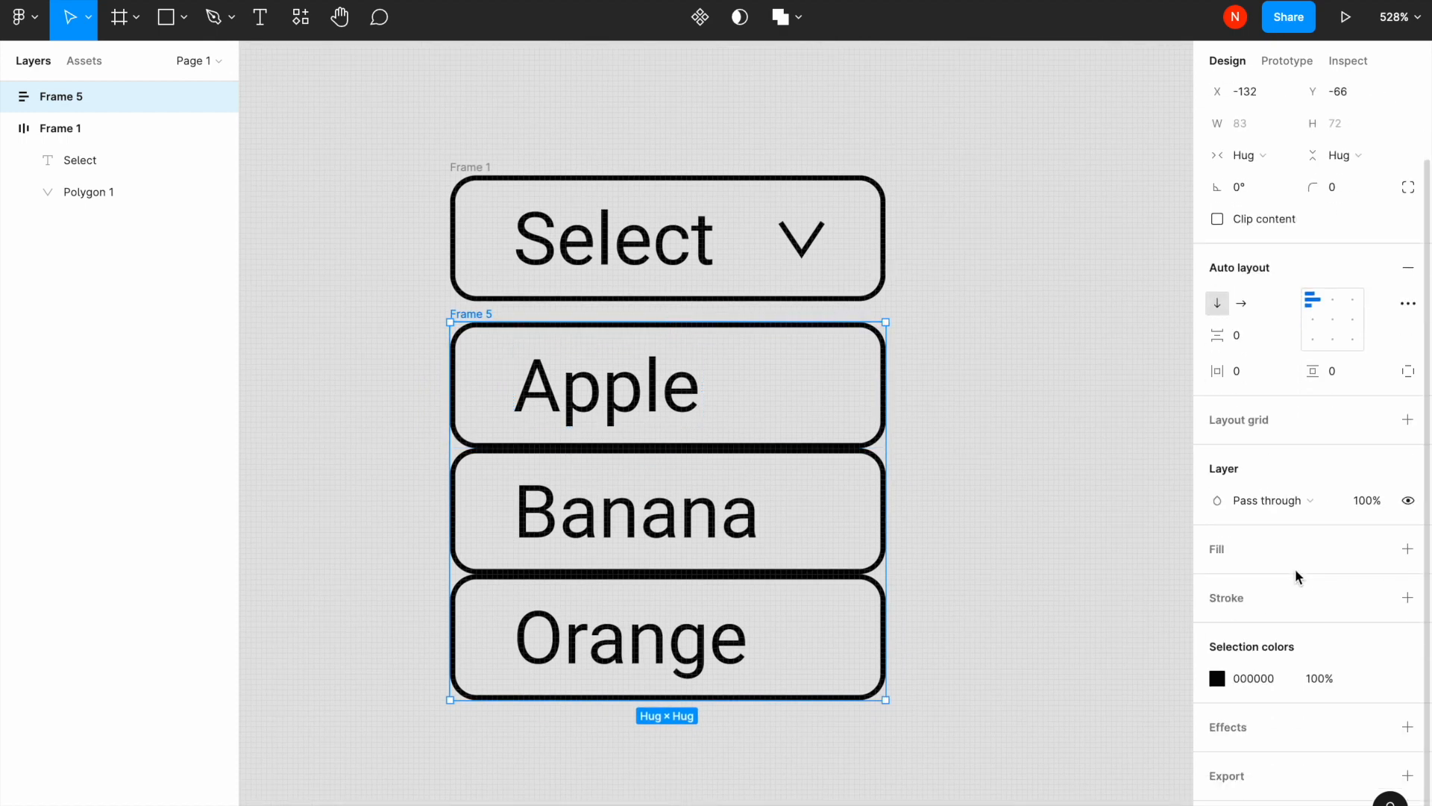
pyautogui.click(1018, 593)
pyautogui.click(770, 365)
pyautogui.keyDown('shift'); pyautogui.click(809, 514); pyautogui.keyUp('shift')
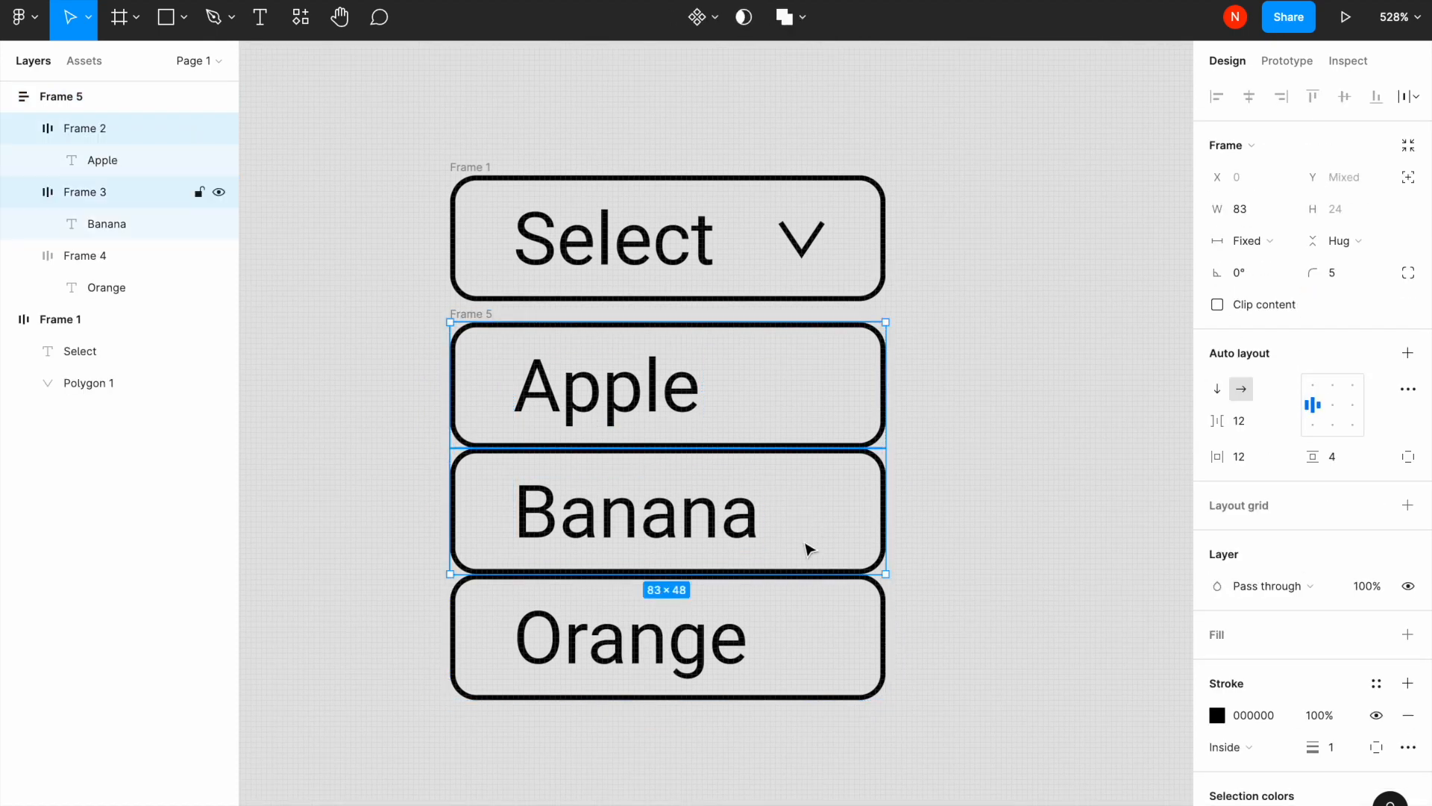
pyautogui.keyDown('shift'); pyautogui.click(808, 632); pyautogui.keyUp('shift')
pyautogui.scroll(-2, 1301, 661)
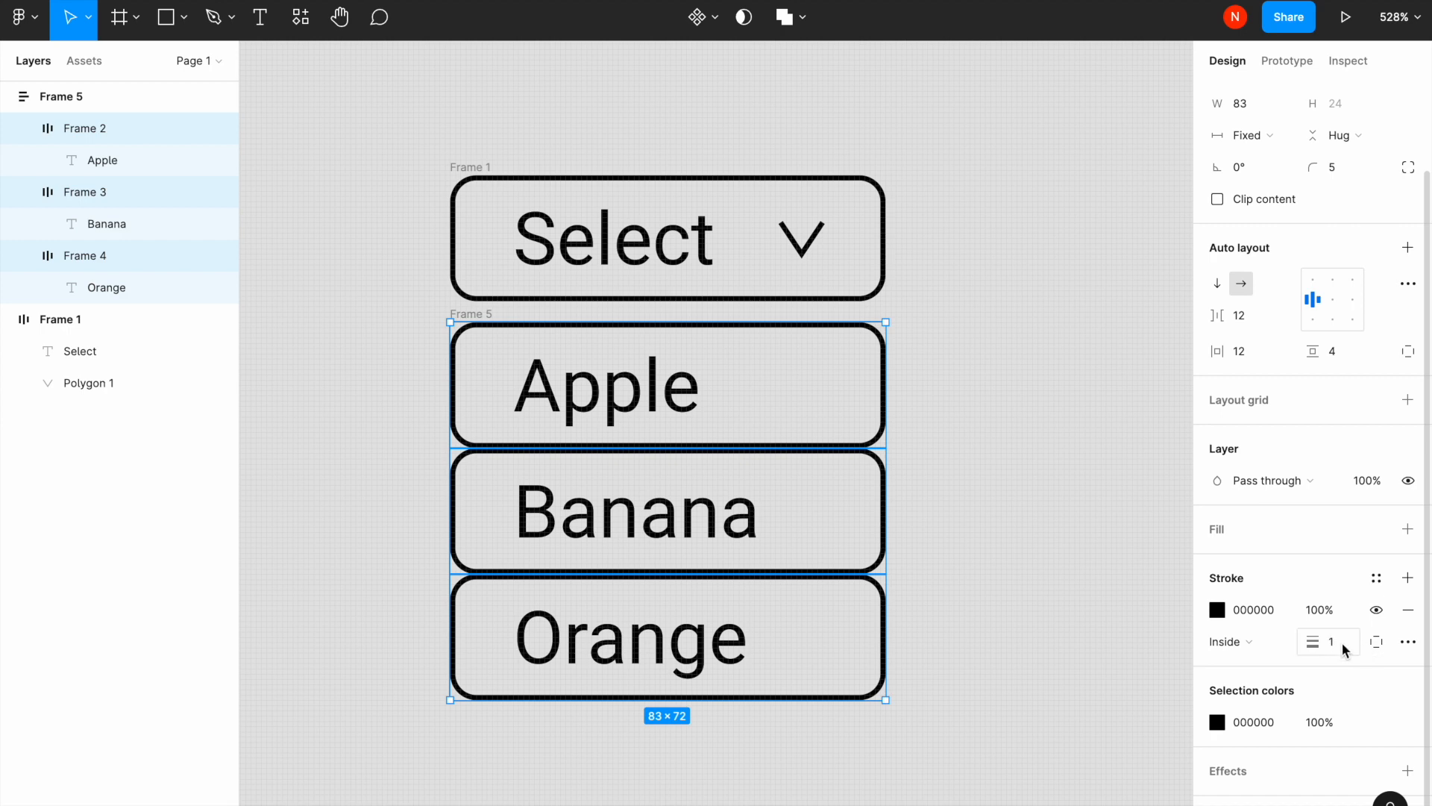
pyautogui.click(1406, 610)
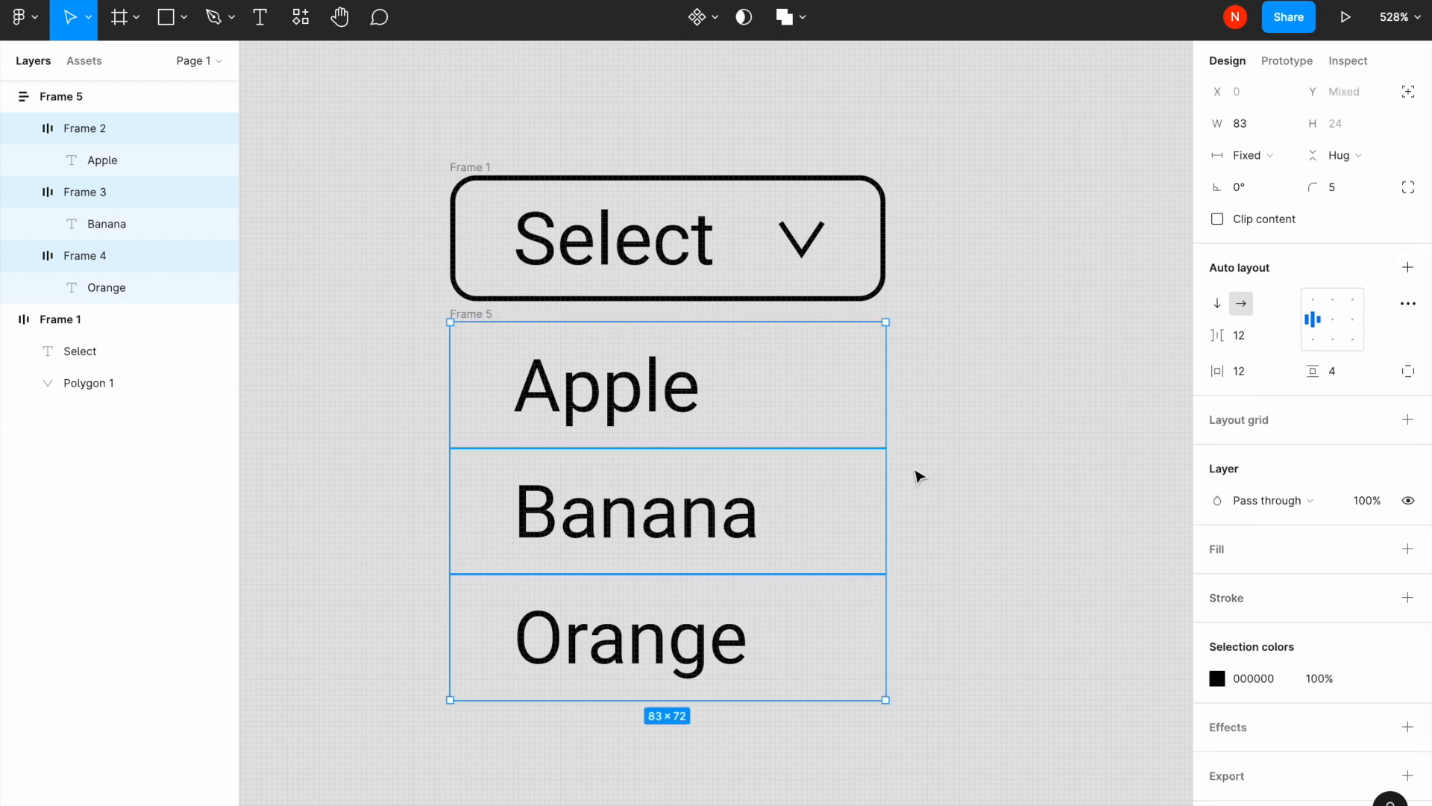
# Add a black 1 px inside stroke to the options list frame and set its corner radius to 5.
pyautogui.click(377, 359)
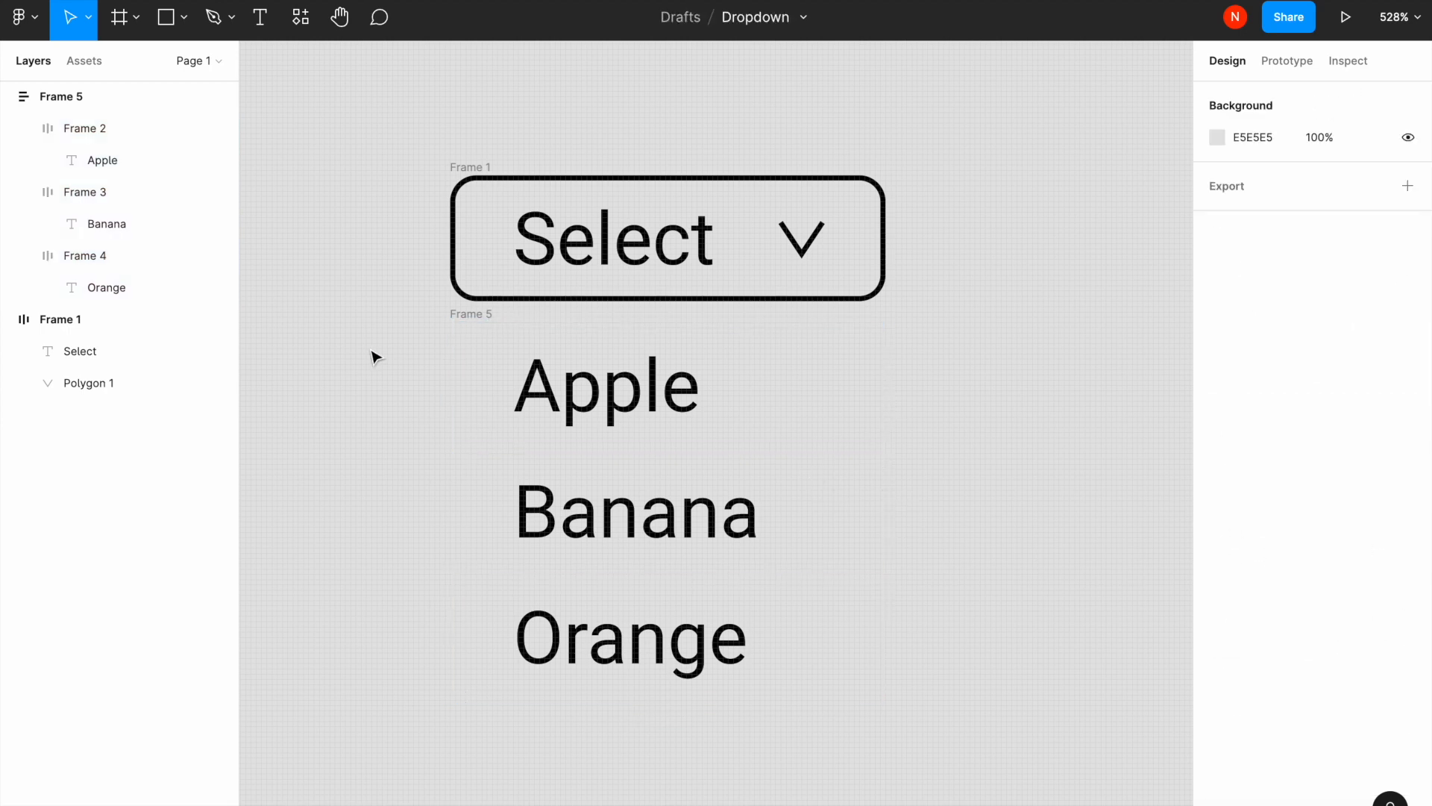
pyautogui.click(475, 319)
pyautogui.scroll(-1, 1241, 597)
pyautogui.click(1407, 620)
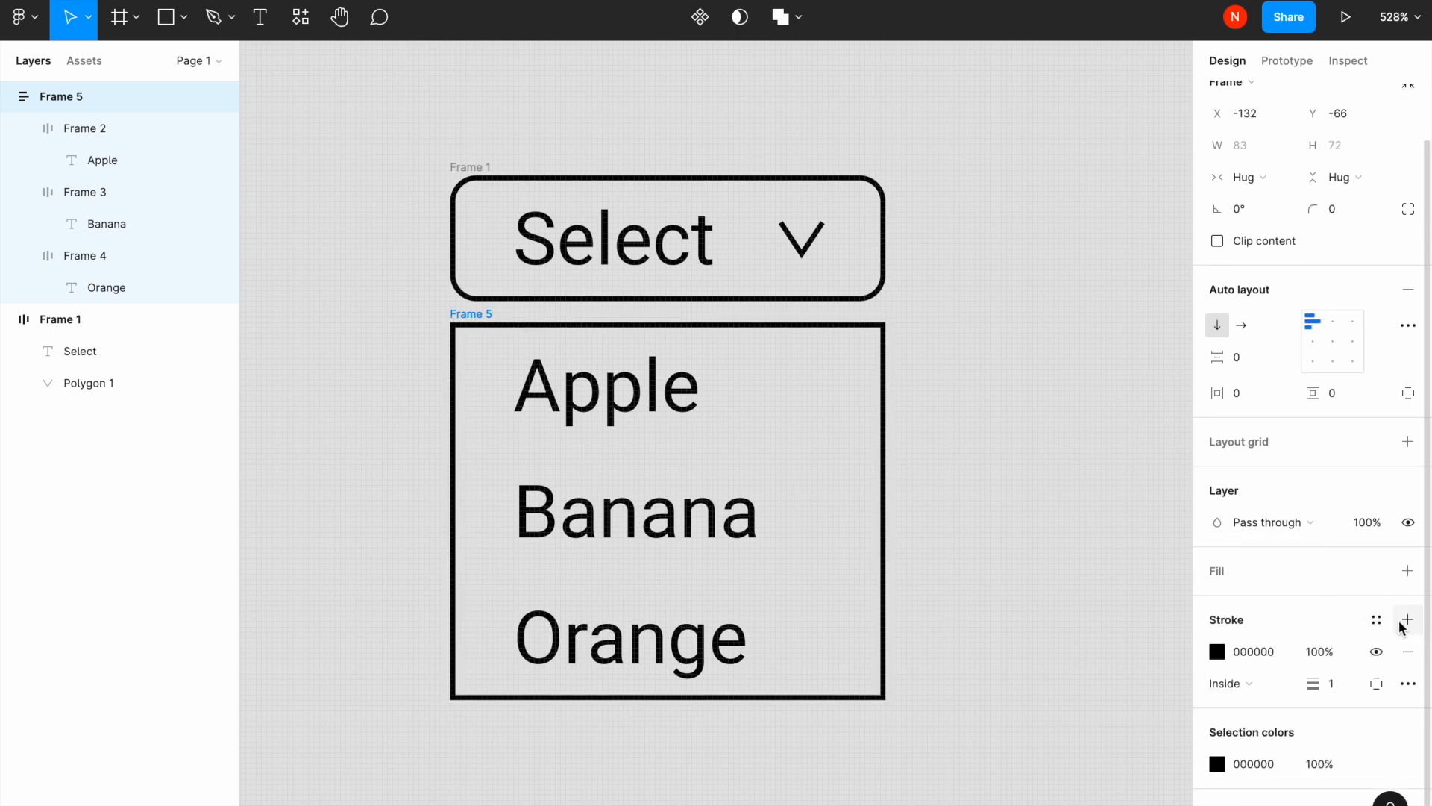
pyautogui.click(1351, 218)
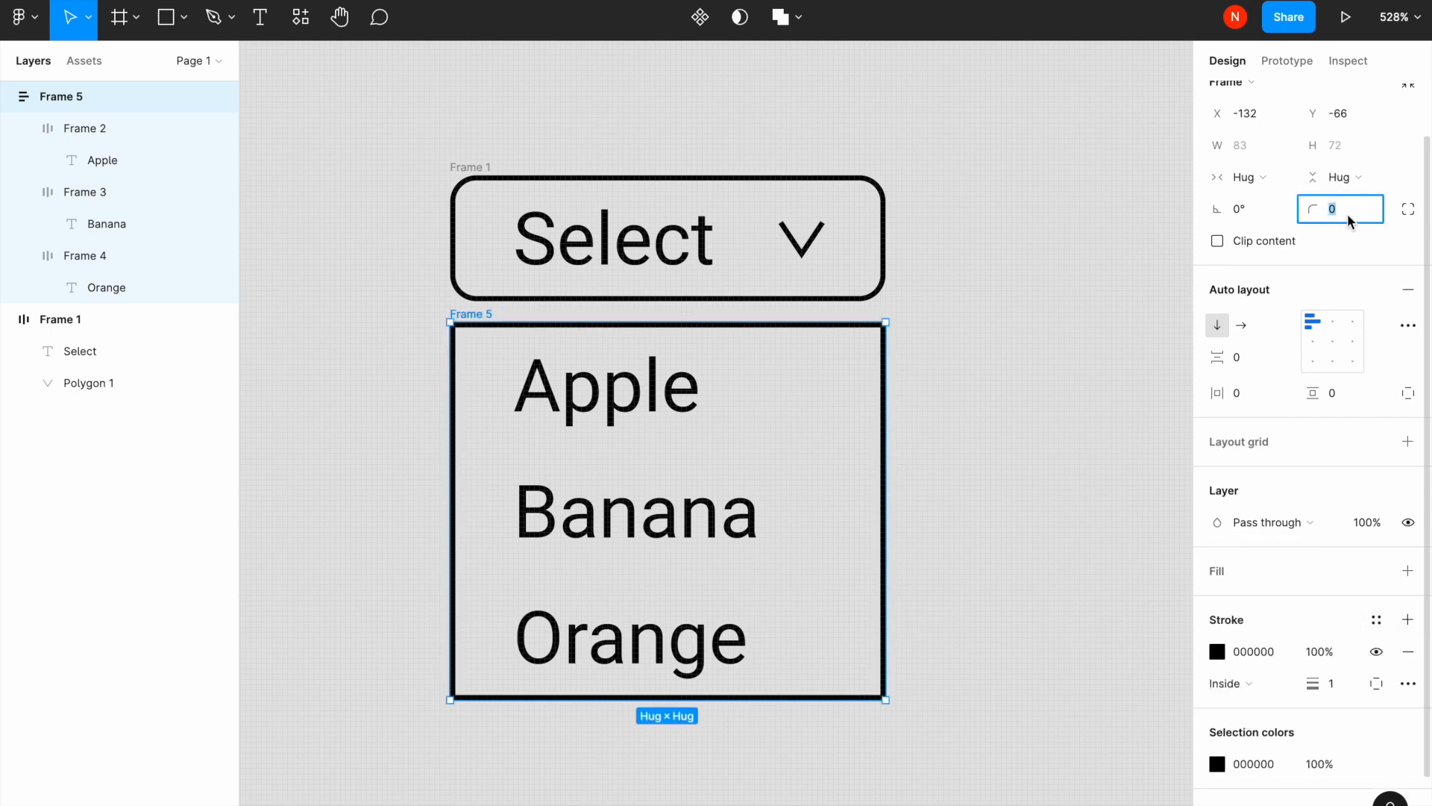
pyautogui.write('5')
pyautogui.press('Return')
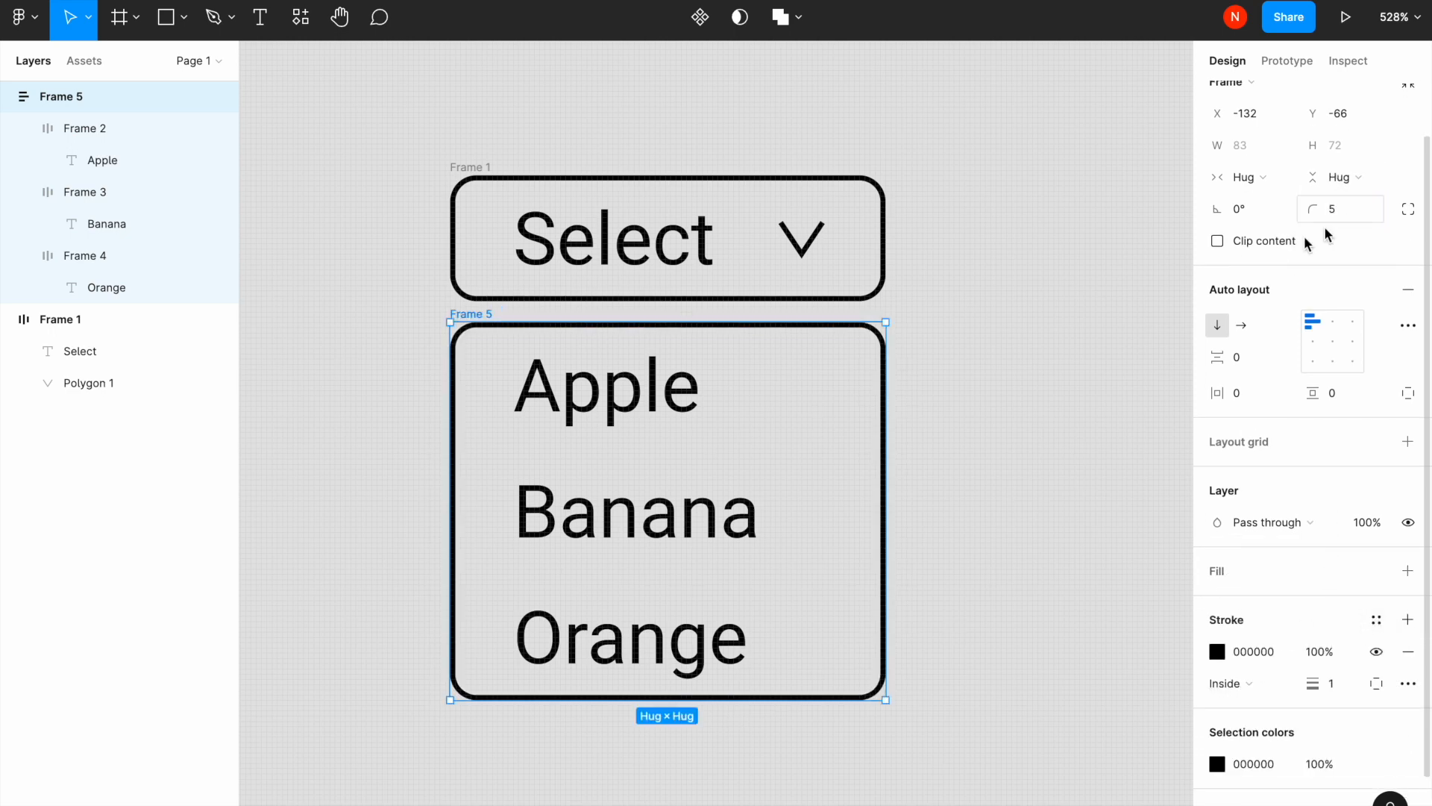
# Create one component from the Select field and the options list, and rename it "Selector".
pyautogui.scroll(-3, 737, 402)
pyautogui.click(449, 389)
pyautogui.moveTo(463, 171); pyautogui.dragTo(938, 671)
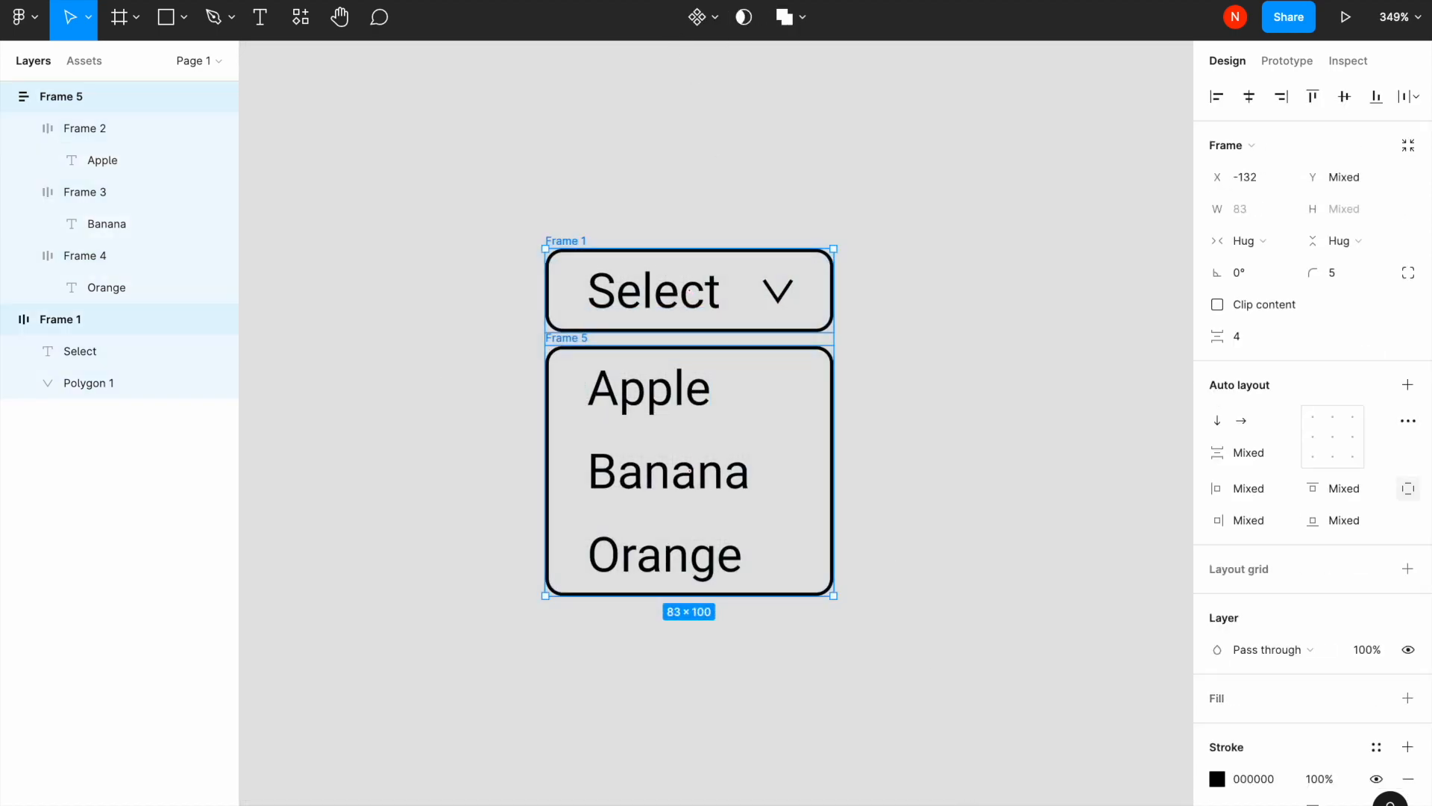
pyautogui.click(696, 19)
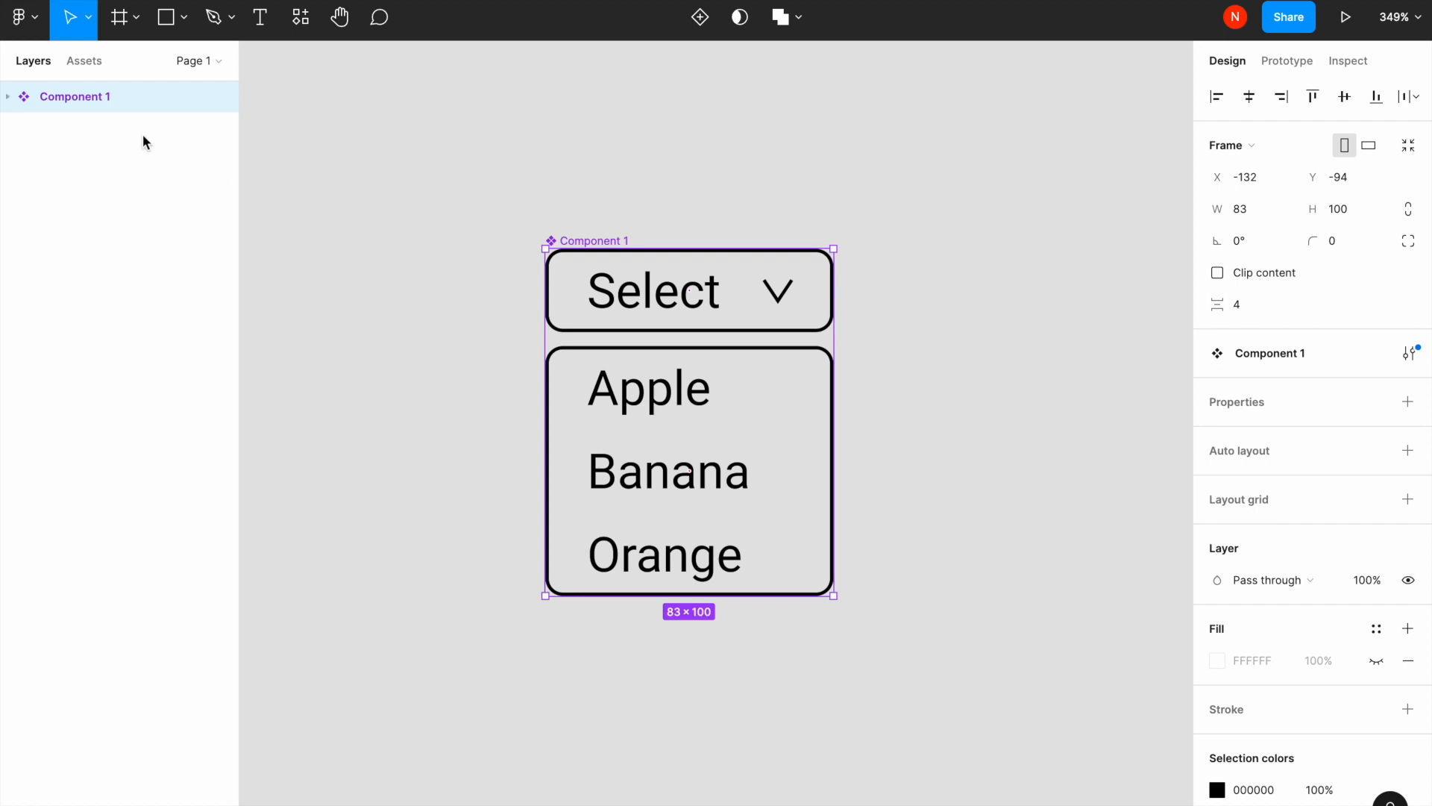
pyautogui.doubleClick(111, 109)
pyautogui.write('Selecto')
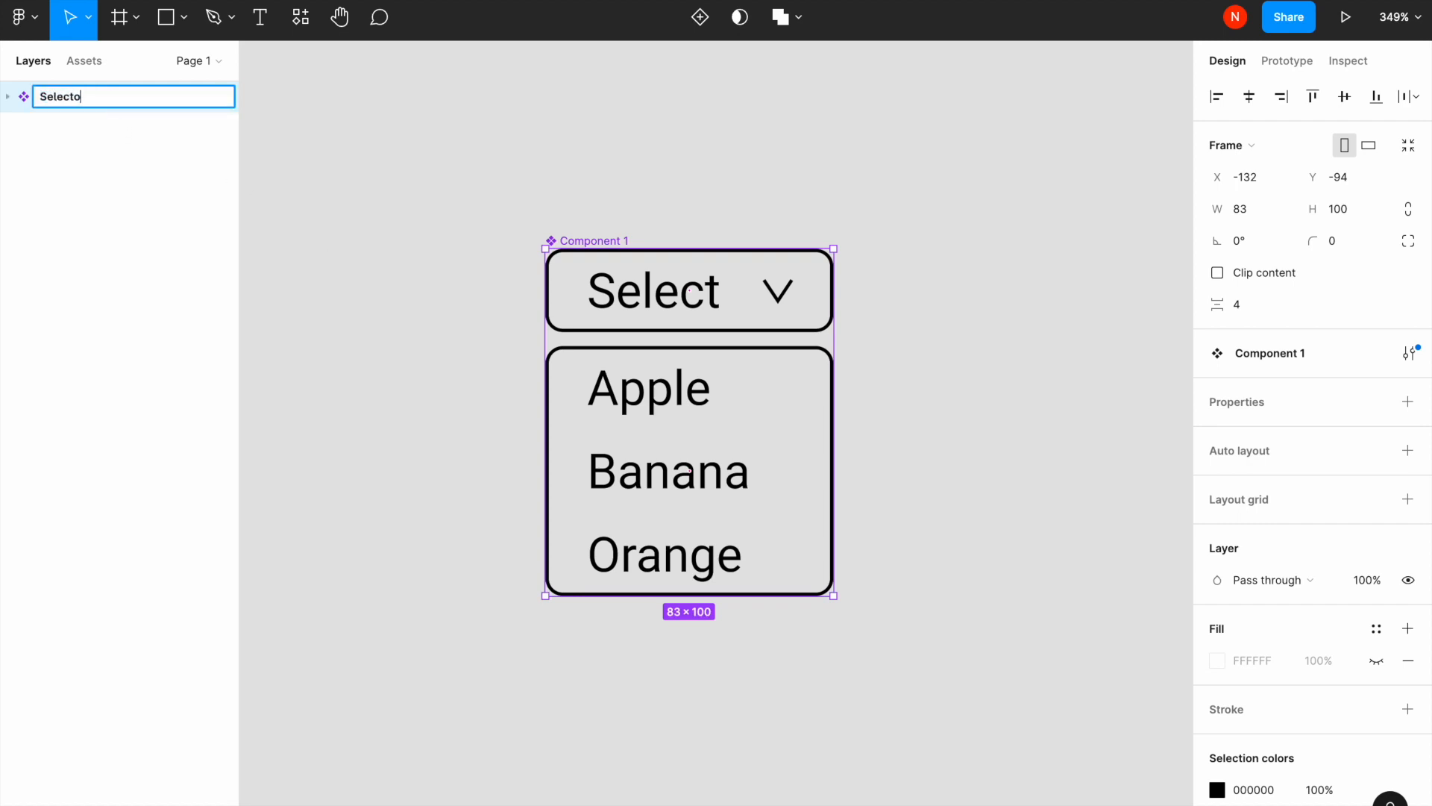
pyautogui.write('r')
pyautogui.press('Return')
# Add a variant property to the Selector component.
pyautogui.scroll(-5, 579, 489)
pyautogui.click(477, 422)
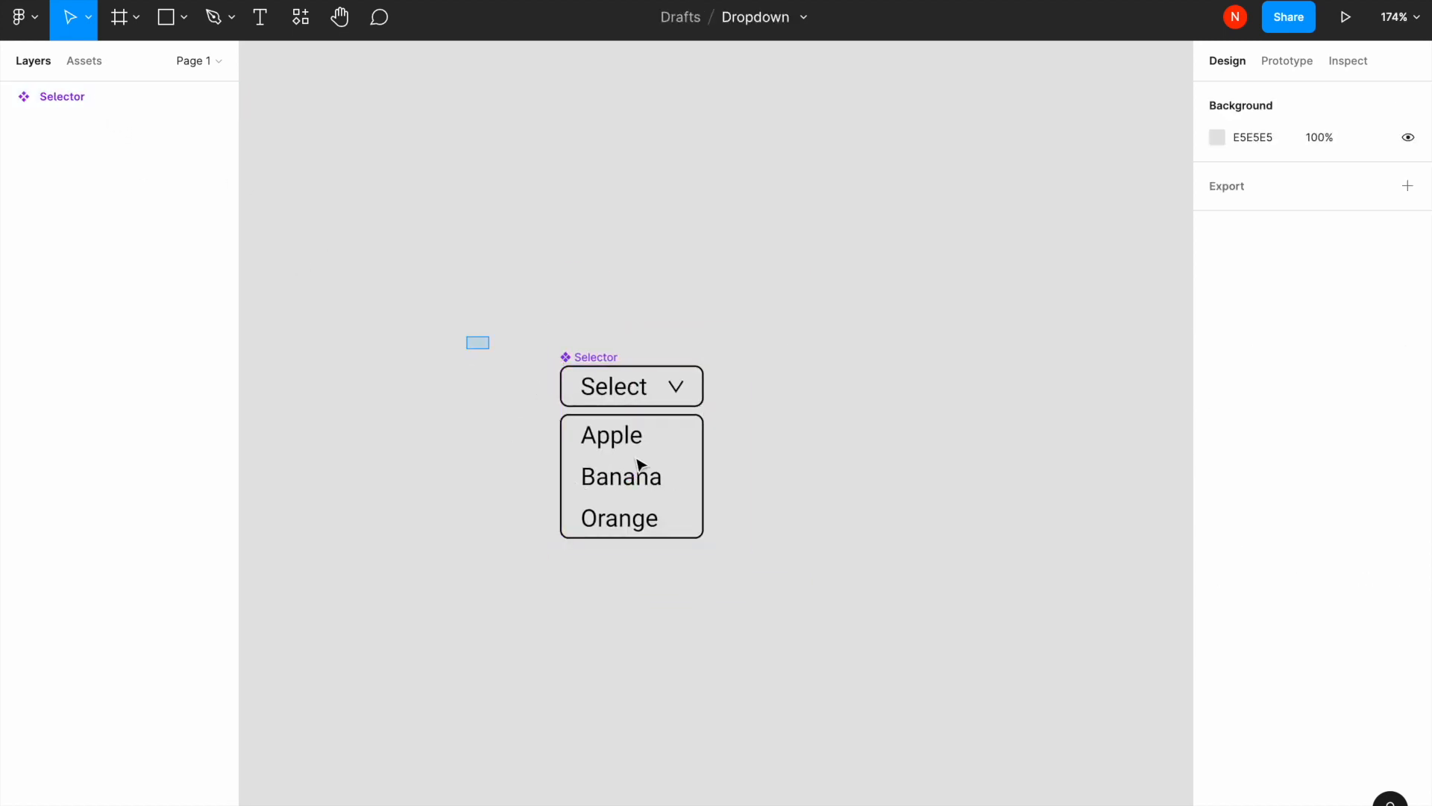
pyautogui.moveTo(467, 336); pyautogui.dragTo(821, 600)
pyautogui.scroll(-2, 820, 600)
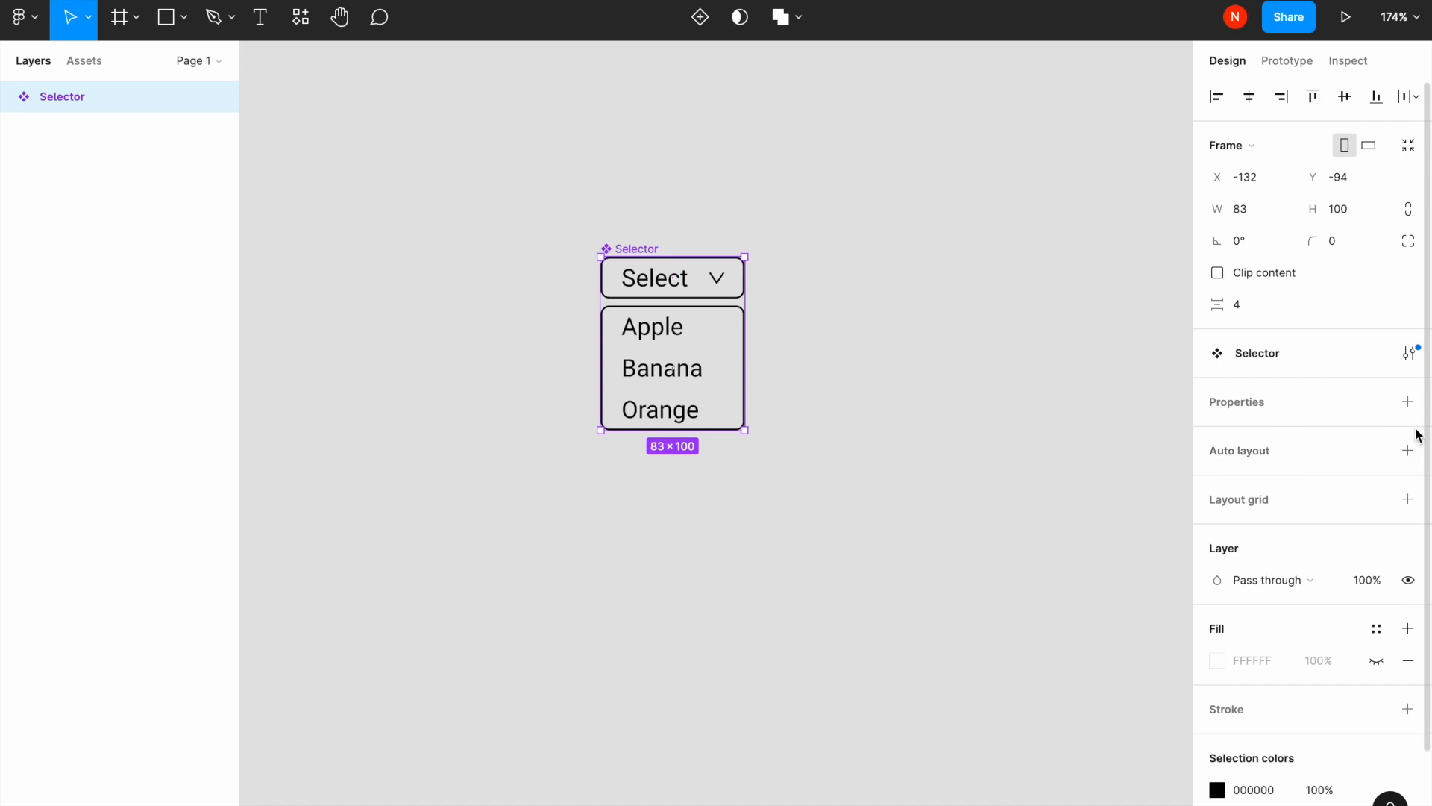
pyautogui.click(1408, 402)
pyautogui.click(1298, 466)
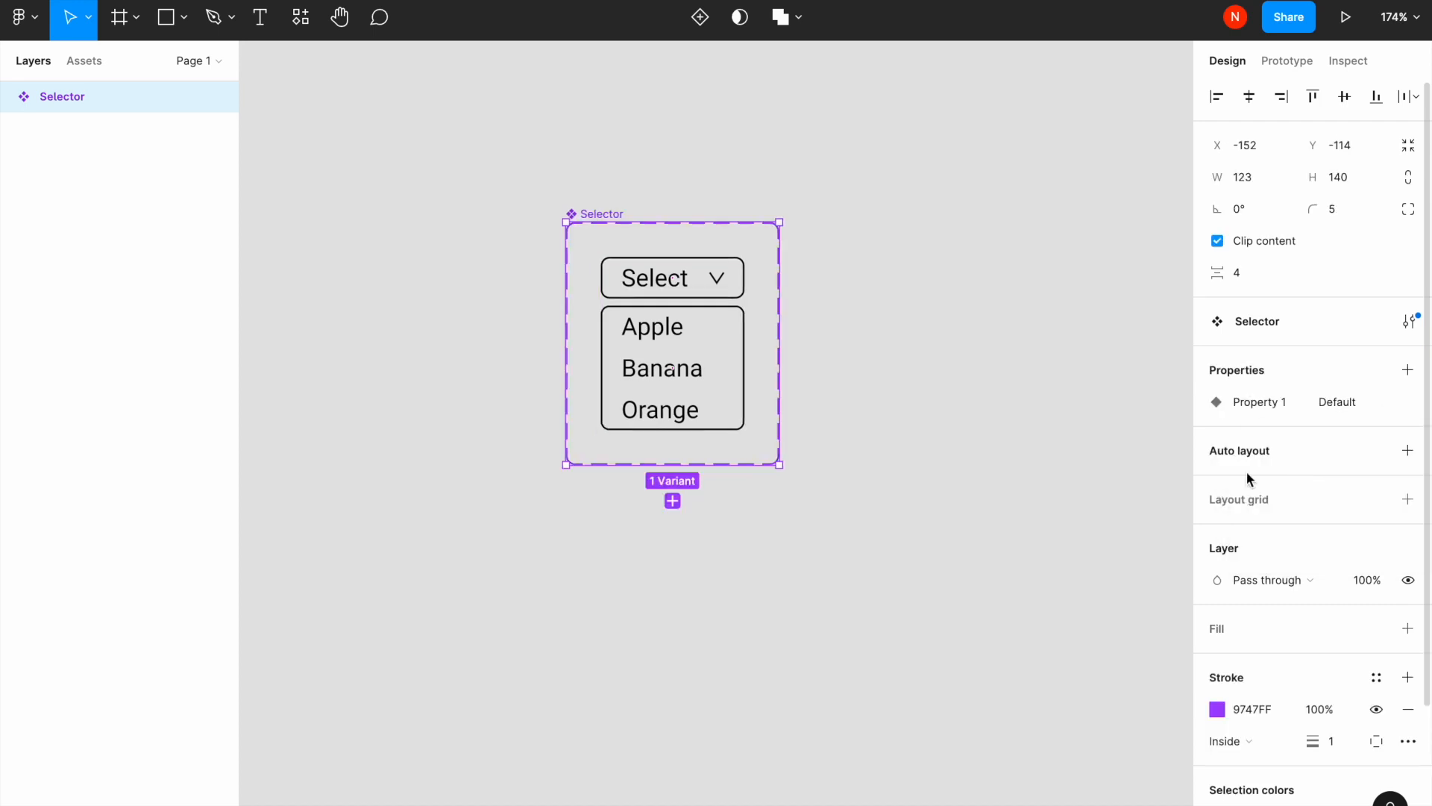
# Add four more variants to the Selector component set beneath the default one.
pyautogui.click(671, 500)
pyautogui.scroll(-3, 676, 522)
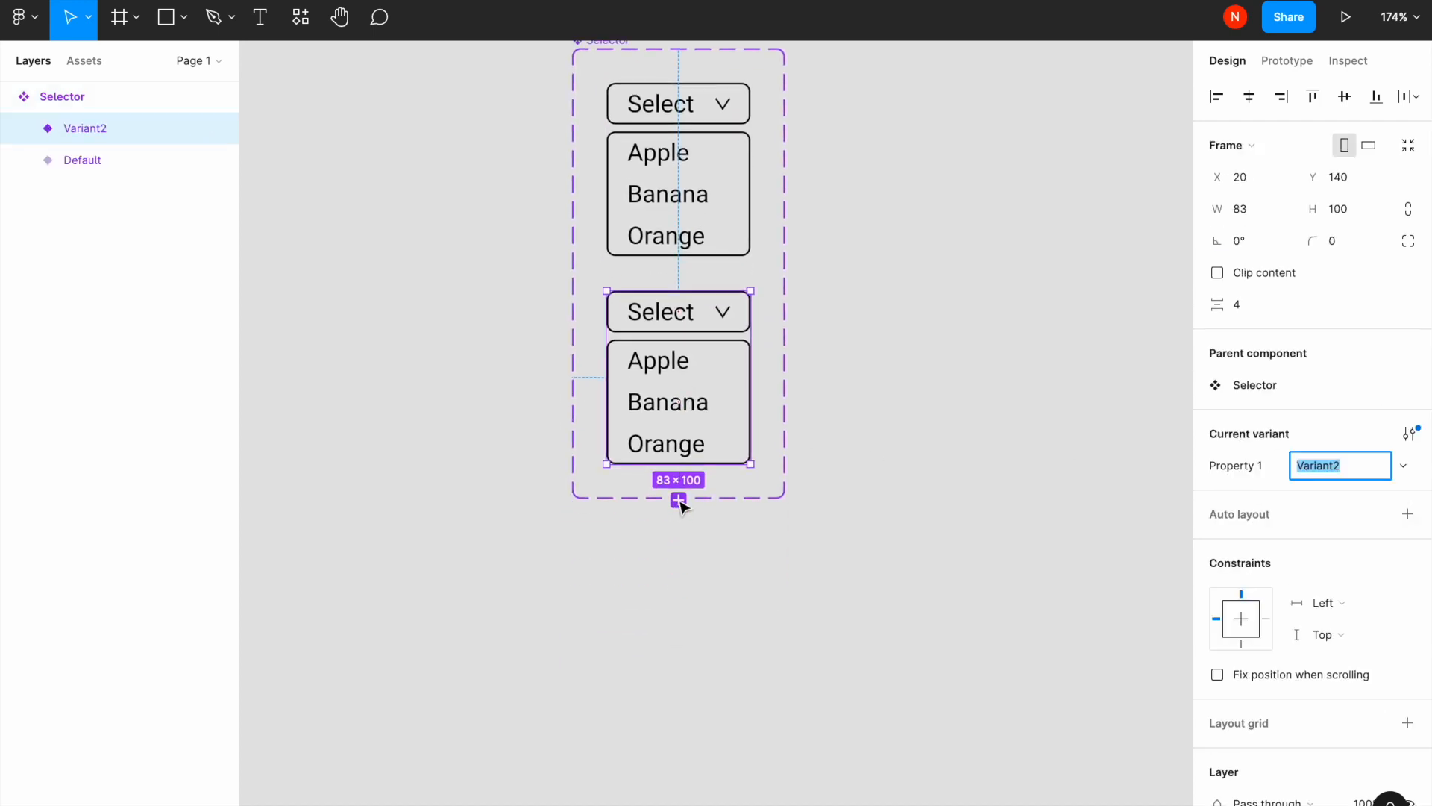
pyautogui.click(678, 500)
pyautogui.scroll(-3, 682, 514)
pyautogui.click(695, 615)
pyautogui.scroll(-3, 699, 656)
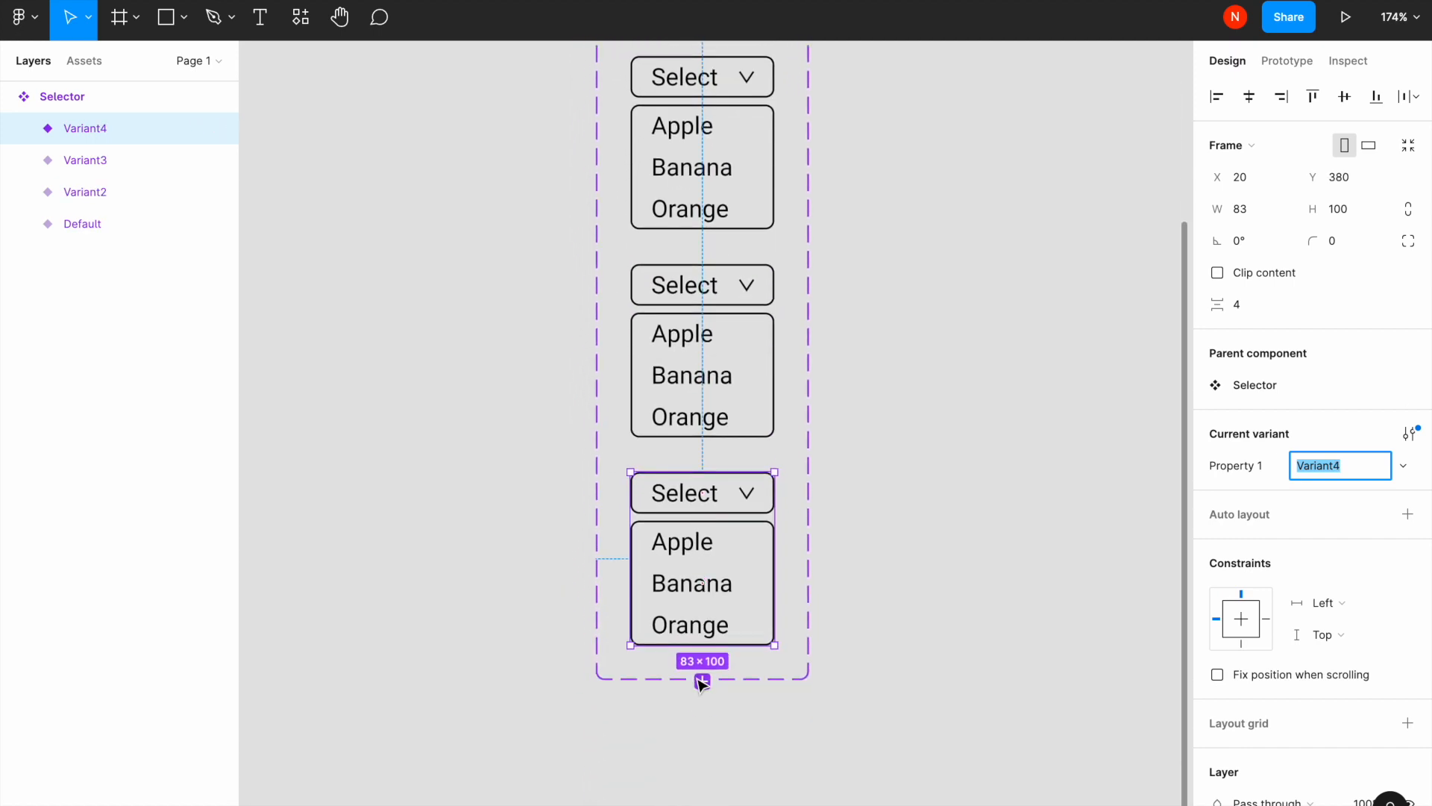
pyautogui.click(701, 680)
# Hide the options list frame in the Default variant.
pyautogui.click(418, 436)
pyautogui.scroll(3, 432, 425)
pyautogui.scroll(3, 701, 329)
pyautogui.scroll(3, 726, 432)
pyautogui.doubleClick(726, 432)
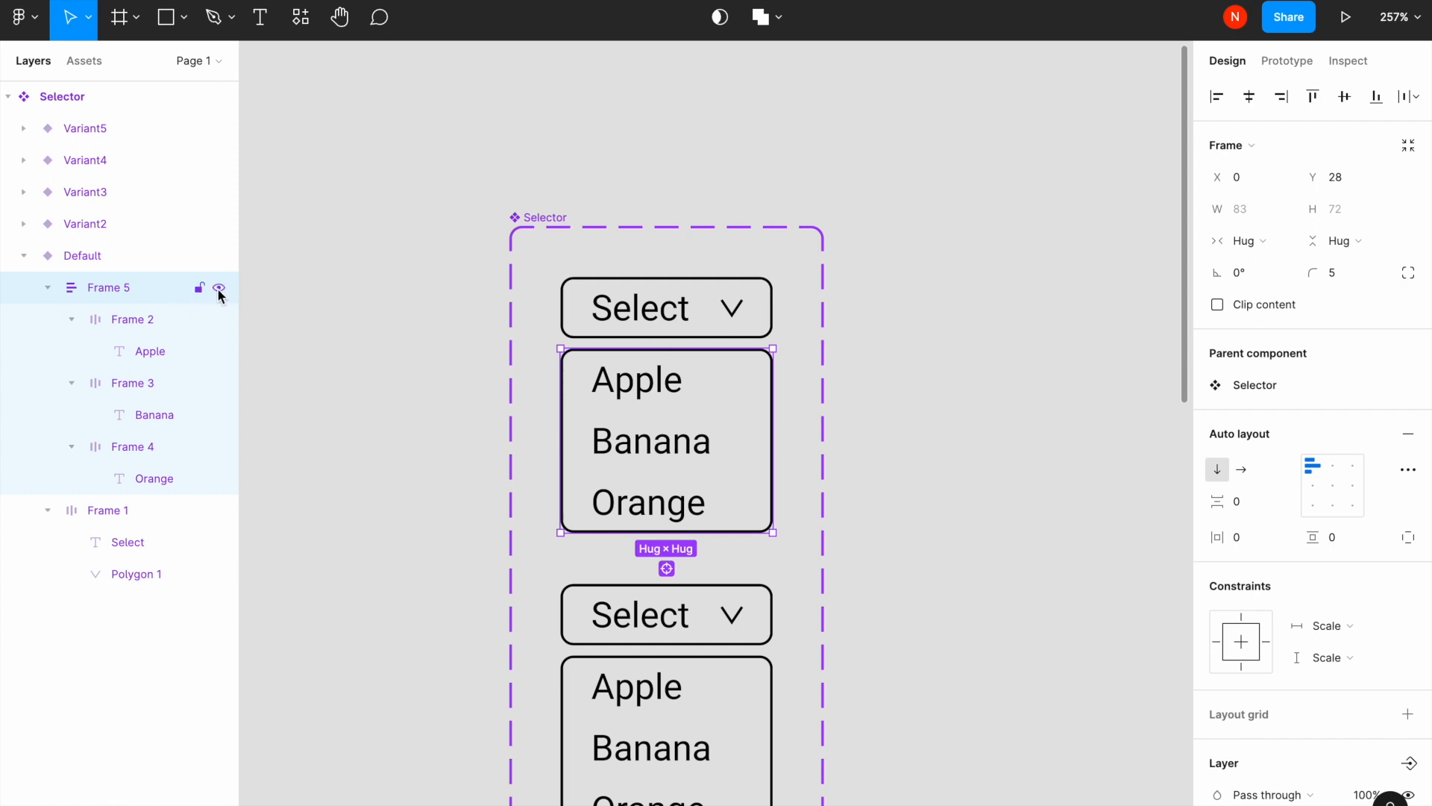
pyautogui.click(219, 293)
# Set the rotation of the chevron in Variant2 to 0° so it points up.
pyautogui.scroll(-3, 679, 470)
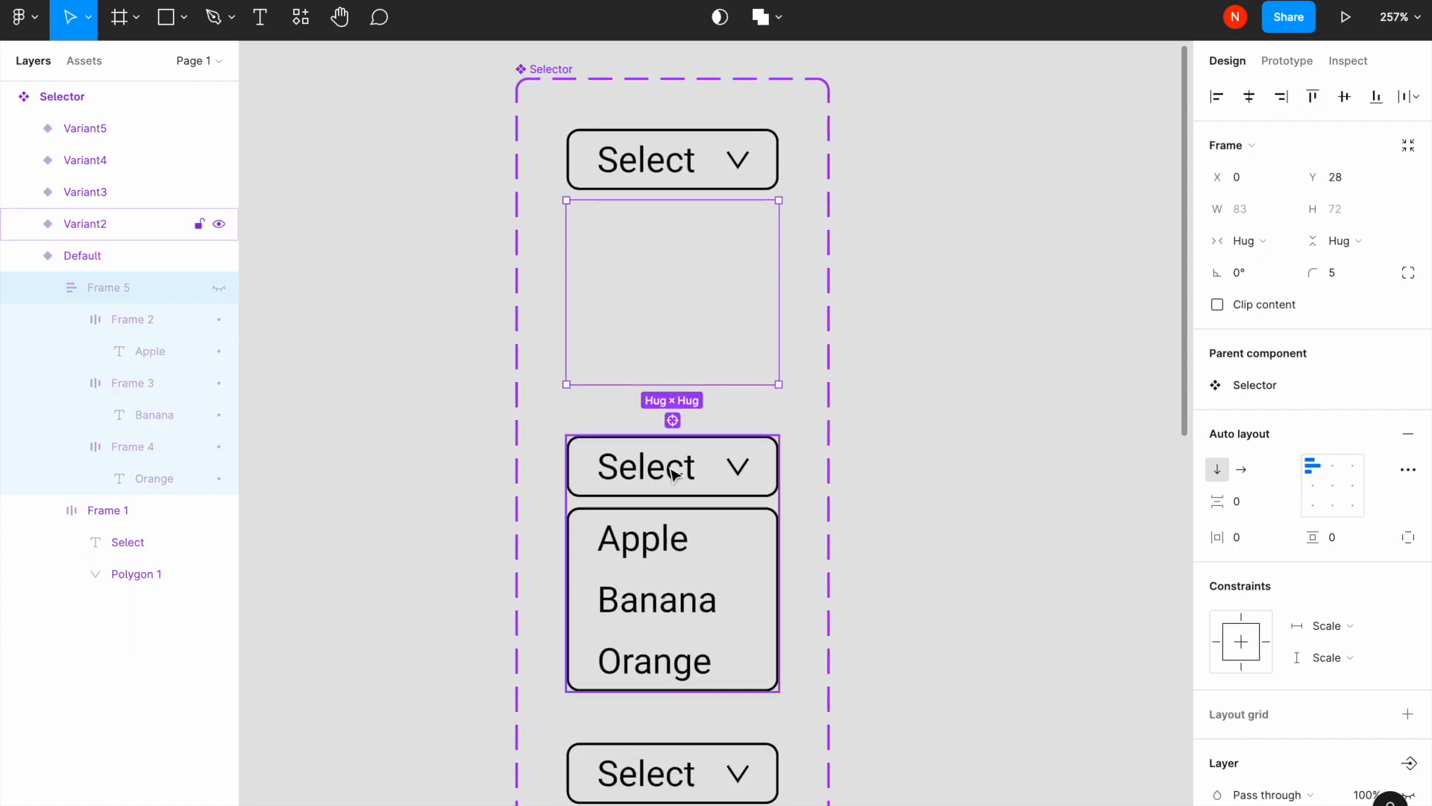
pyautogui.scroll(-1, 680, 474)
pyautogui.click(768, 391)
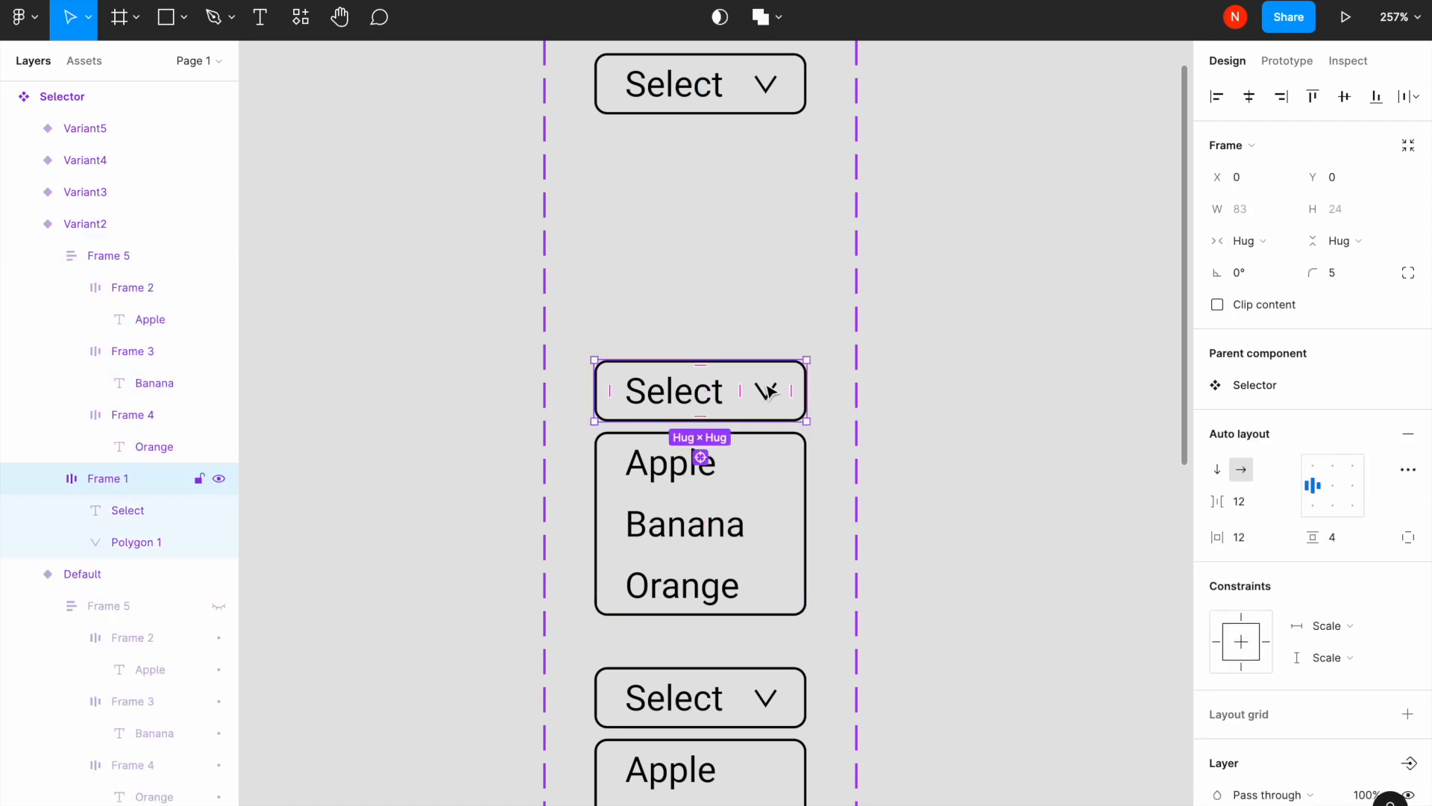
pyautogui.doubleClick(767, 391)
pyautogui.click(1271, 241)
pyautogui.write('0')
pyautogui.press('Return')
# Set the rotation of the chevron in Variant3 to 0° so it points up.
pyautogui.scroll(-2, 927, 496)
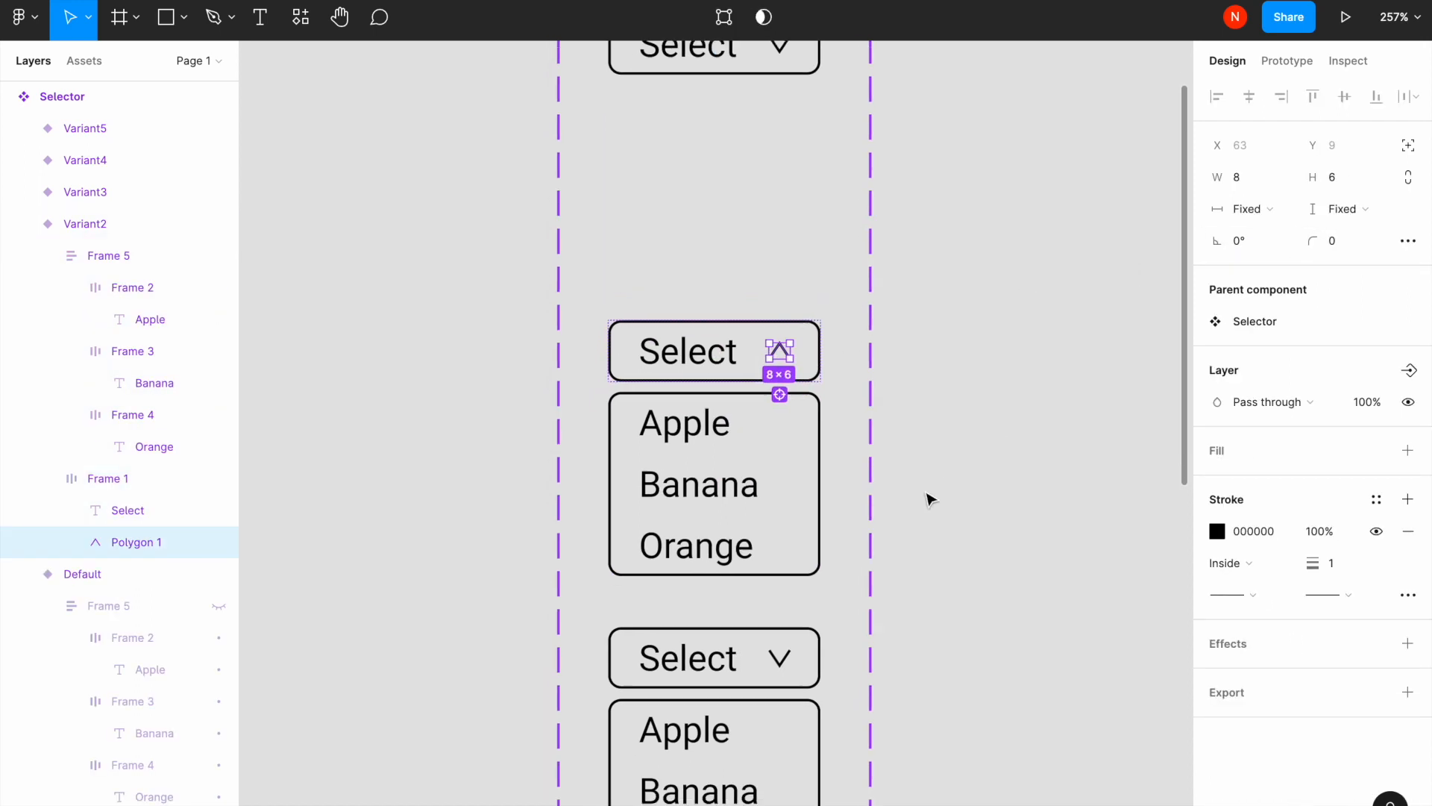
pyautogui.click(804, 616)
pyautogui.doubleClick(803, 617)
pyautogui.doubleClick(802, 617)
pyautogui.press('Escape')
pyautogui.click(1258, 237)
pyautogui.write('0')
pyautogui.press('Return')
# Set the rotation of the chevron in Variant4 to 0° so it points up.
pyautogui.scroll(-3, 892, 413)
pyautogui.click(862, 664)
pyautogui.doubleClick(860, 661)
pyautogui.click(1250, 243)
pyautogui.press('Return')
# Set the rotation of the chevron in Variant5 to 0° so it points up.
pyautogui.scroll(-5, 969, 372)
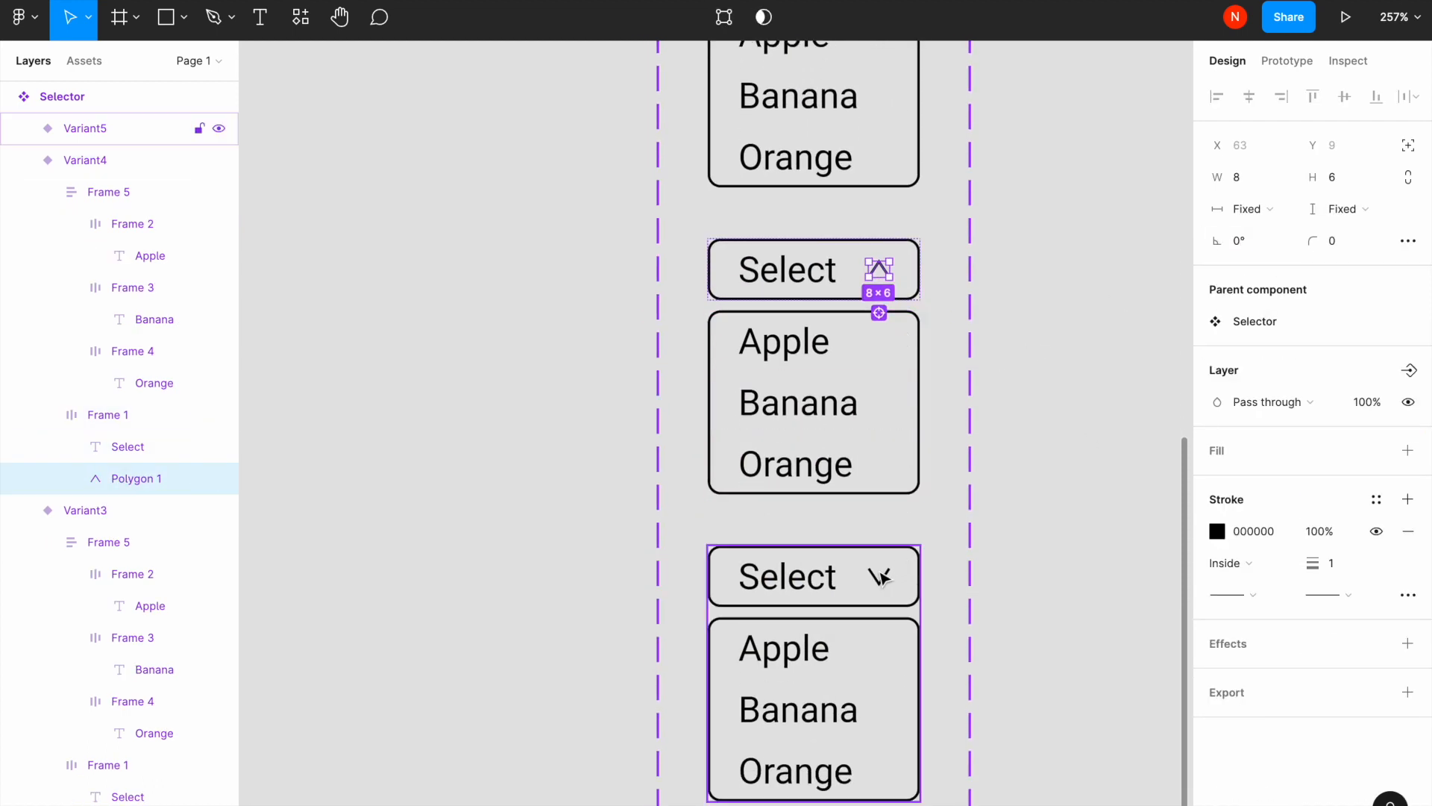
pyautogui.click(882, 579)
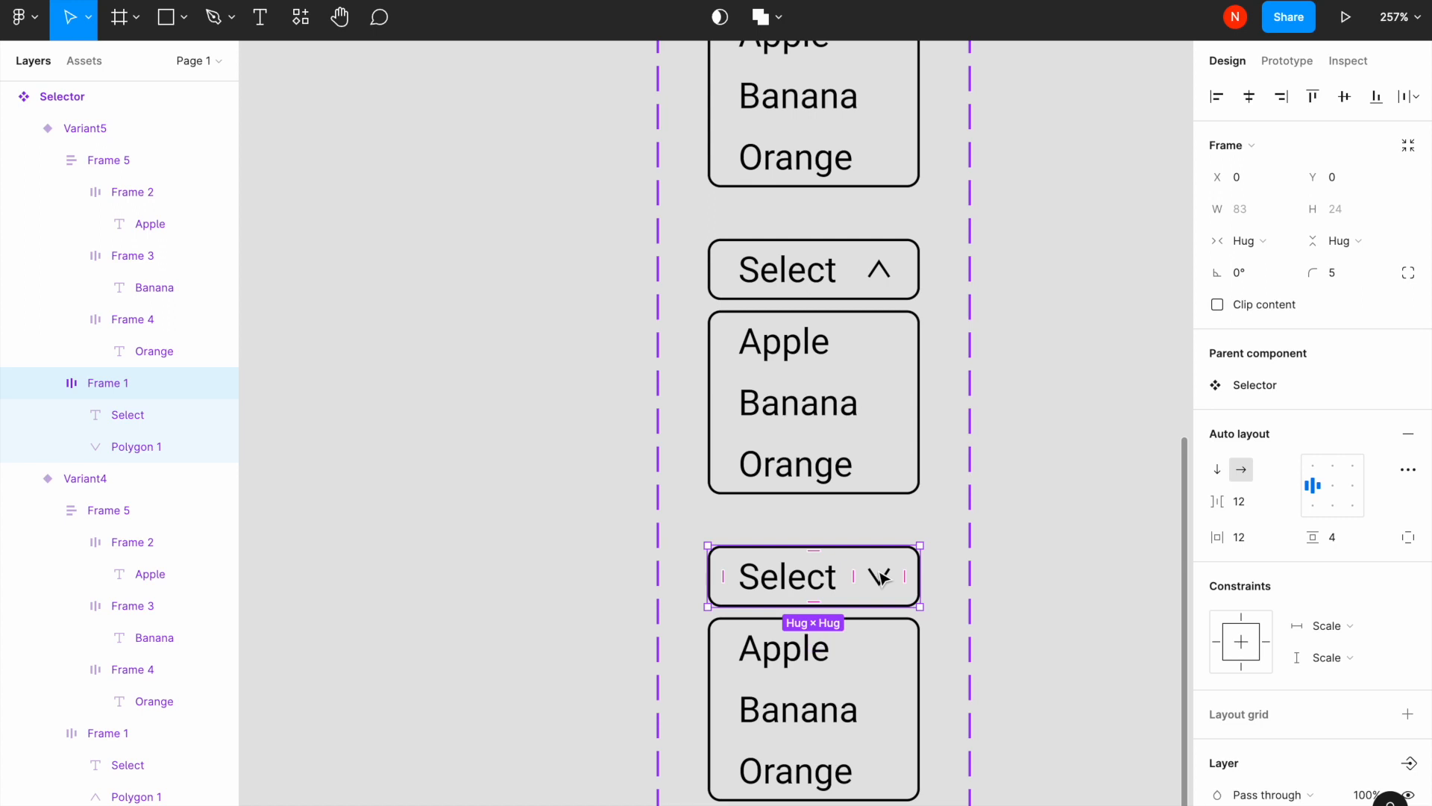
pyautogui.click(1050, 587)
pyautogui.doubleClick(880, 577)
pyautogui.click(1247, 240)
pyautogui.write('0')
pyautogui.press('Return')
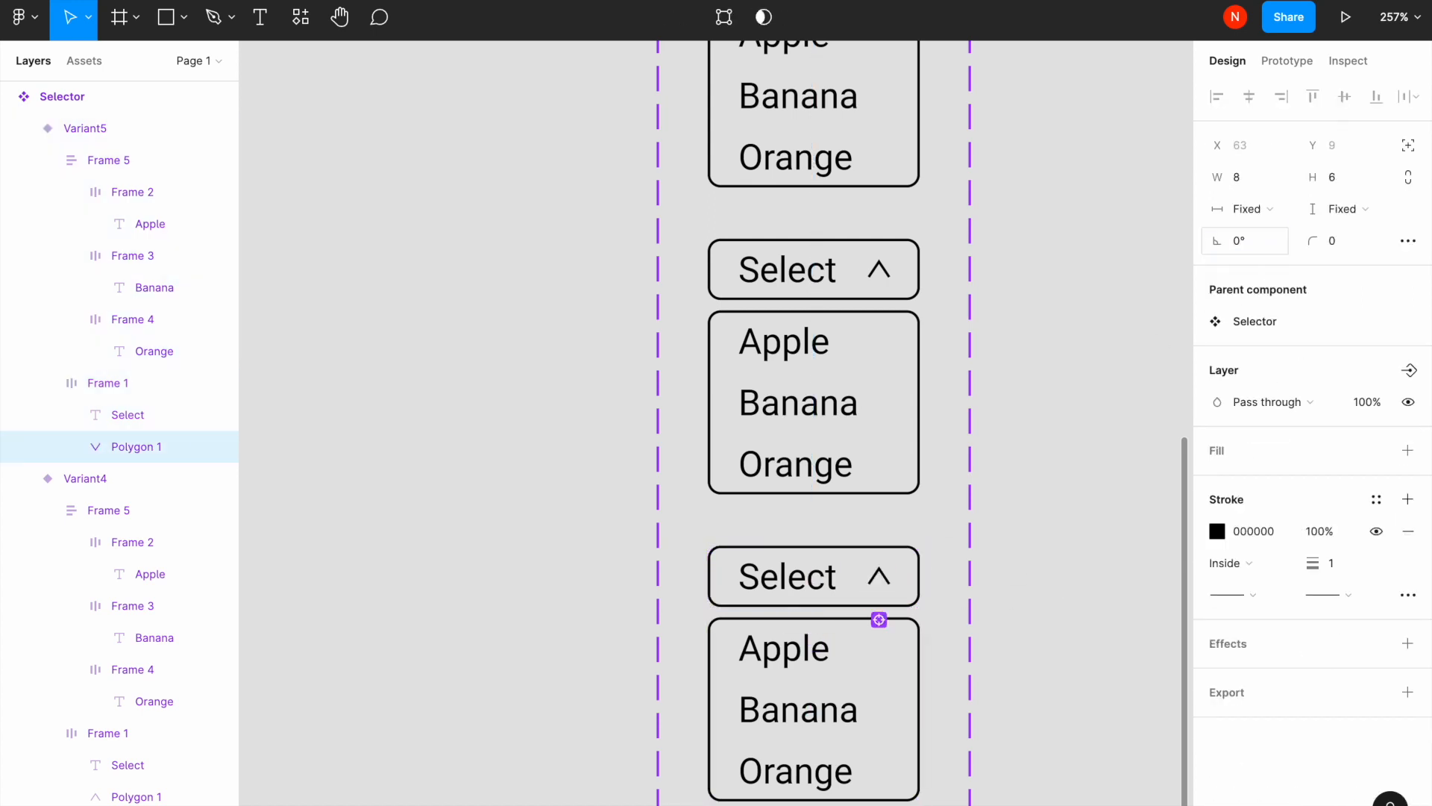
# Give the Apple option frame in Variant3 a fill of 0057FF at 20% opacity.
pyautogui.keyDown('ctrl'); pyautogui.scroll(-5, 480, 410); pyautogui.keyUp('ctrl')
pyautogui.scroll(4, 473, 438)
pyautogui.keyDown('ctrl'); pyautogui.scroll(2, 534, 426); pyautogui.keyUp('ctrl')
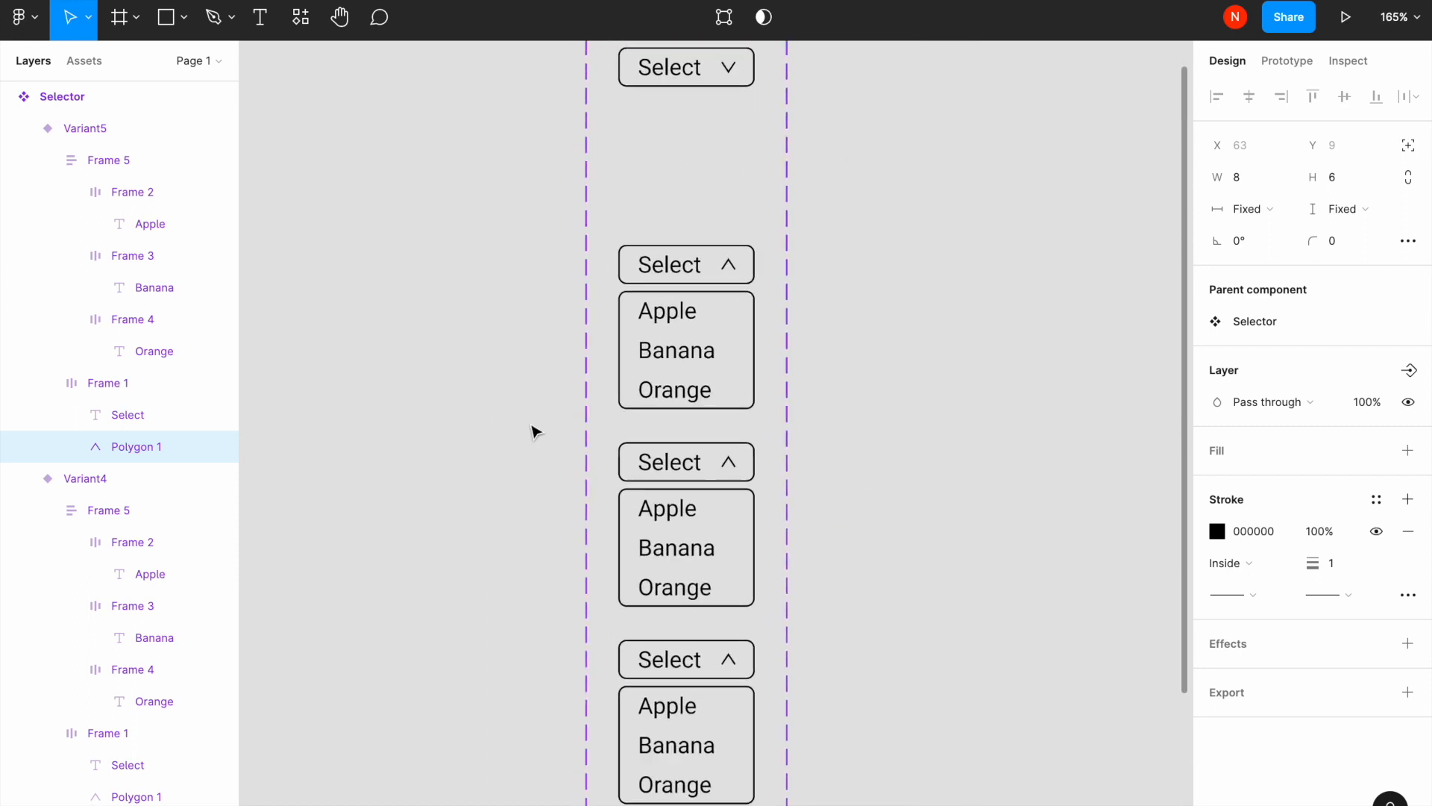
pyautogui.scroll(-1, 674, 451)
pyautogui.click(675, 452)
pyautogui.doubleClick(673, 453)
pyautogui.keyDown('ctrl'); pyautogui.scroll(4, 673, 448); pyautogui.keyUp('ctrl')
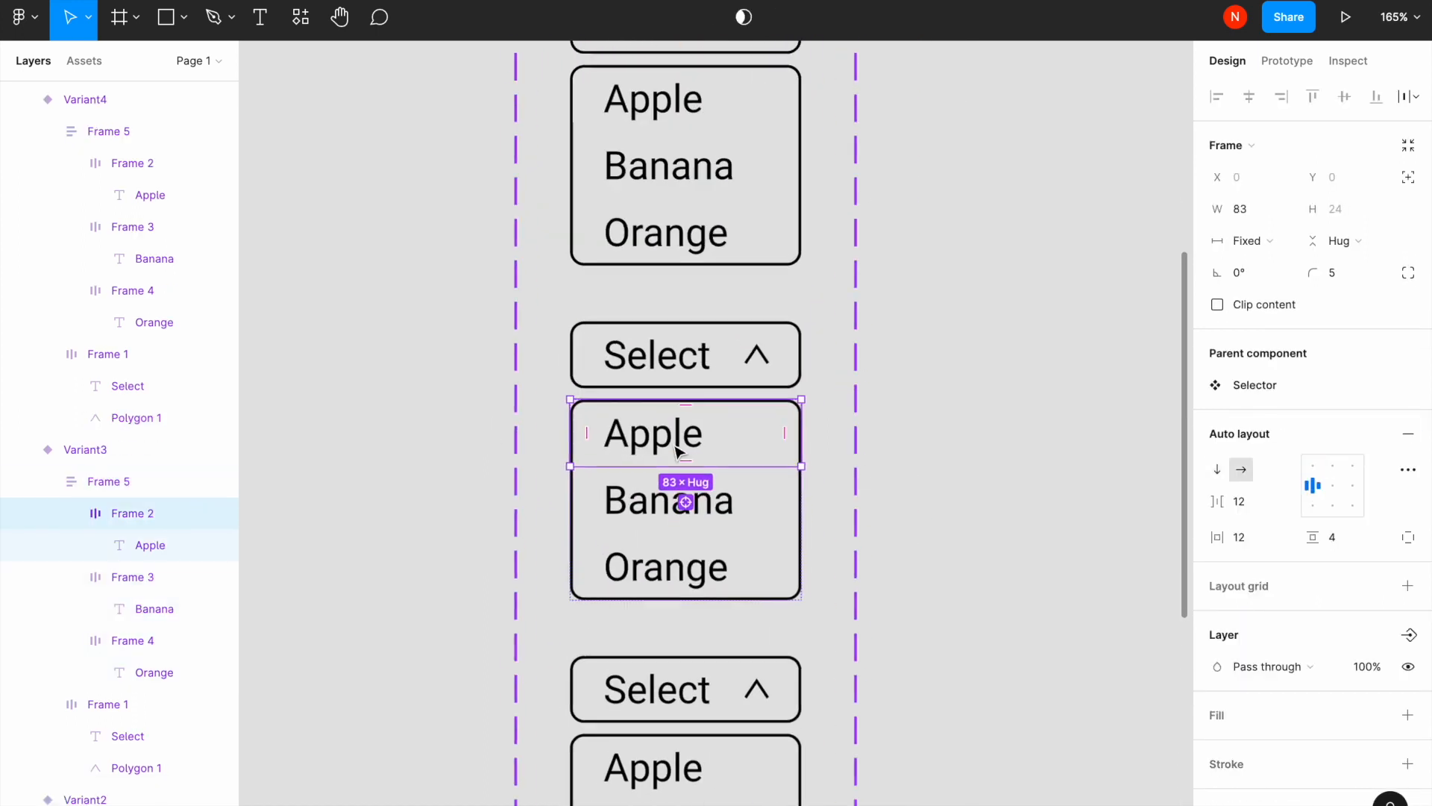
pyautogui.scroll(-3, 1268, 569)
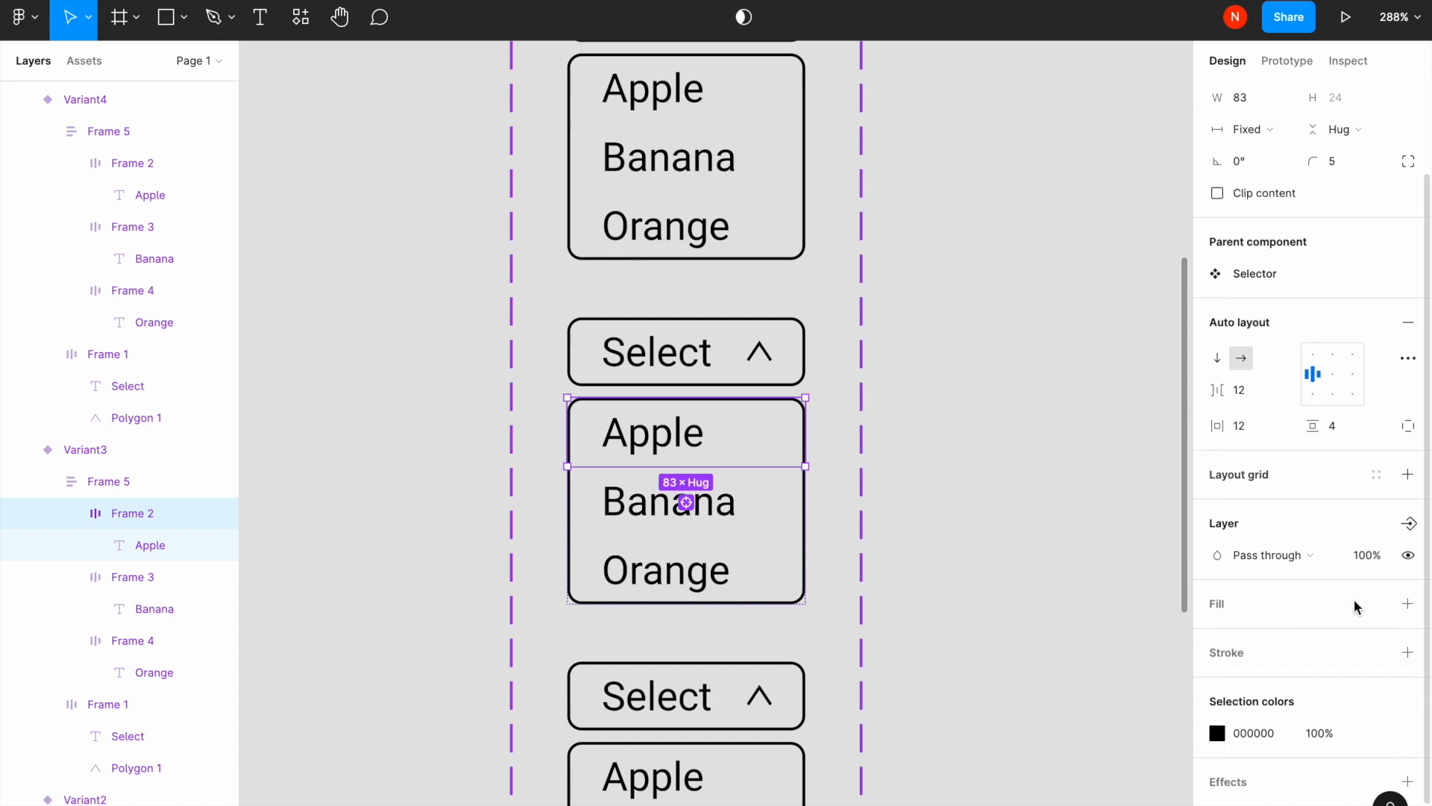
pyautogui.click(1407, 606)
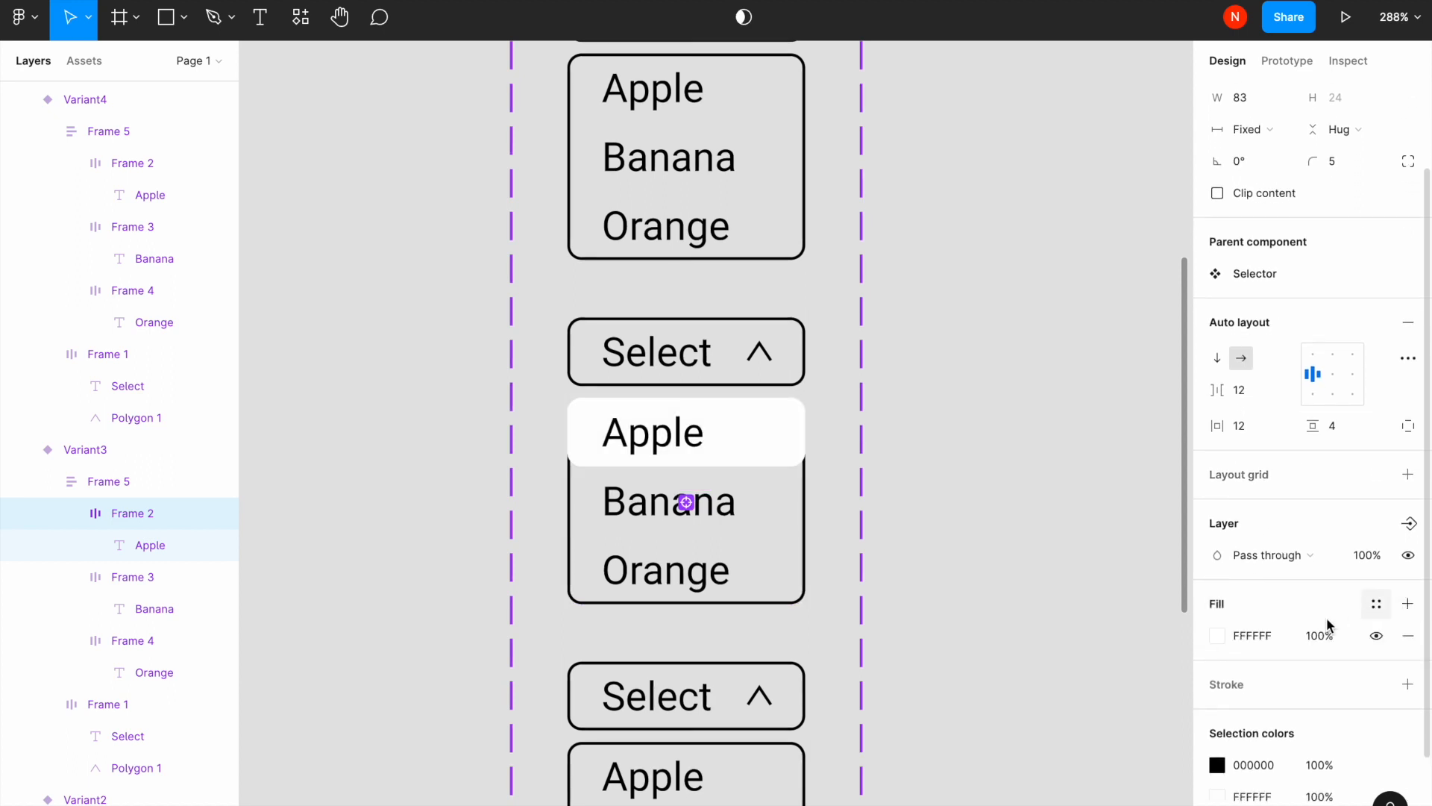
pyautogui.click(1268, 636)
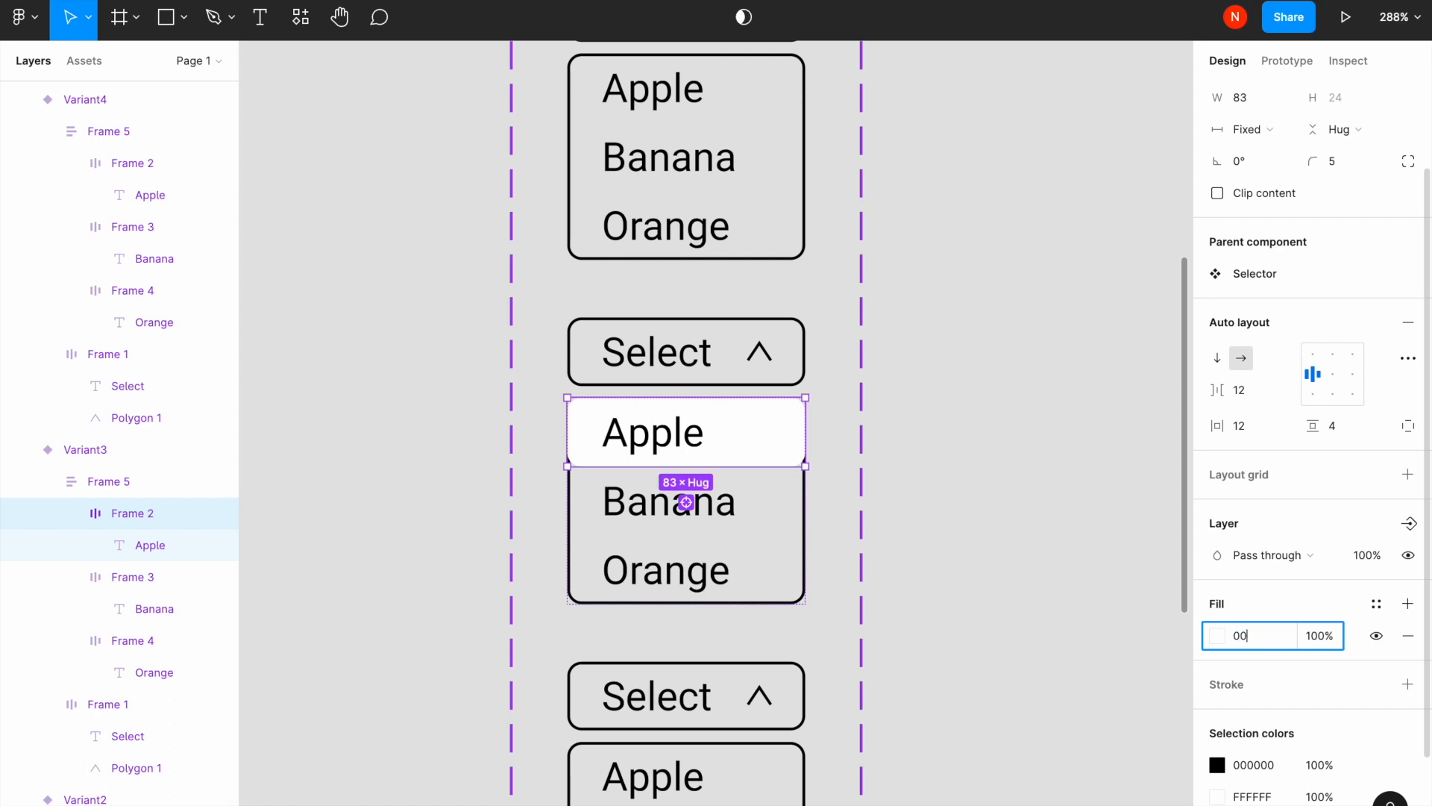
pyautogui.write('0057FF')
pyautogui.click(1314, 647)
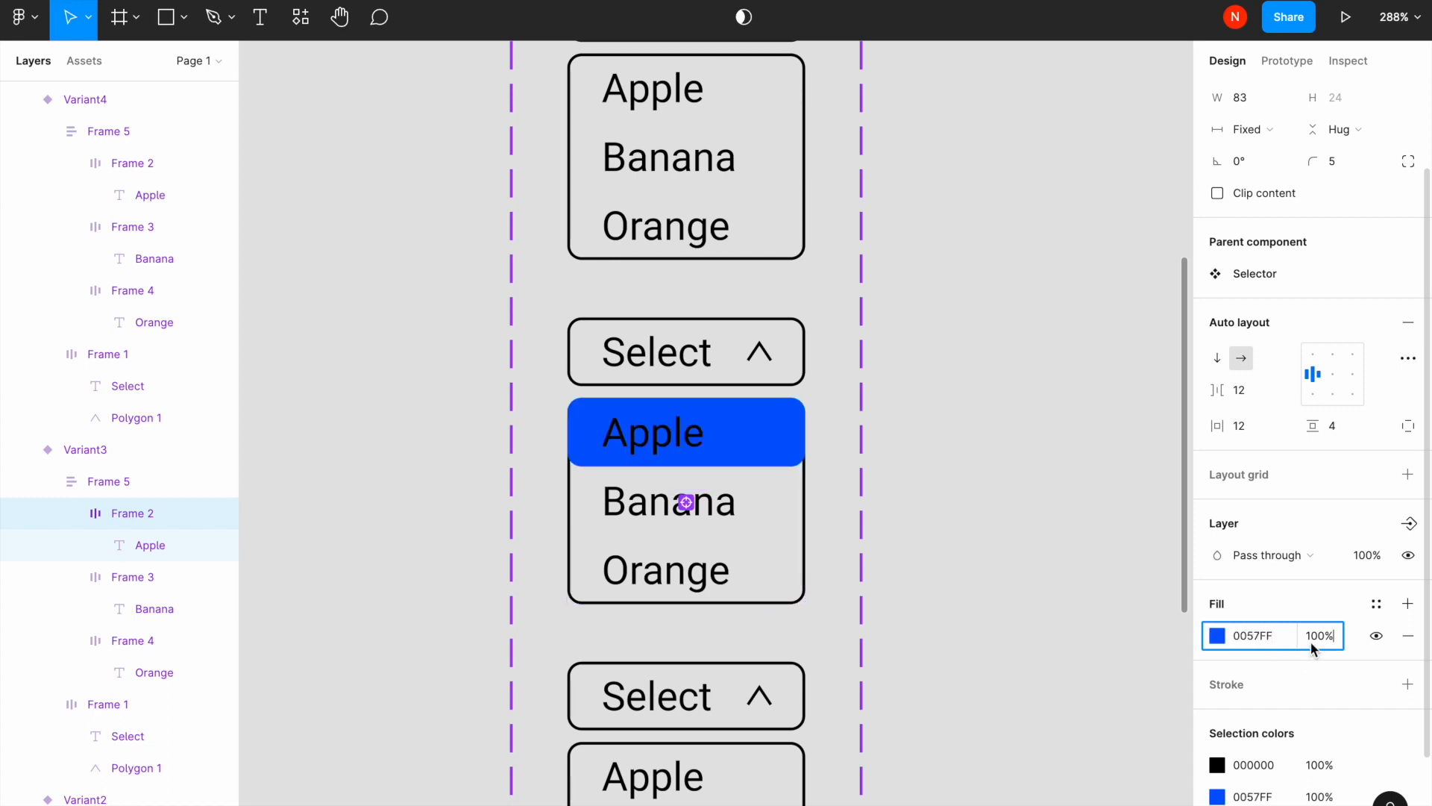
pyautogui.write('20')
pyautogui.press('Return')
pyautogui.click(866, 585)
pyautogui.scroll(-3, 816, 598)
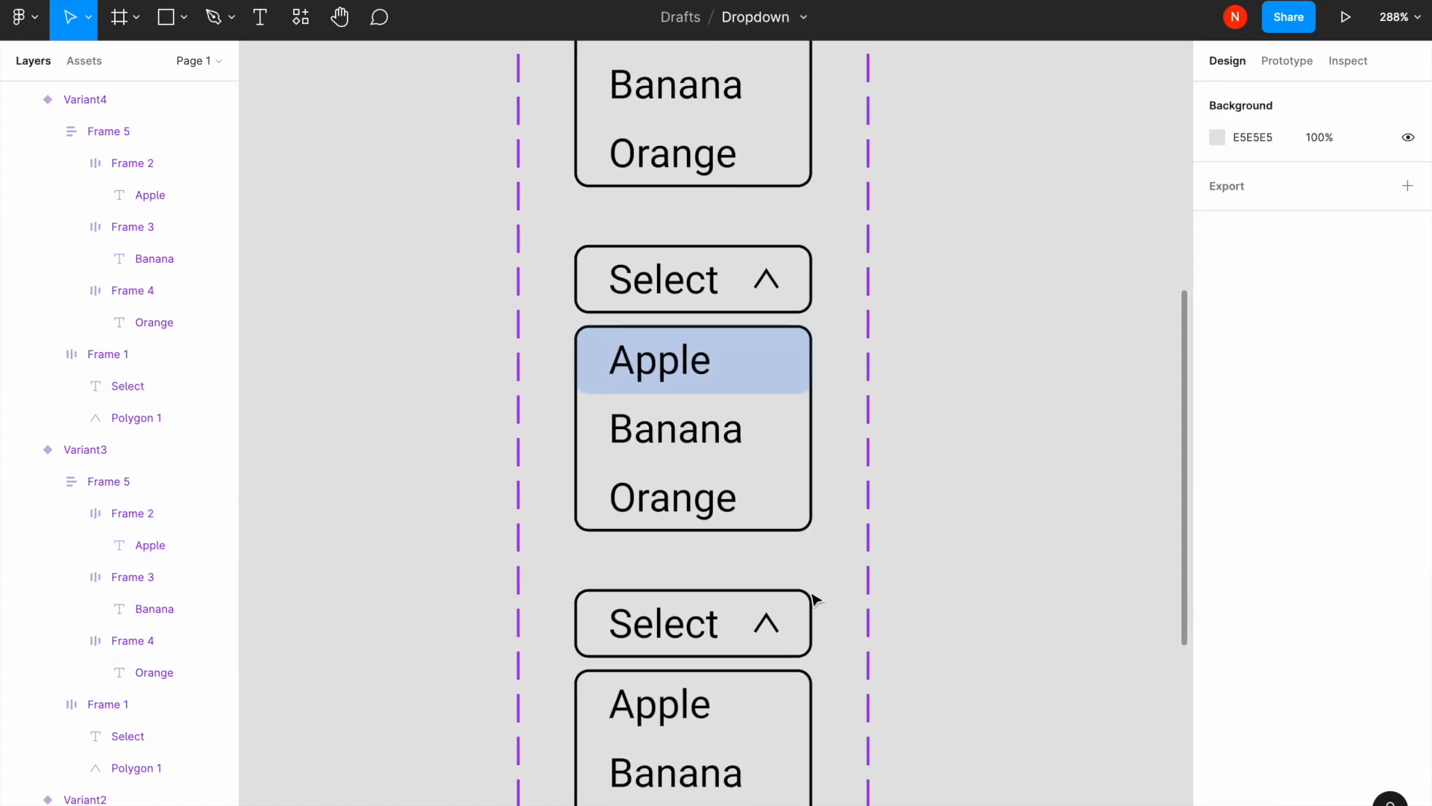
pyautogui.scroll(-1, 723, 630)
pyautogui.doubleClick(739, 672)
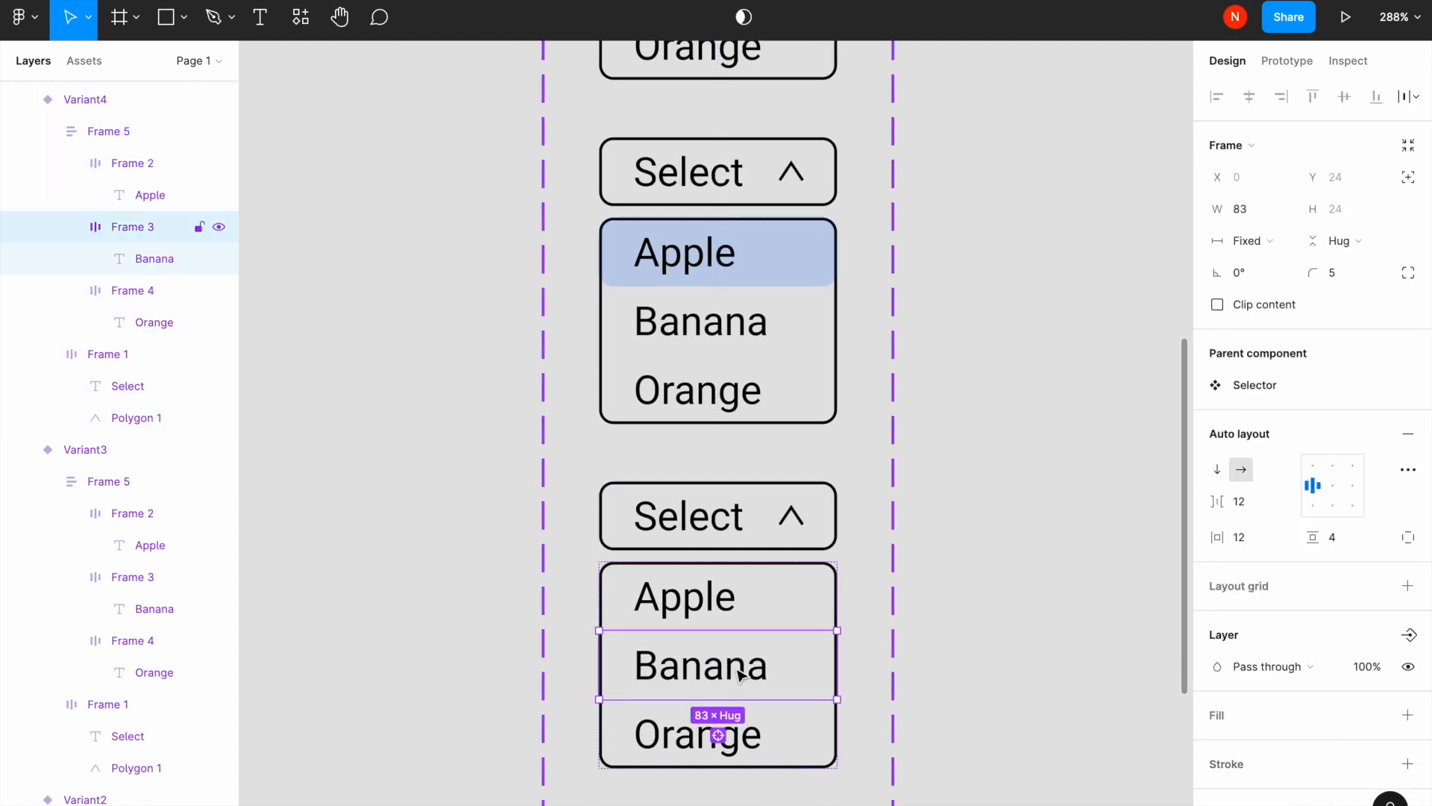
pyautogui.scroll(-2, 739, 671)
pyautogui.scroll(-2, 1272, 588)
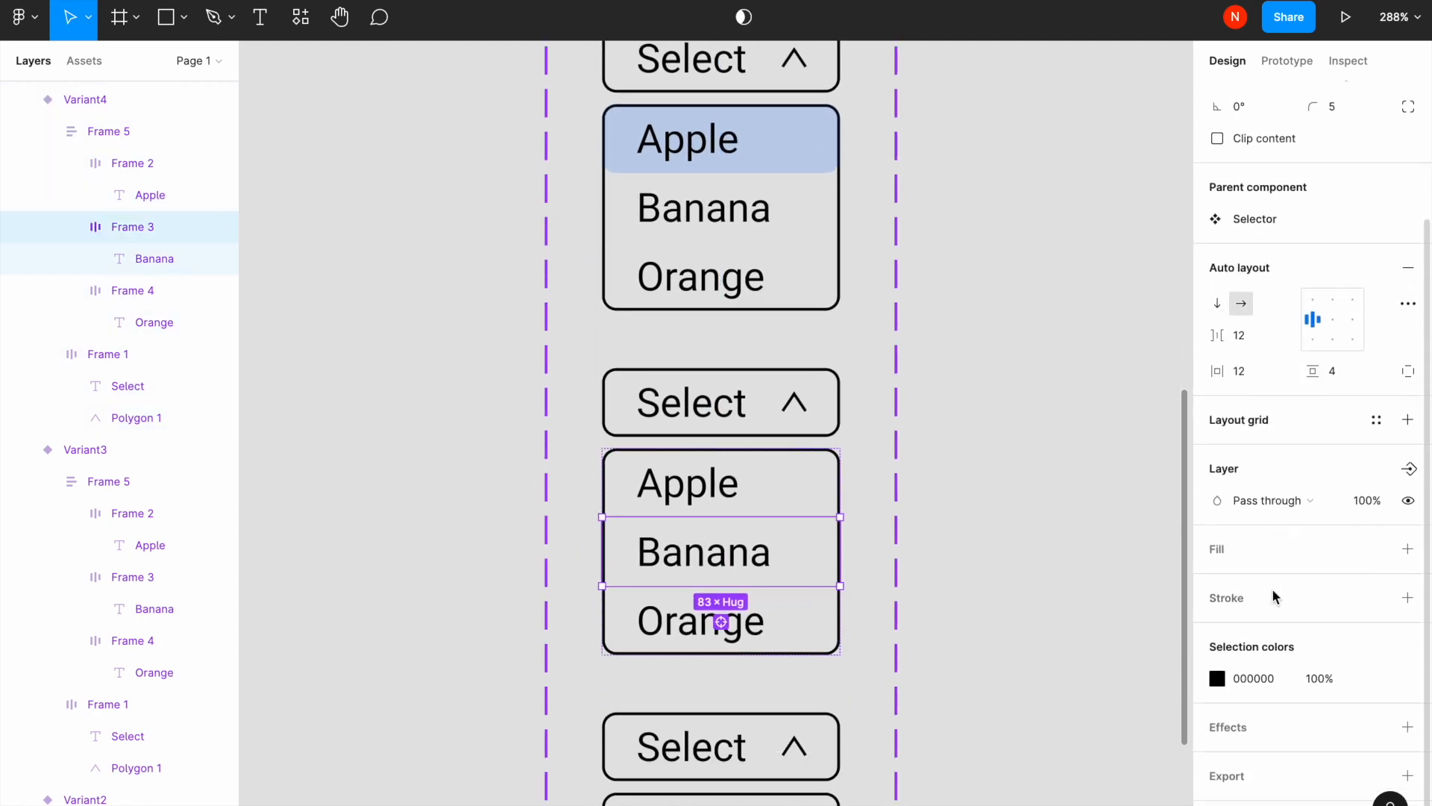
pyautogui.click(1261, 681)
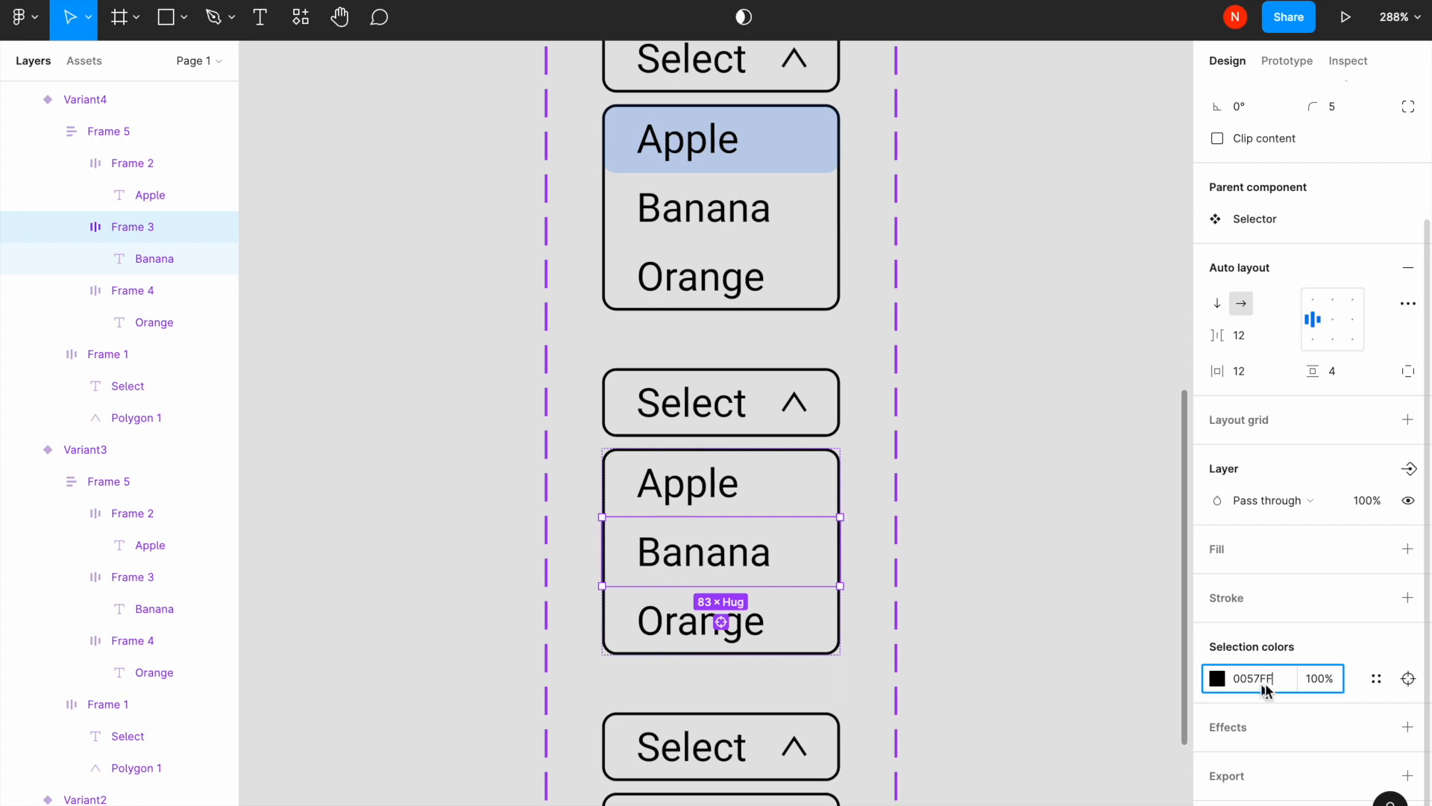
pyautogui.click(1317, 685)
pyautogui.write('20')
pyautogui.press('Return')
pyautogui.press('super+z')
pyautogui.press('super+z')
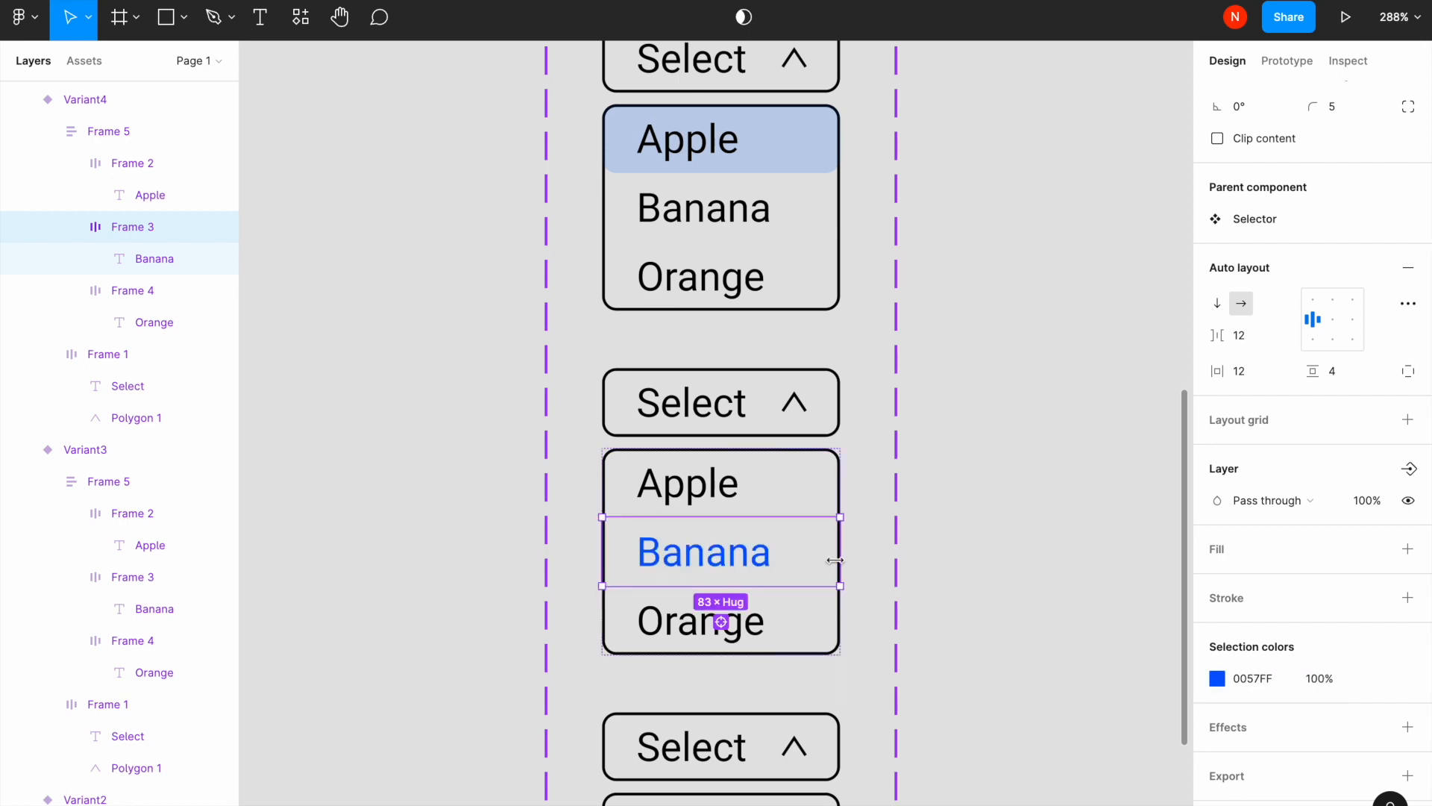
pyautogui.click(916, 549)
# Give the Banana option frame in Variant4 a fill of 0057FF at 15% opacity.
pyautogui.click(768, 549)
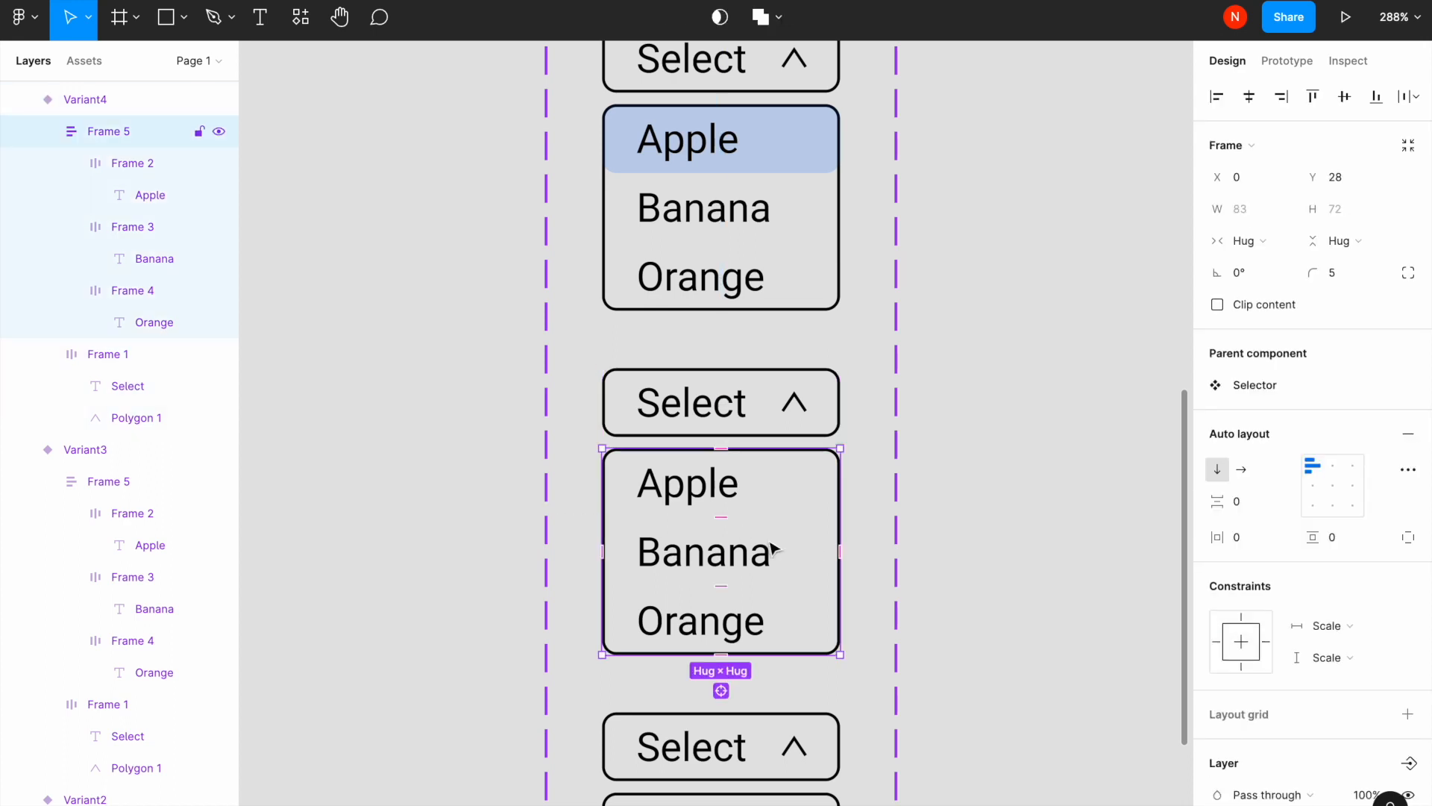
pyautogui.click(767, 550)
pyautogui.click(1407, 571)
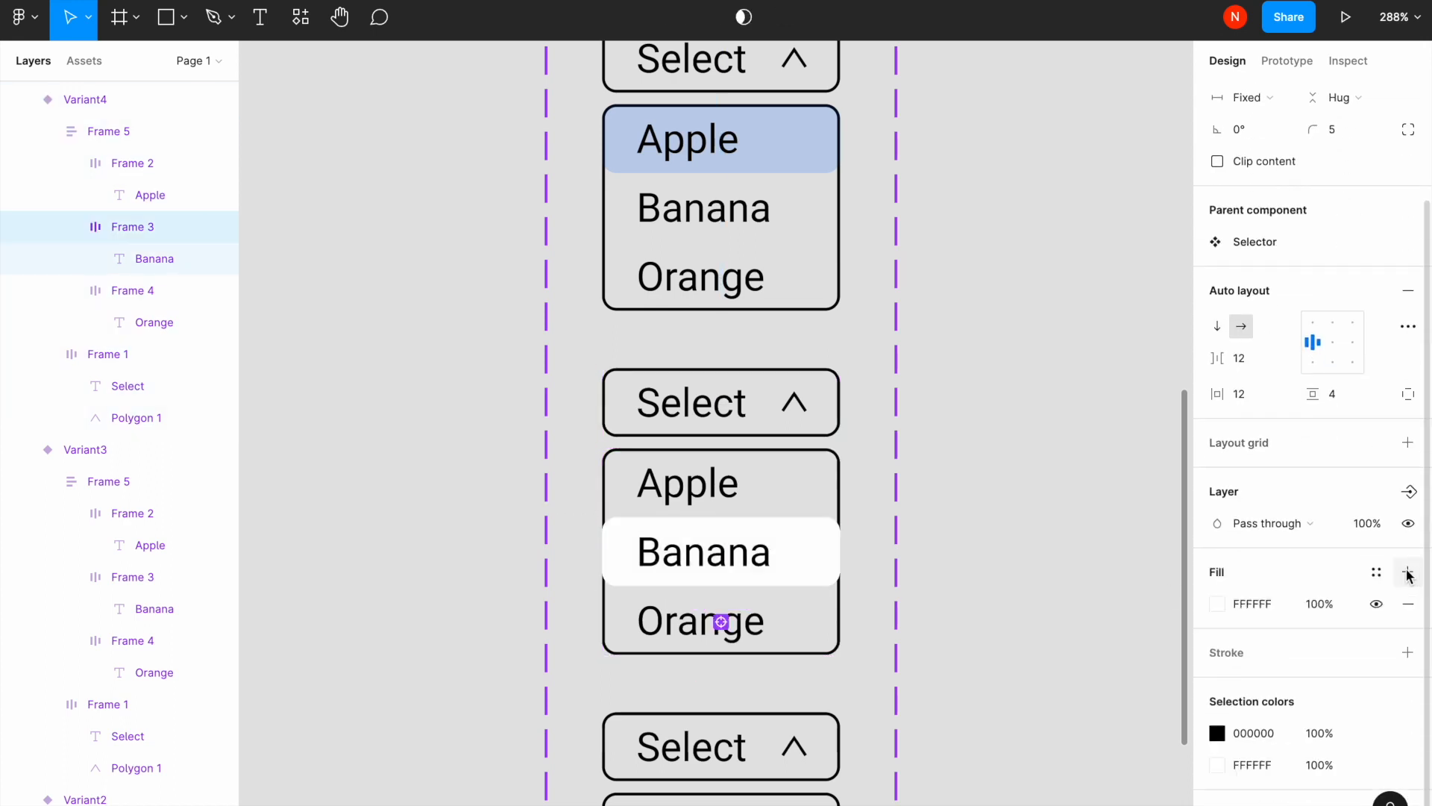
pyautogui.click(1251, 608)
pyautogui.write('0057')
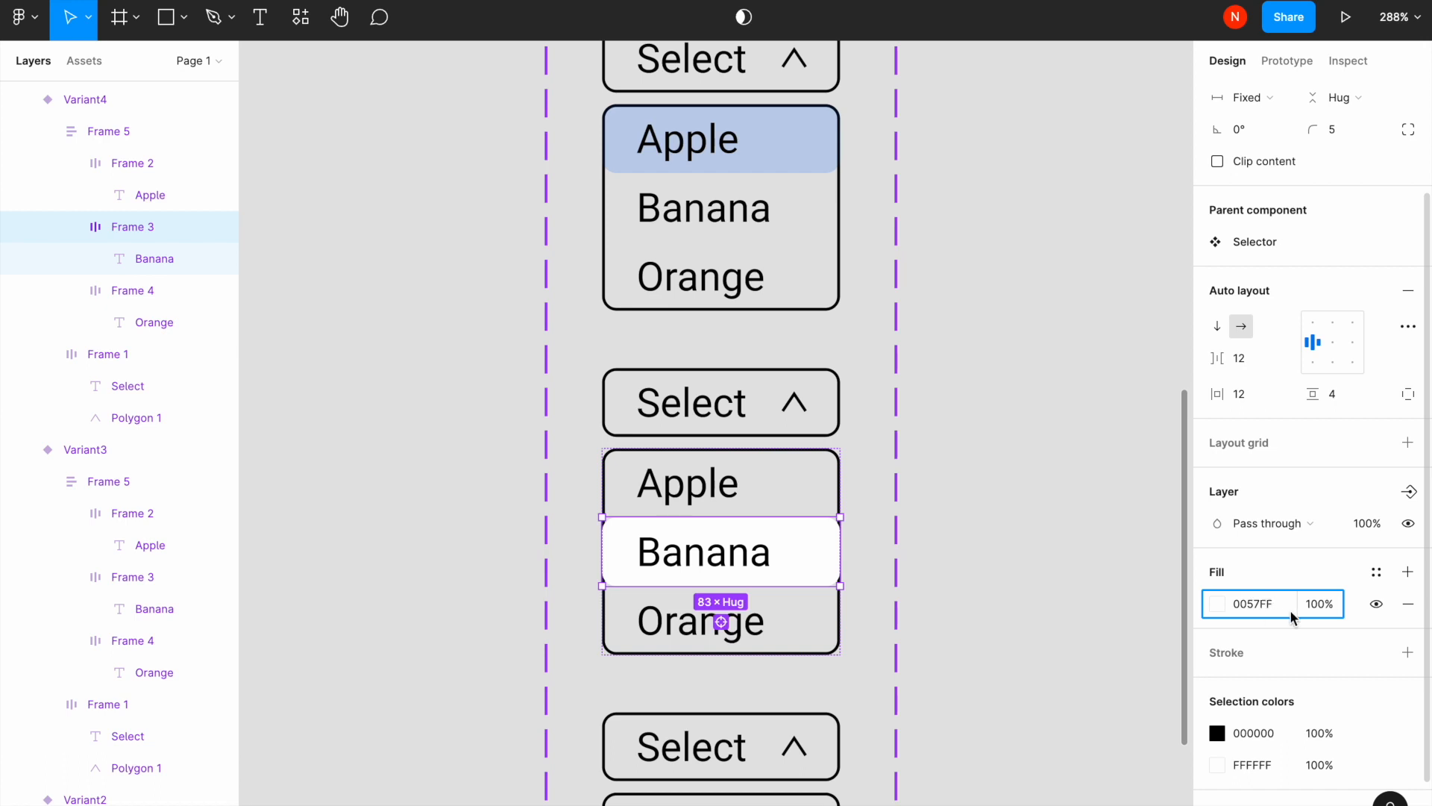
pyautogui.write('FF')
pyautogui.click(1339, 605)
pyautogui.press('Return')
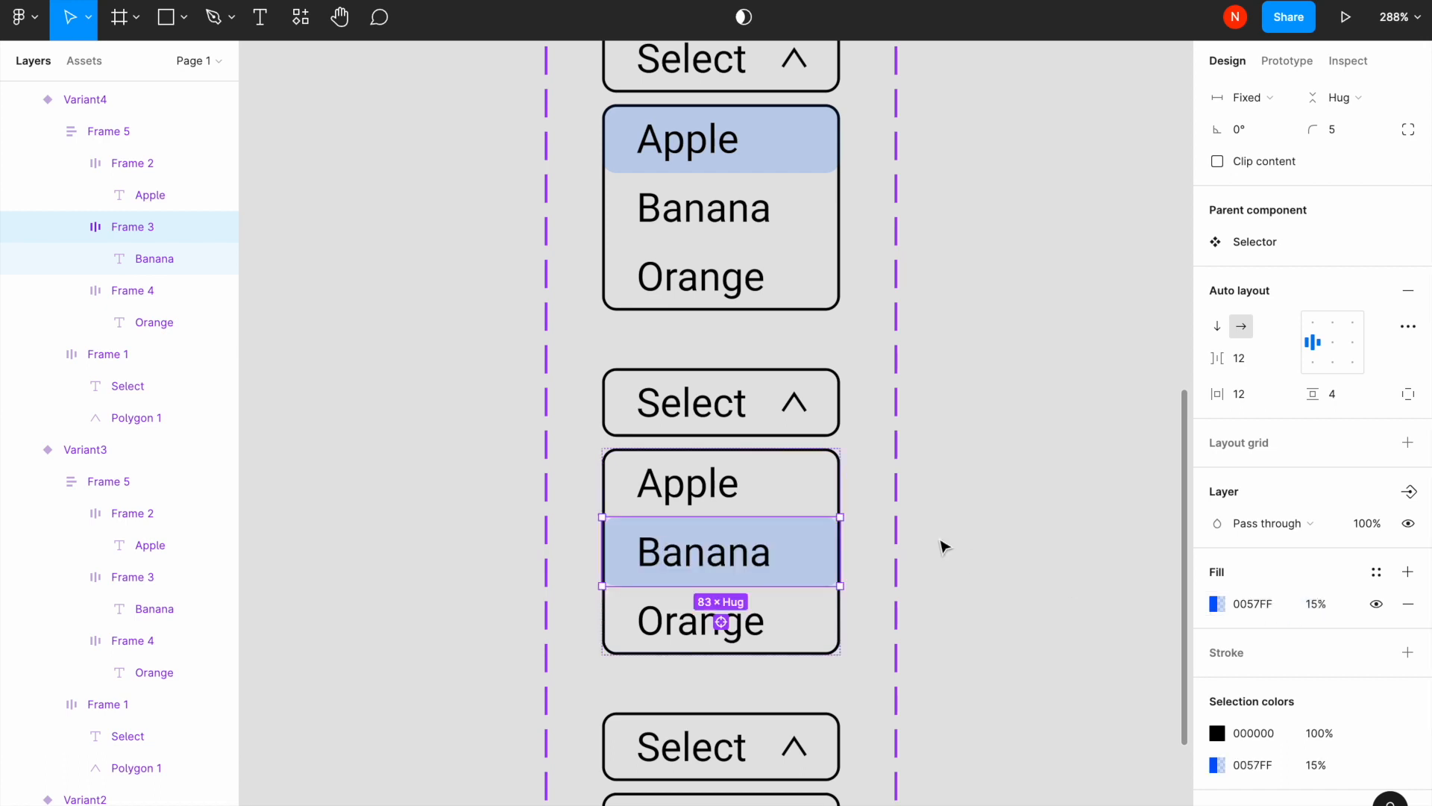
pyautogui.click(943, 543)
# Give the Orange option frame in Variant5 a fill of 0057FF at 15% opacity.
pyautogui.scroll(-4, 942, 543)
pyautogui.scroll(-2, 942, 543)
pyautogui.keyDown('ctrl'); pyautogui.click(864, 602); pyautogui.keyUp('ctrl')
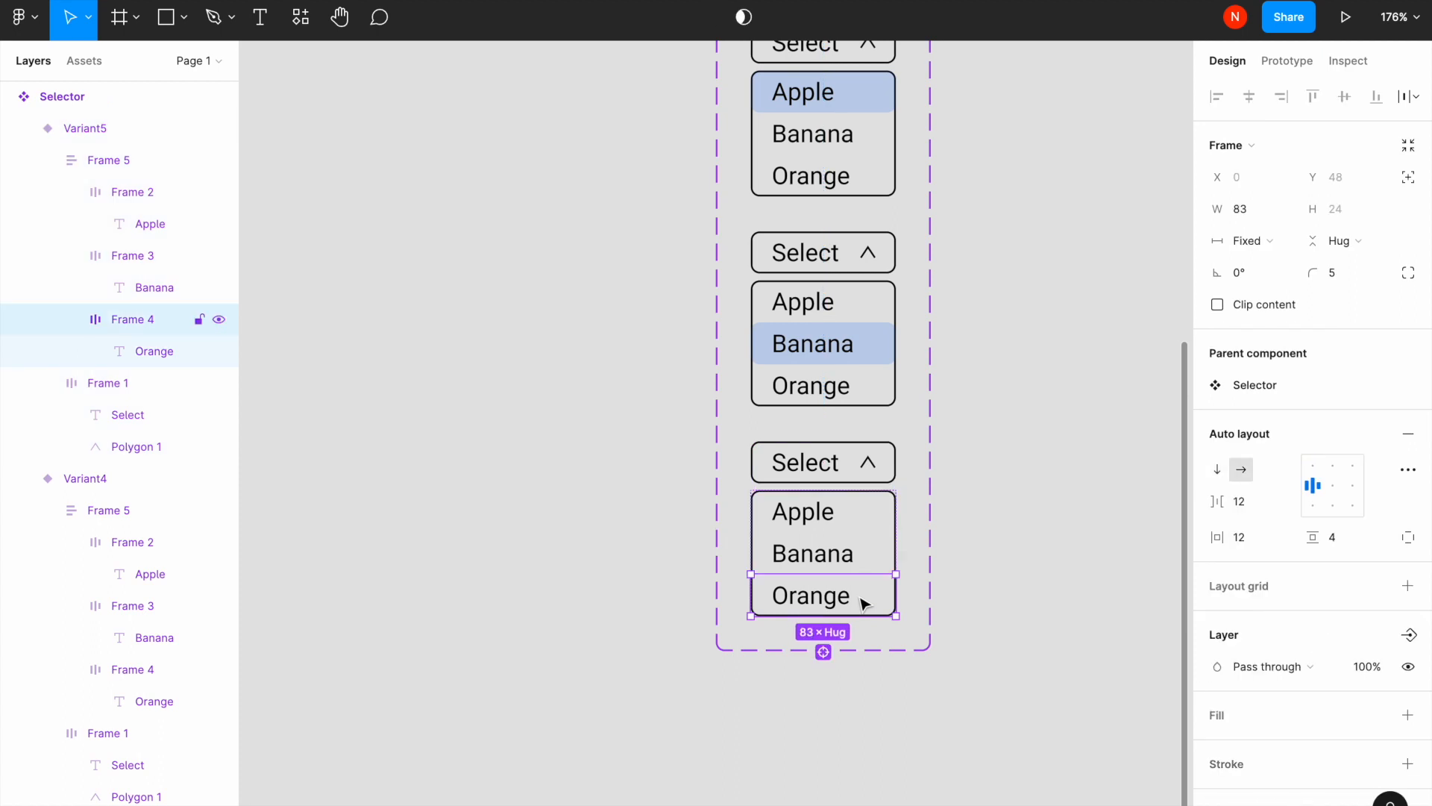
pyautogui.scroll(-2, 1287, 597)
pyautogui.click(1407, 604)
pyautogui.click(1278, 639)
pyautogui.write('0057FF')
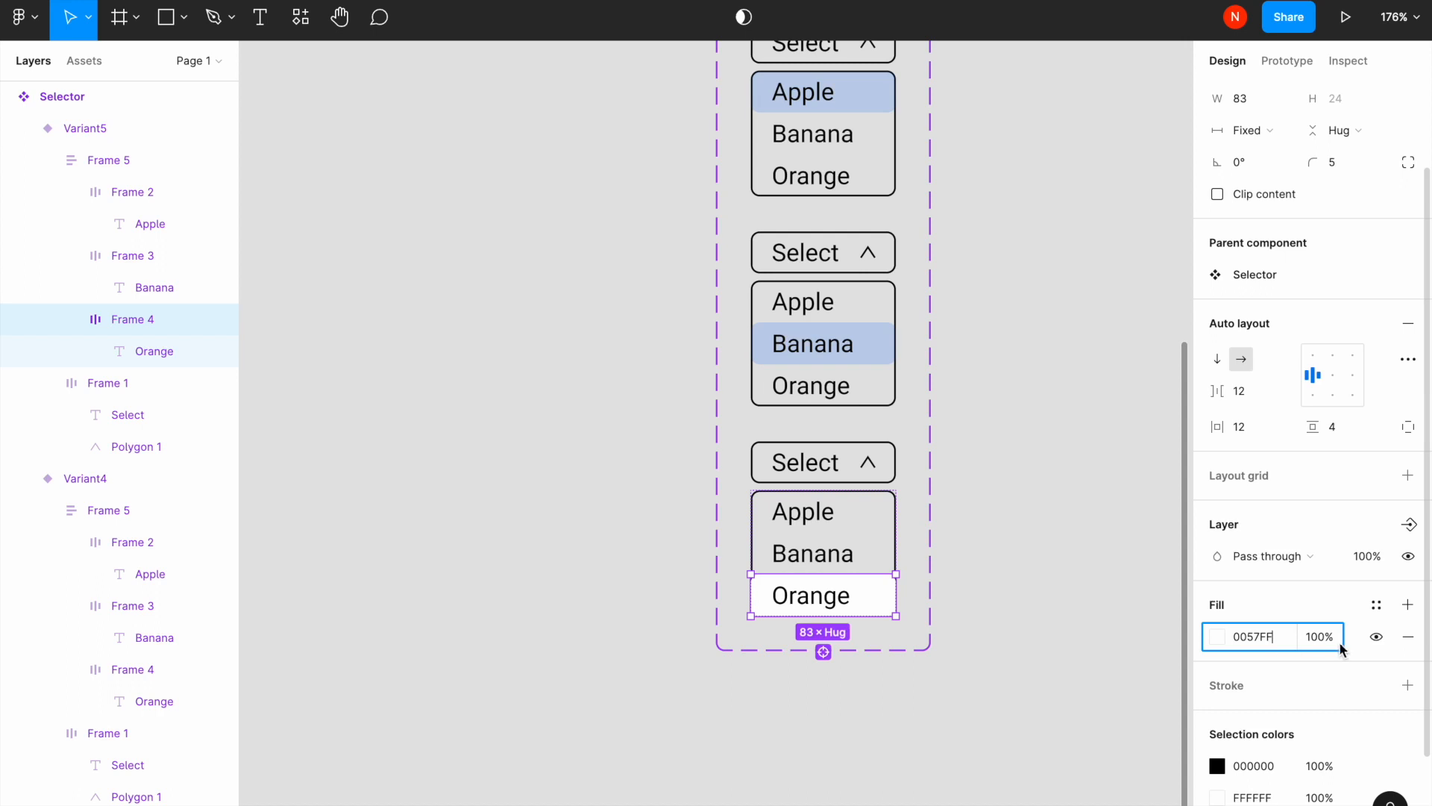
pyautogui.click(1323, 639)
pyautogui.write('15')
pyautogui.press('Return')
pyautogui.click(569, 415)
# Add an On click interaction from the Default variant's Select header to Variant2, using Smart animate.
pyautogui.scroll(-3, 569, 416)
pyautogui.scroll(5, 569, 416)
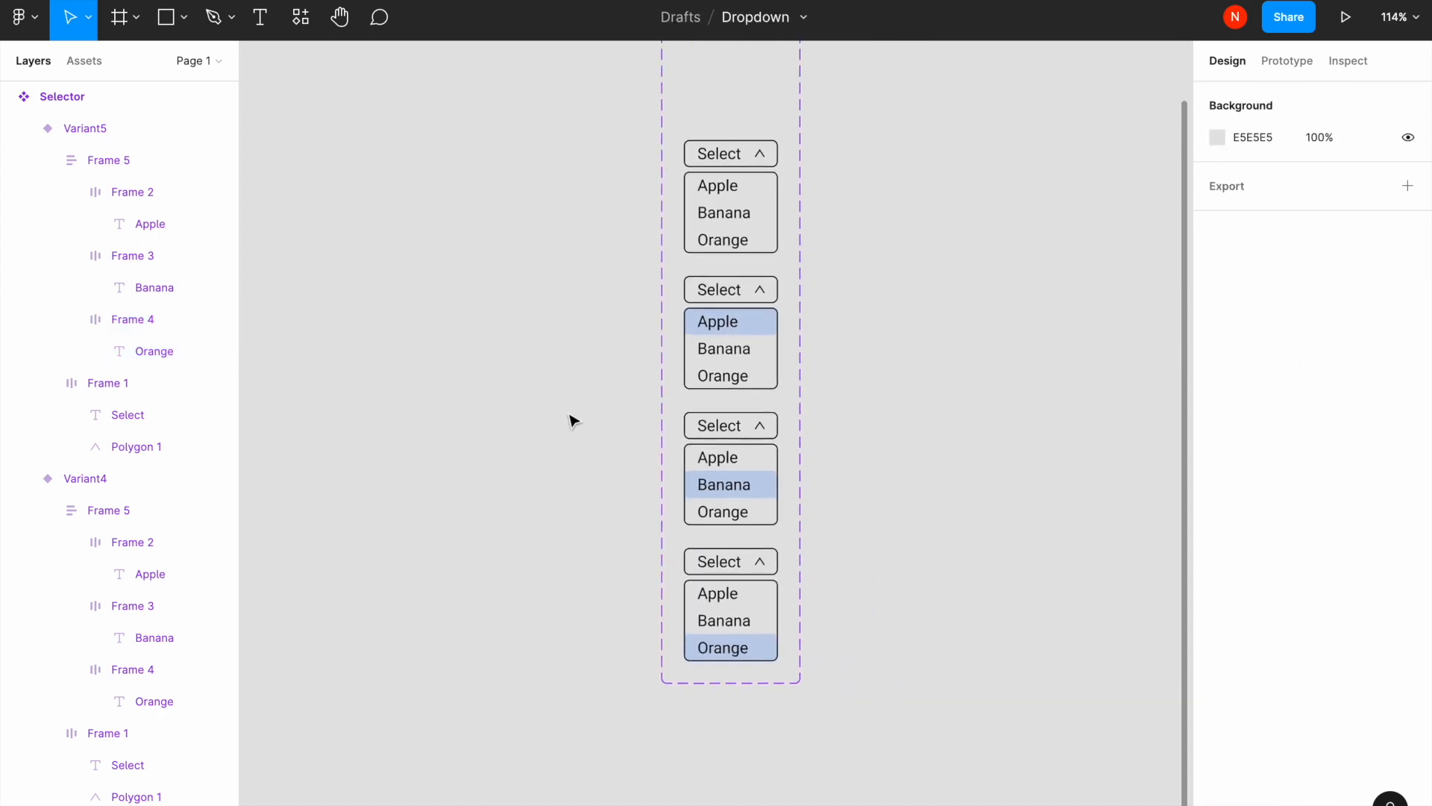
pyautogui.scroll(-1, 569, 415)
pyautogui.click(1272, 63)
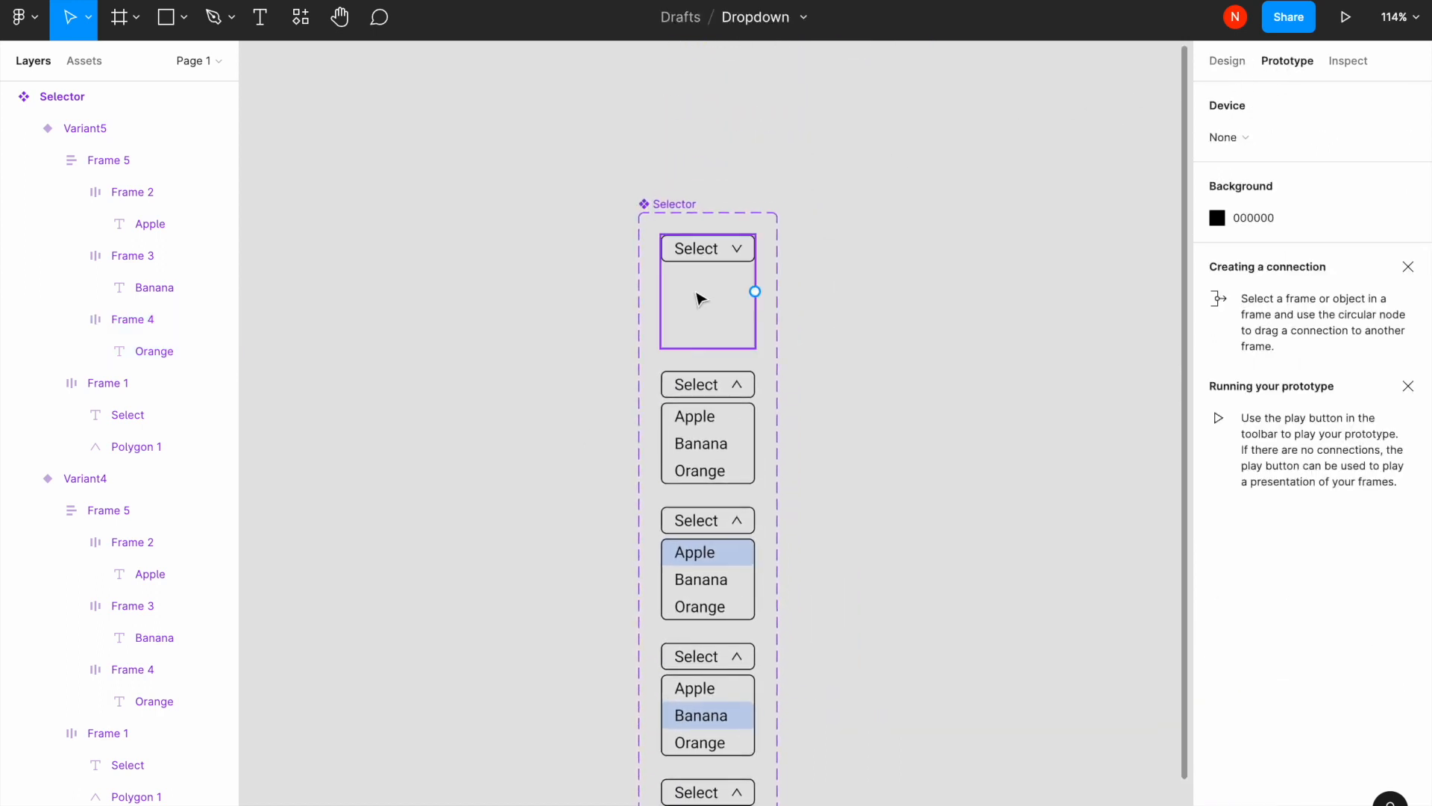
pyautogui.scroll(5, 708, 290)
pyautogui.click(783, 217)
pyautogui.click(791, 215)
pyautogui.moveTo(819, 208); pyautogui.dragTo(752, 567)
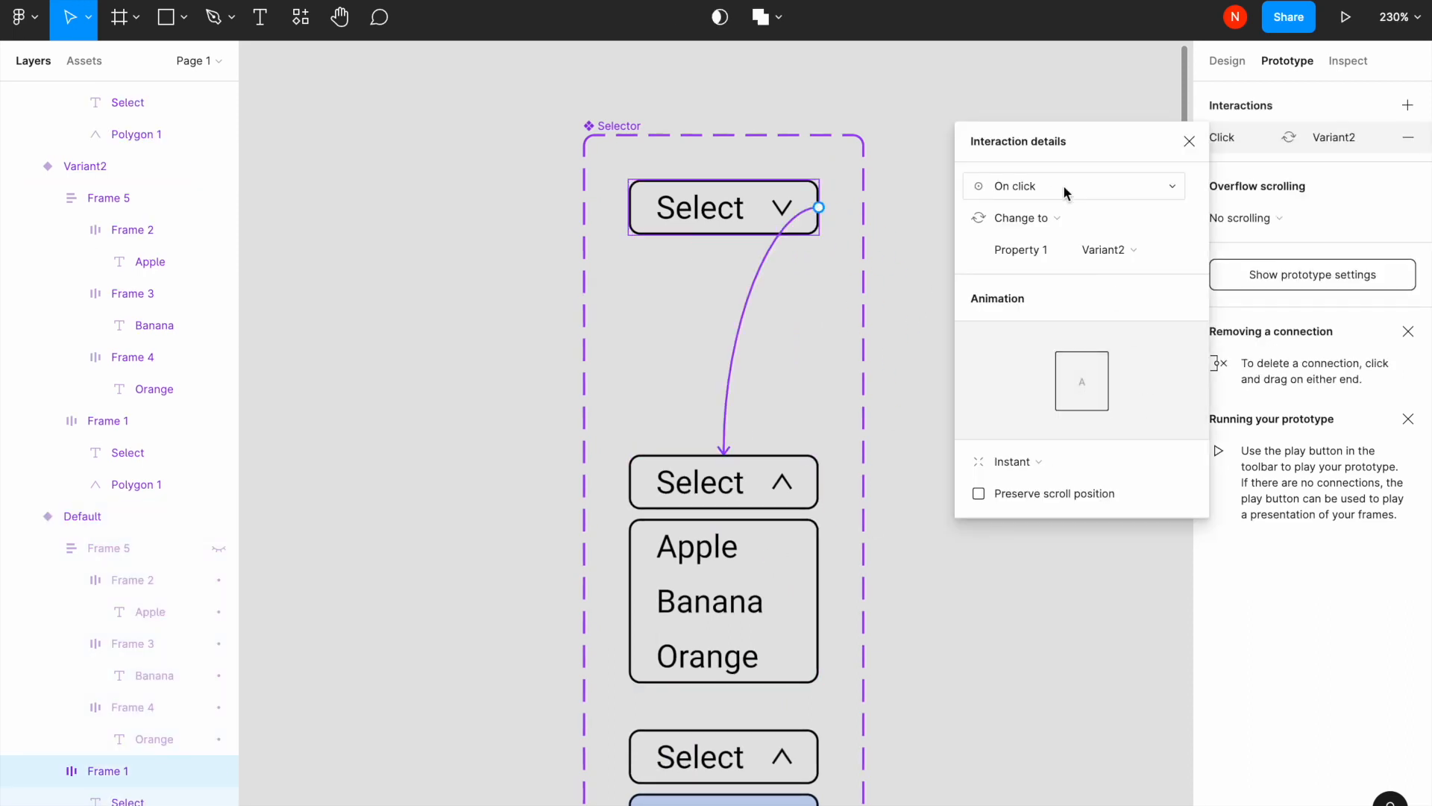
pyautogui.click(1028, 461)
pyautogui.click(1045, 506)
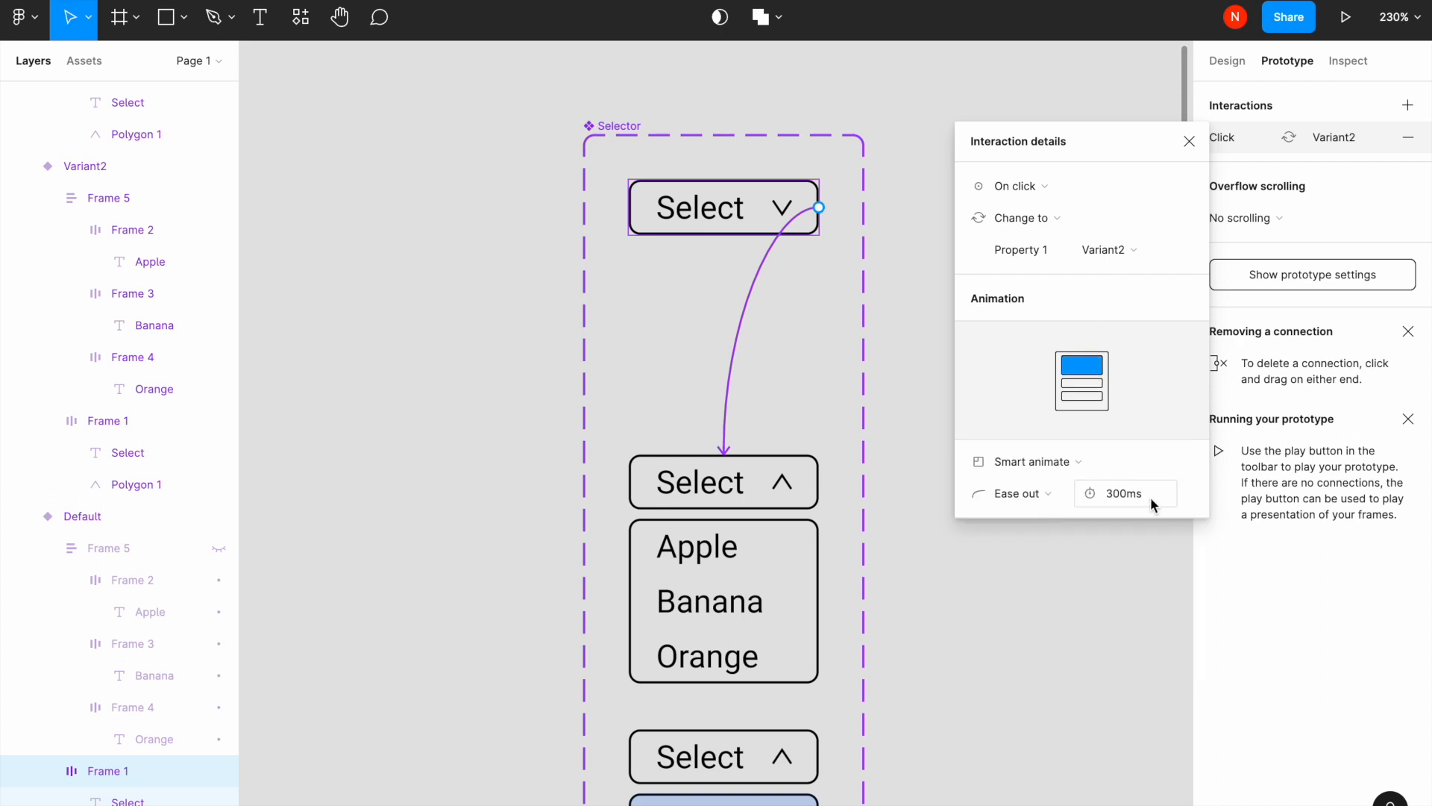
pyautogui.click(916, 657)
# Link the Apple option in Variant2 to Variant3 with a While hovering interaction.
pyautogui.scroll(-5, 915, 656)
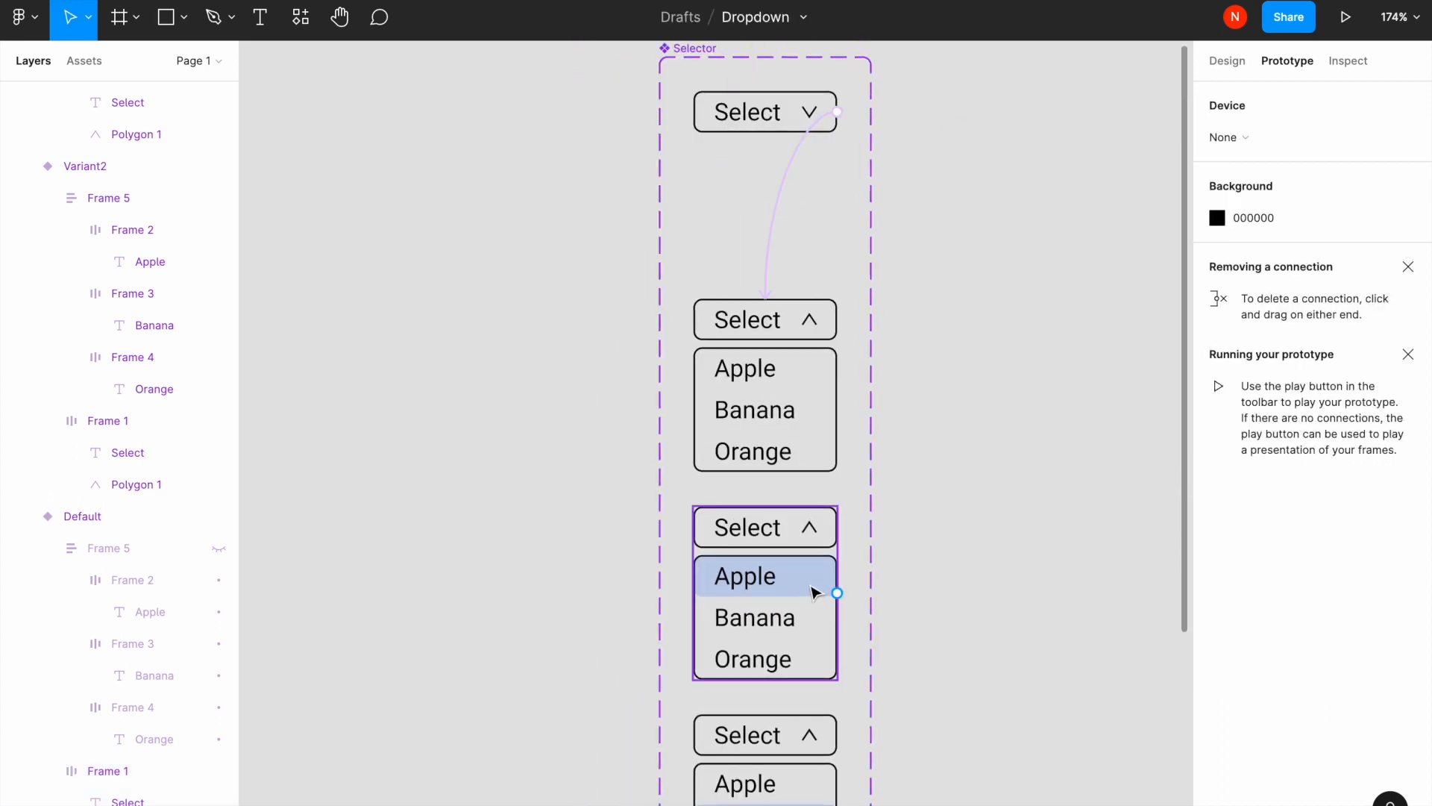
pyautogui.scroll(-1, 813, 591)
pyautogui.click(801, 545)
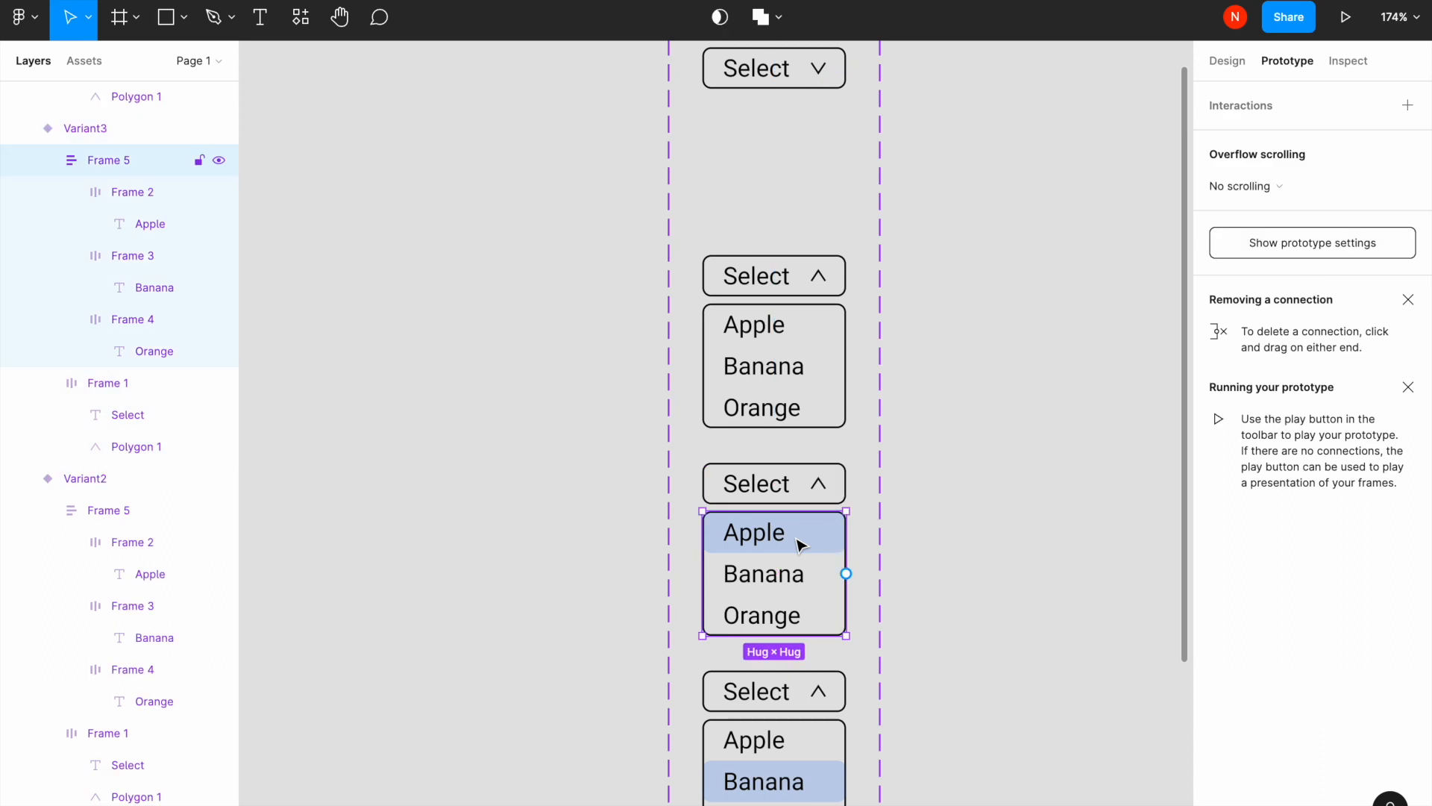
pyautogui.click(801, 544)
pyautogui.scroll(-3, 828, 447)
pyautogui.click(824, 216)
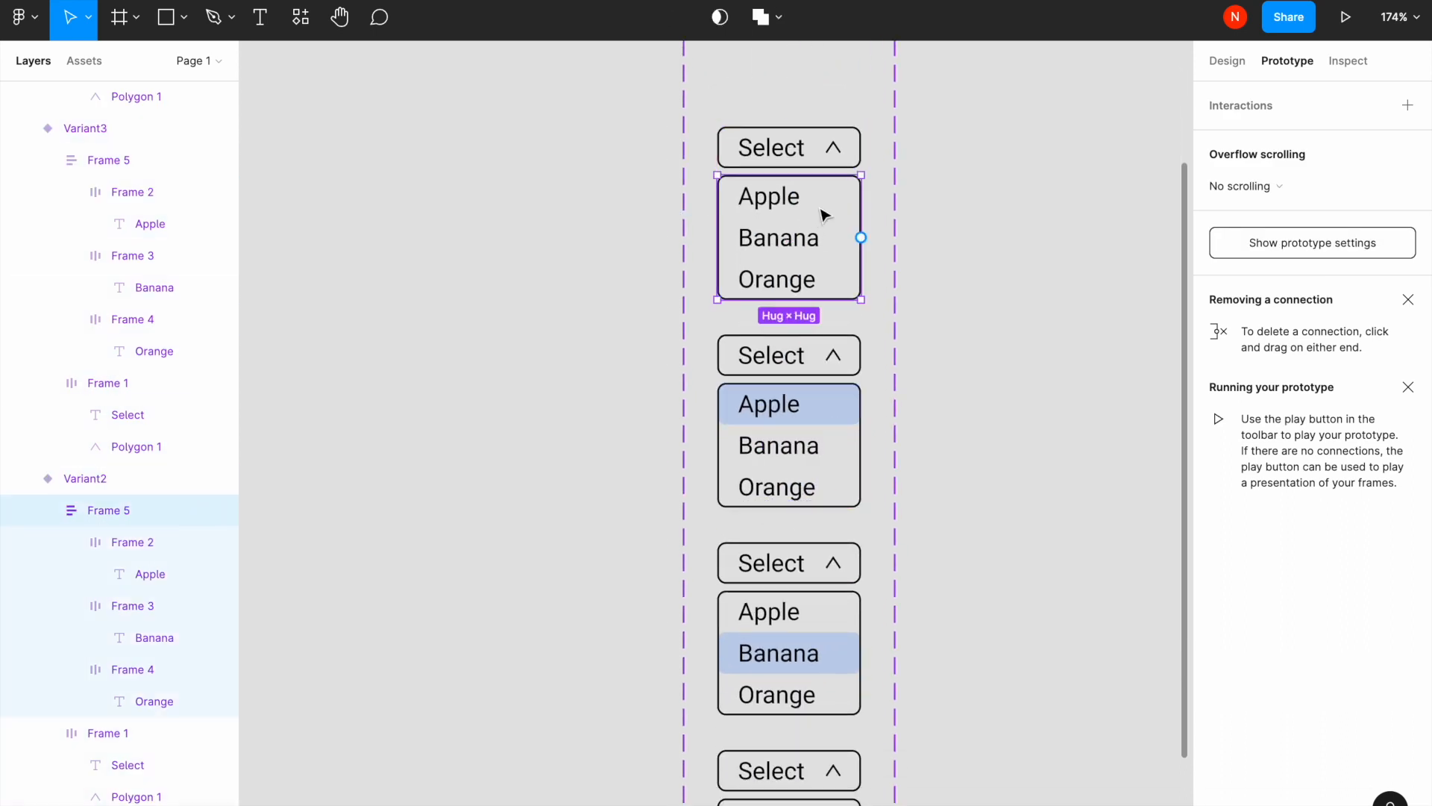
pyautogui.doubleClick(824, 215)
pyautogui.moveTo(861, 196); pyautogui.dragTo(848, 425)
pyautogui.click(1066, 190)
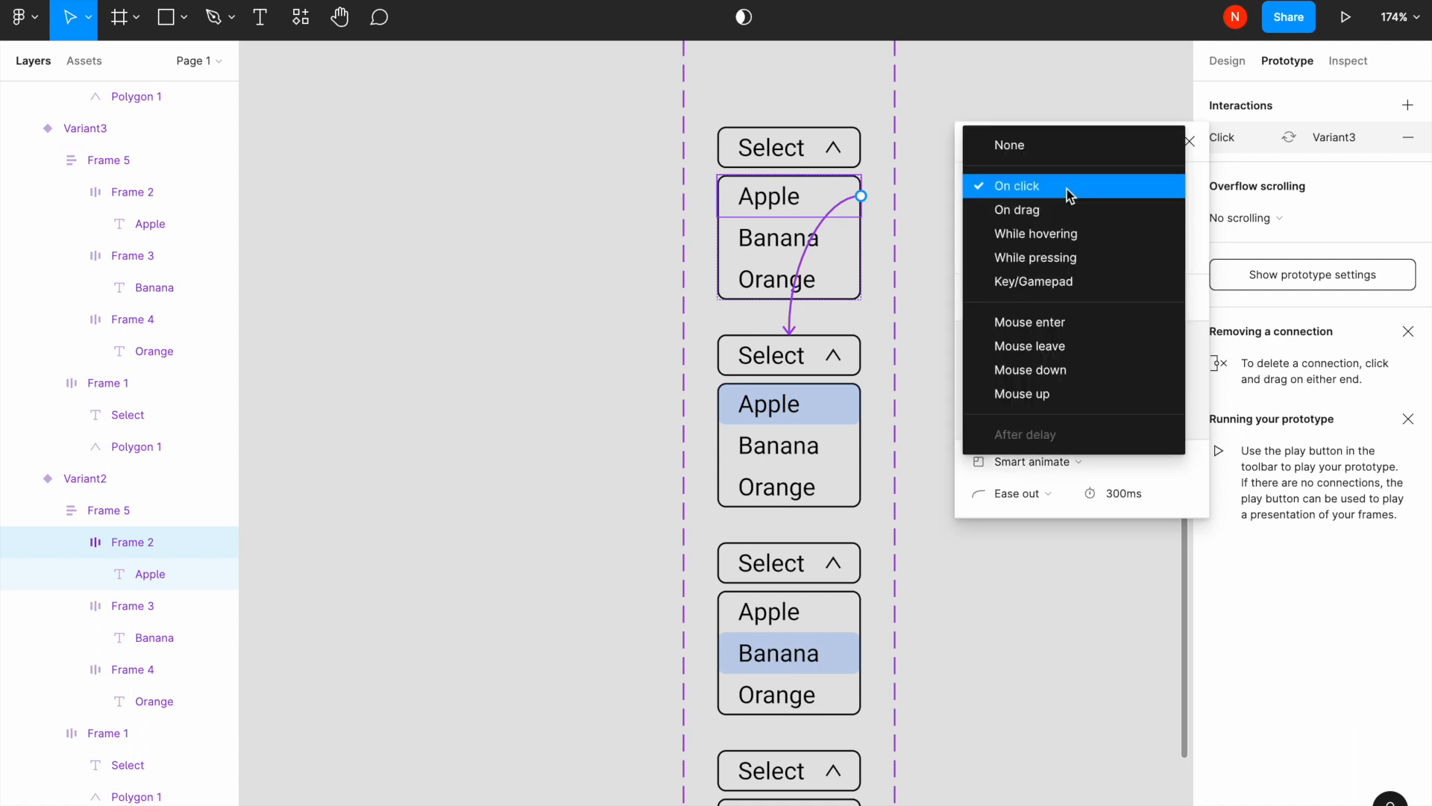
pyautogui.click(1085, 246)
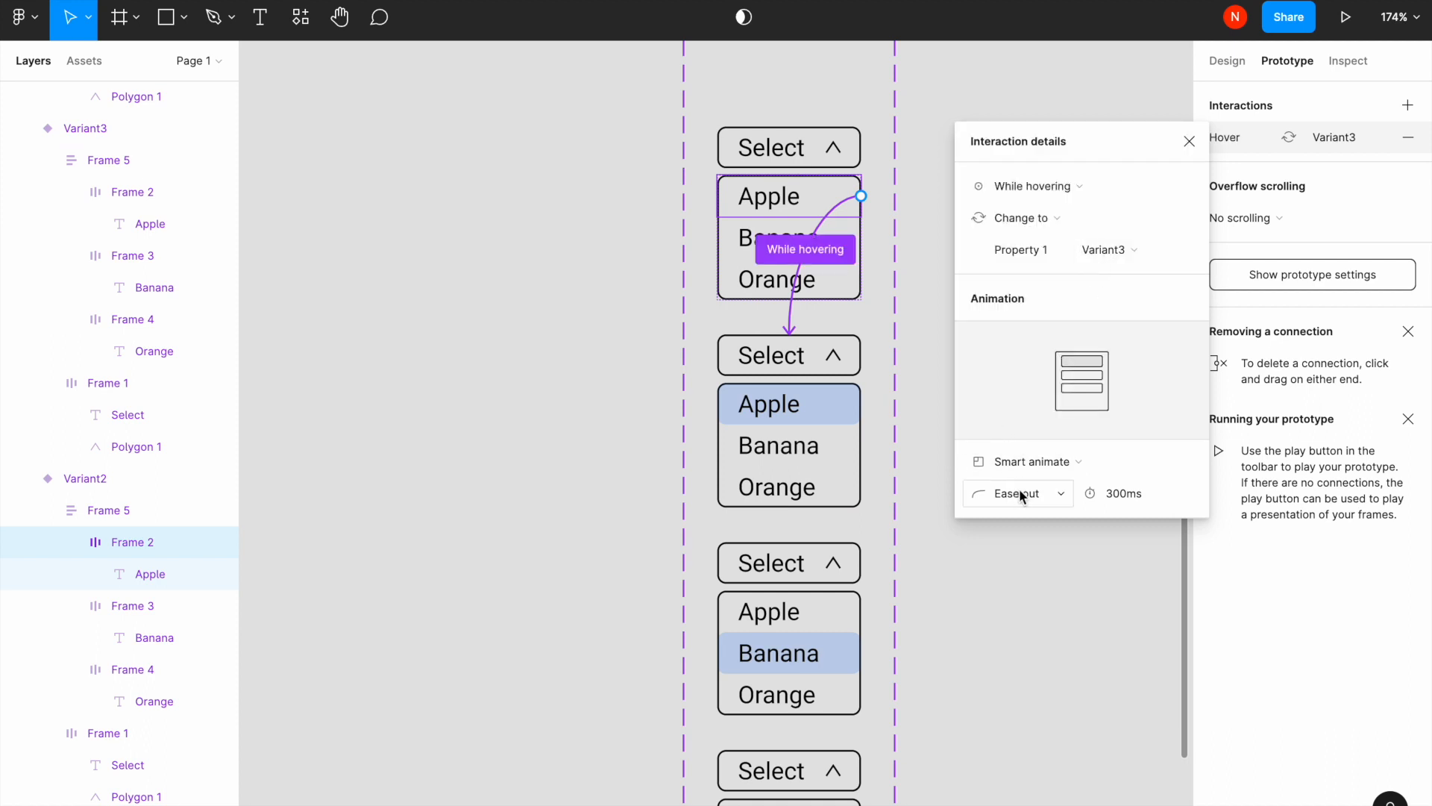
# Link the Banana option in Variant3 to Variant4 with a While hovering interaction.
pyautogui.scroll(-5, 754, 427)
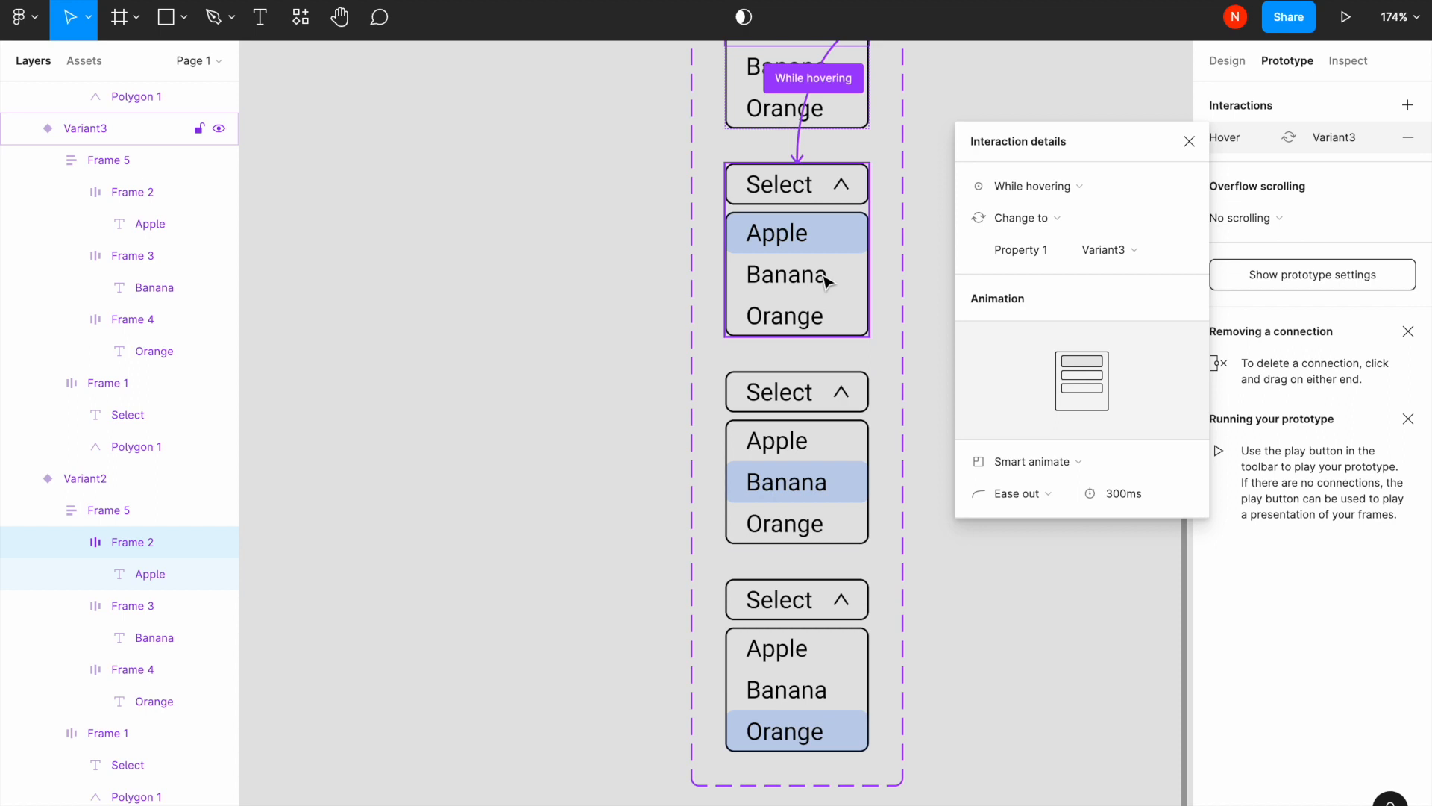
pyautogui.click(826, 281)
pyautogui.click(826, 281)
pyautogui.moveTo(869, 274); pyautogui.dragTo(892, 426)
pyautogui.click(1071, 194)
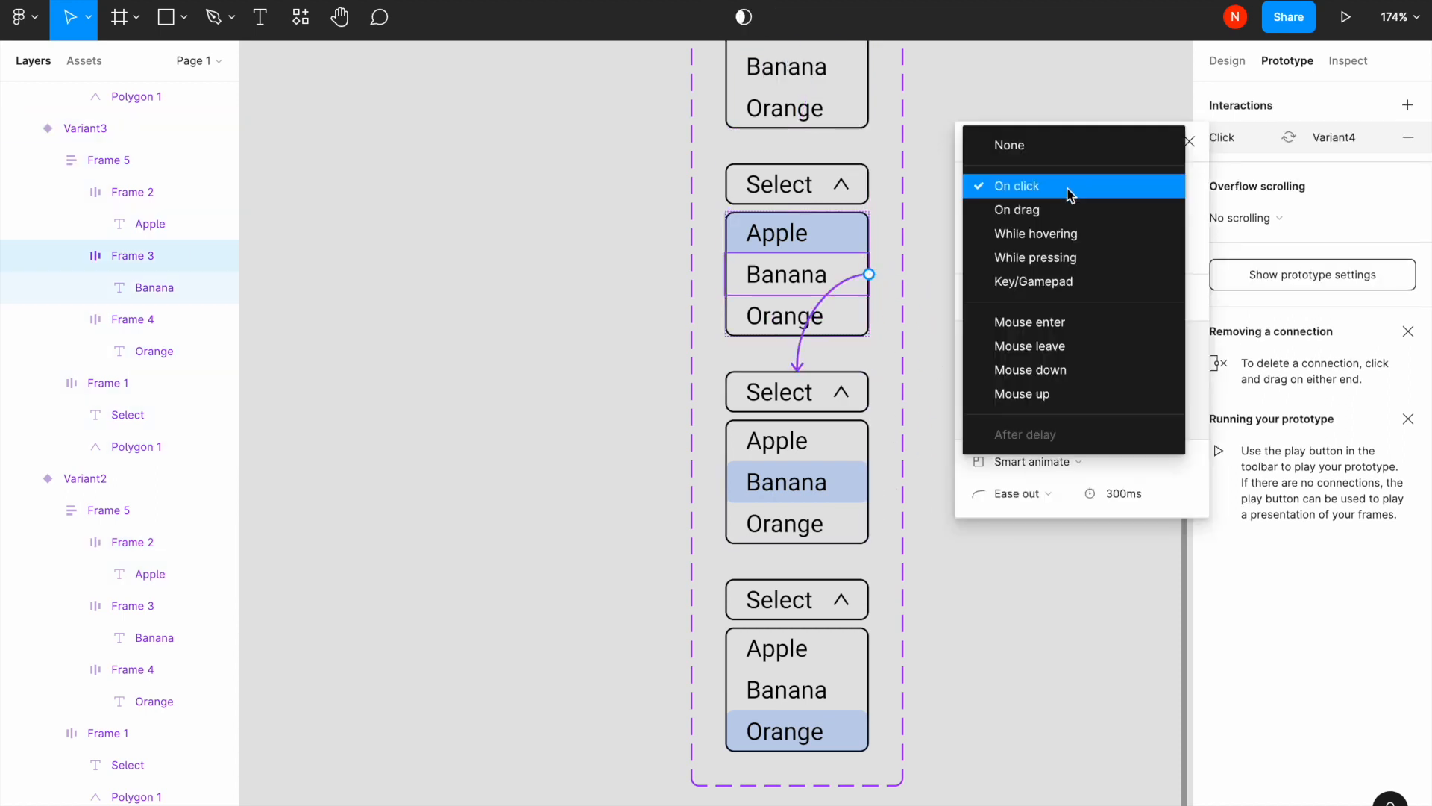
pyautogui.click(1074, 233)
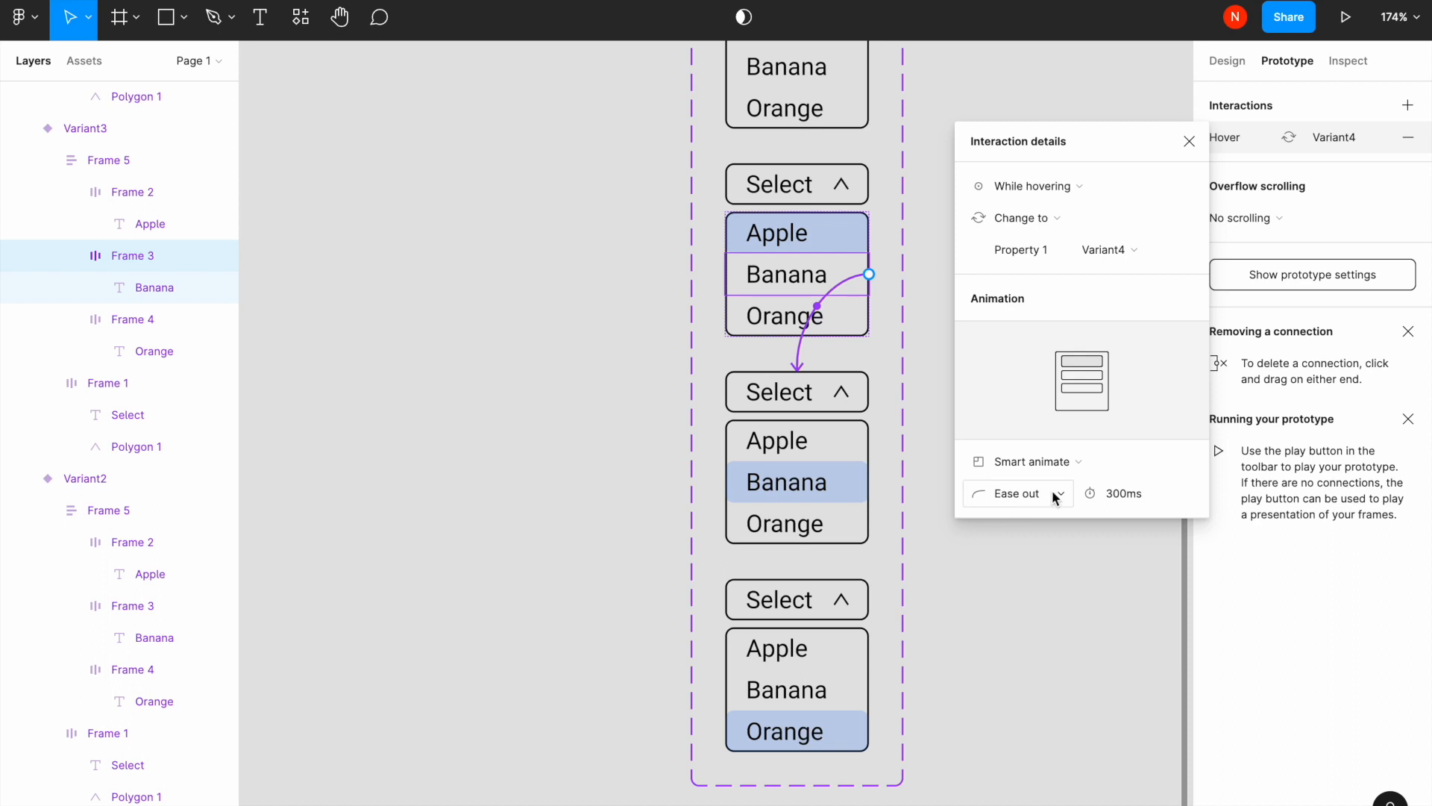
pyautogui.click(963, 651)
# Link the Orange option in Variant4 to Variant5 with a While hovering interaction.
pyautogui.scroll(-3, 968, 655)
pyautogui.click(796, 447)
pyautogui.moveTo(862, 438); pyautogui.dragTo(847, 558)
pyautogui.click(1055, 191)
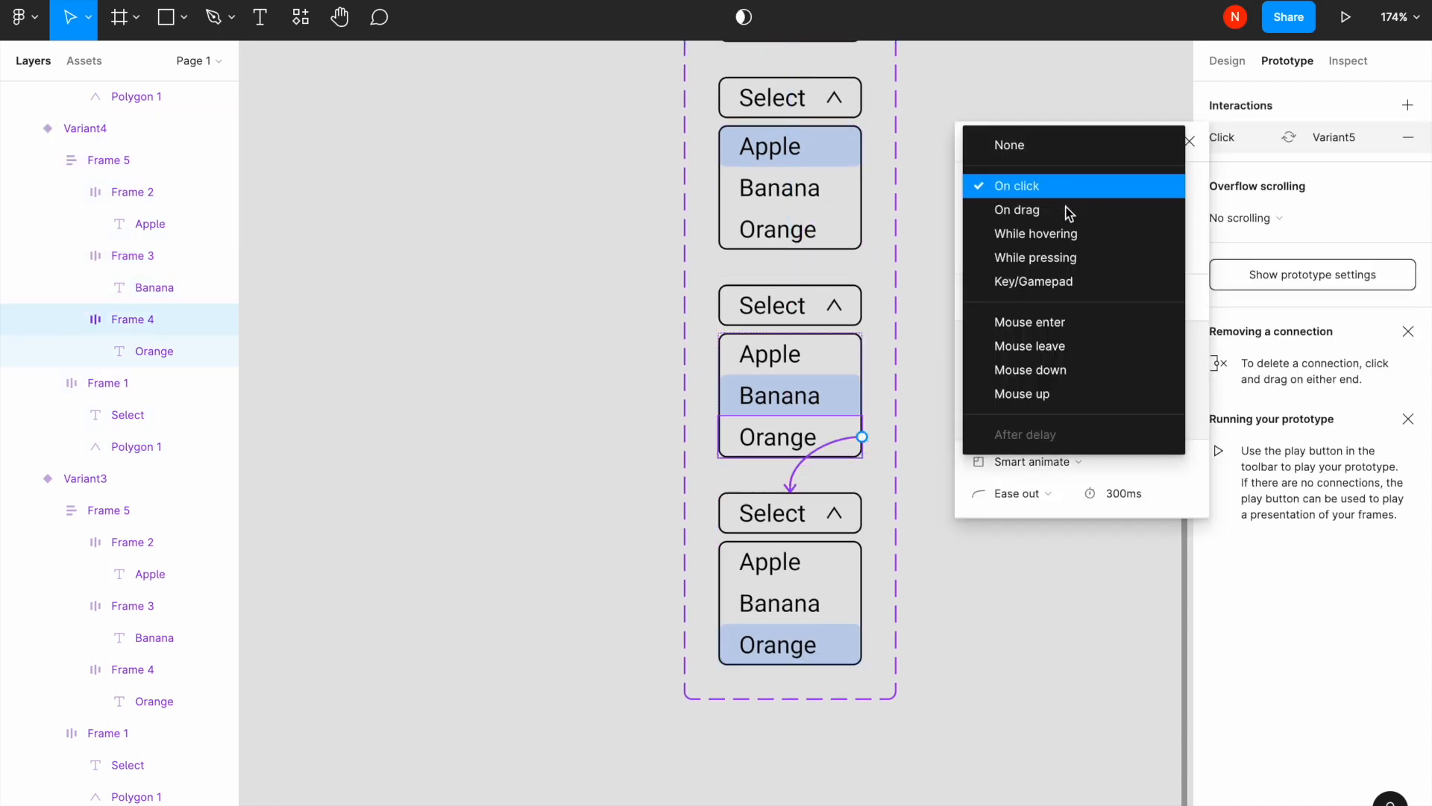
pyautogui.click(1075, 234)
pyautogui.click(940, 585)
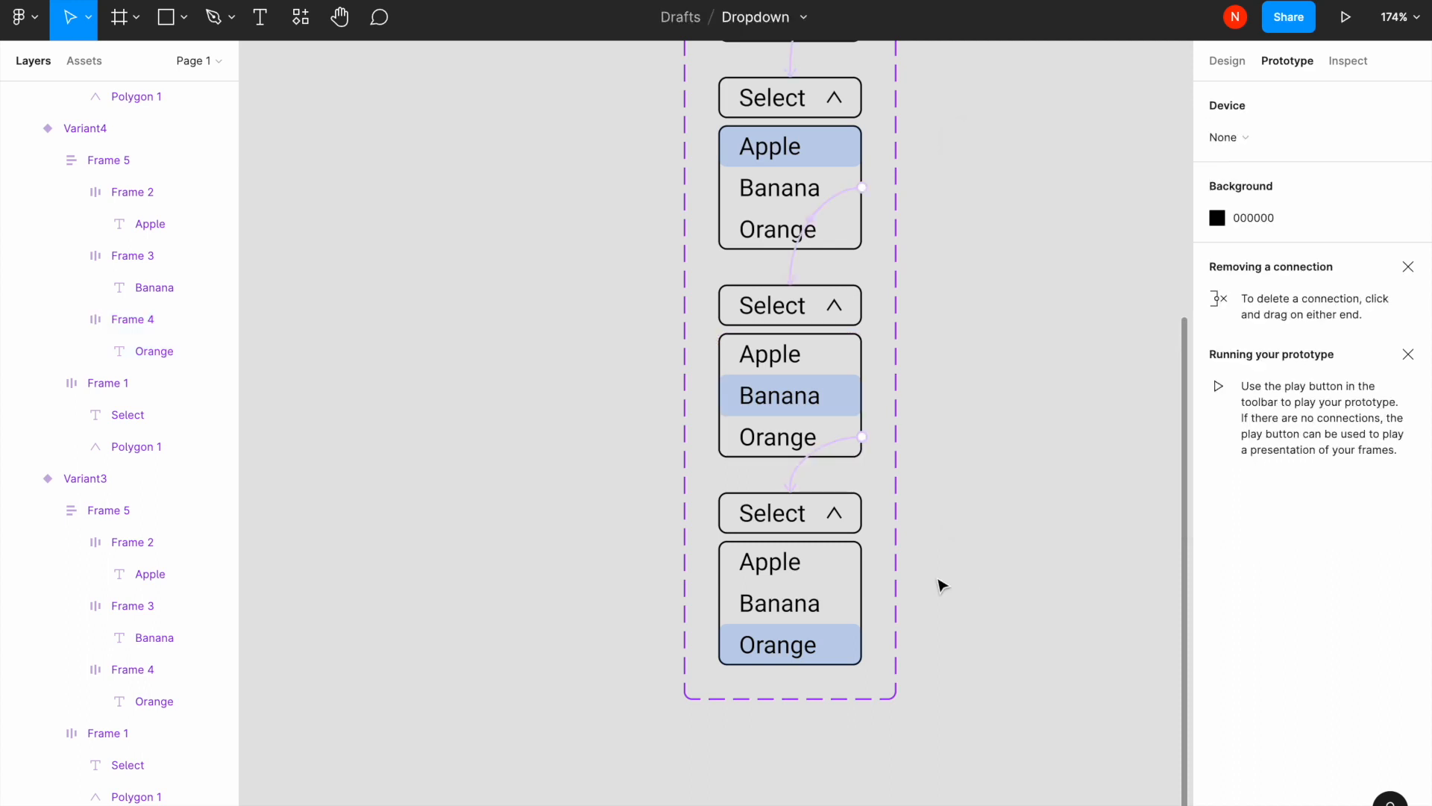
# Link the Select header in Variant2 back to the Default variant with an On click interaction.
pyautogui.scroll(10, 942, 585)
pyautogui.click(813, 380)
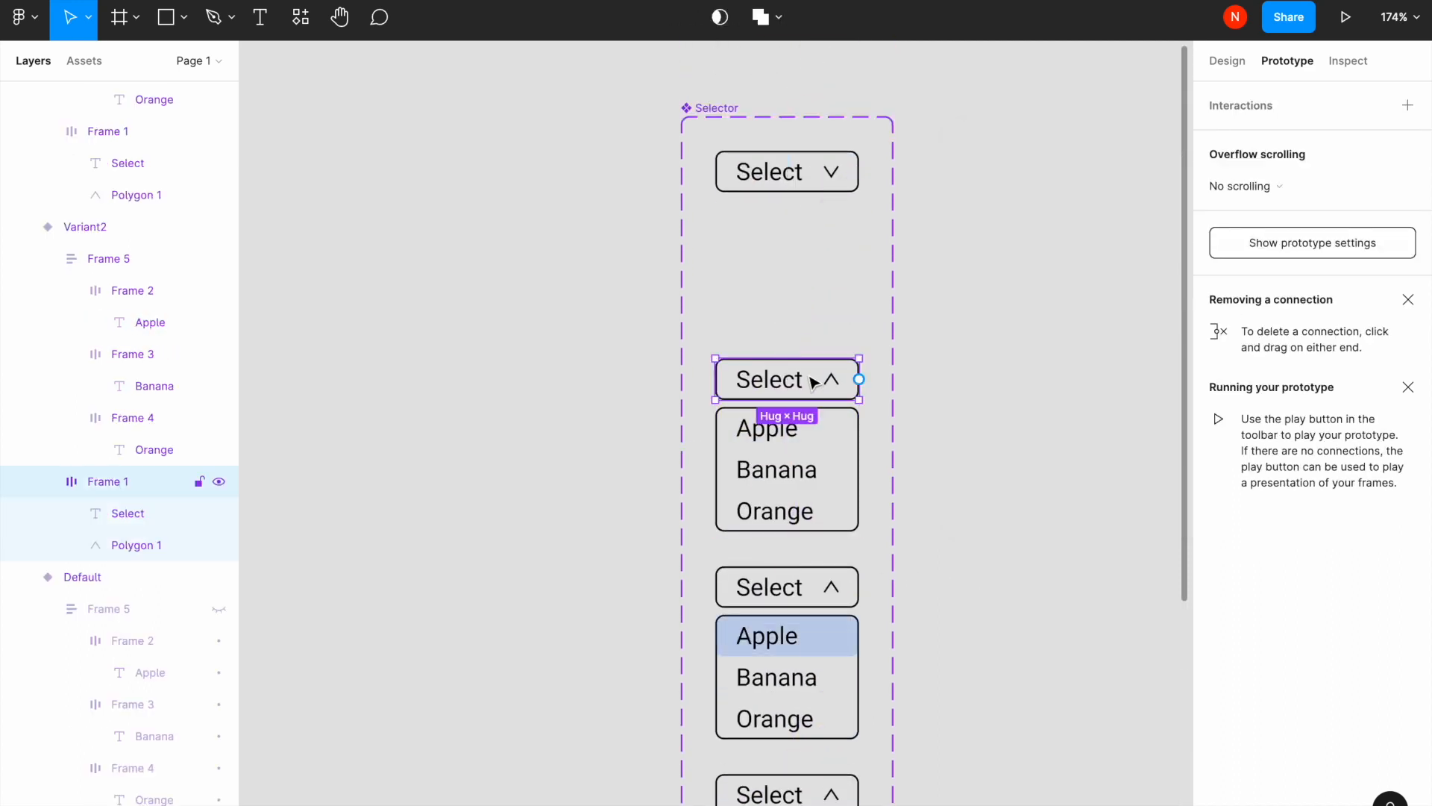
pyautogui.scroll(2, 836, 440)
pyautogui.hscroll(1, 835, 440)
pyautogui.moveTo(832, 476); pyautogui.dragTo(813, 328)
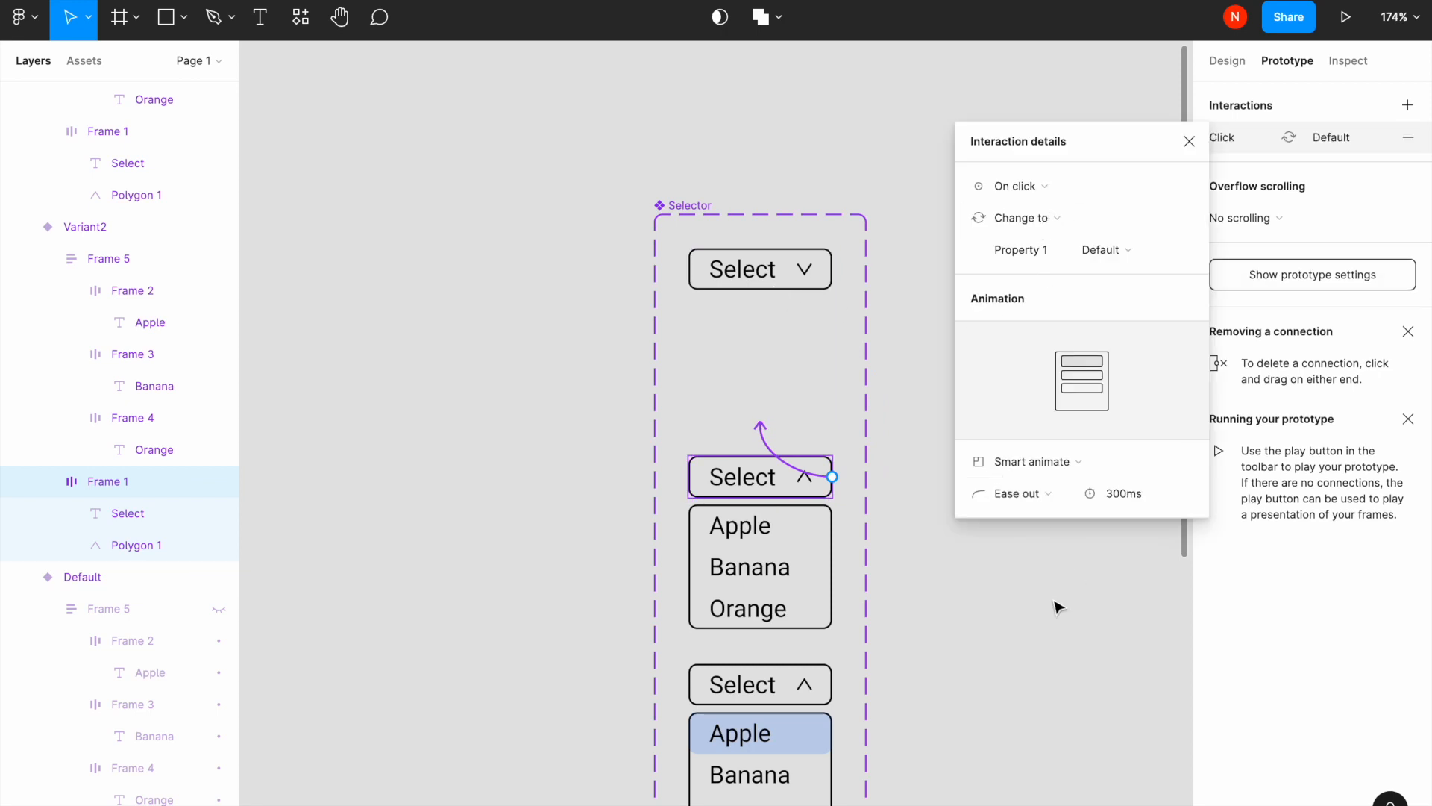
pyautogui.click(1019, 632)
# Draw a rectangle of about 273 × 162 beside the Selector component and wrap it in a frame.
pyautogui.scroll(-5, 1019, 633)
pyautogui.hscroll(3, 1019, 633)
pyautogui.scroll(-1, 1019, 633)
pyautogui.scroll(5, 860, 539)
pyautogui.click(183, 17)
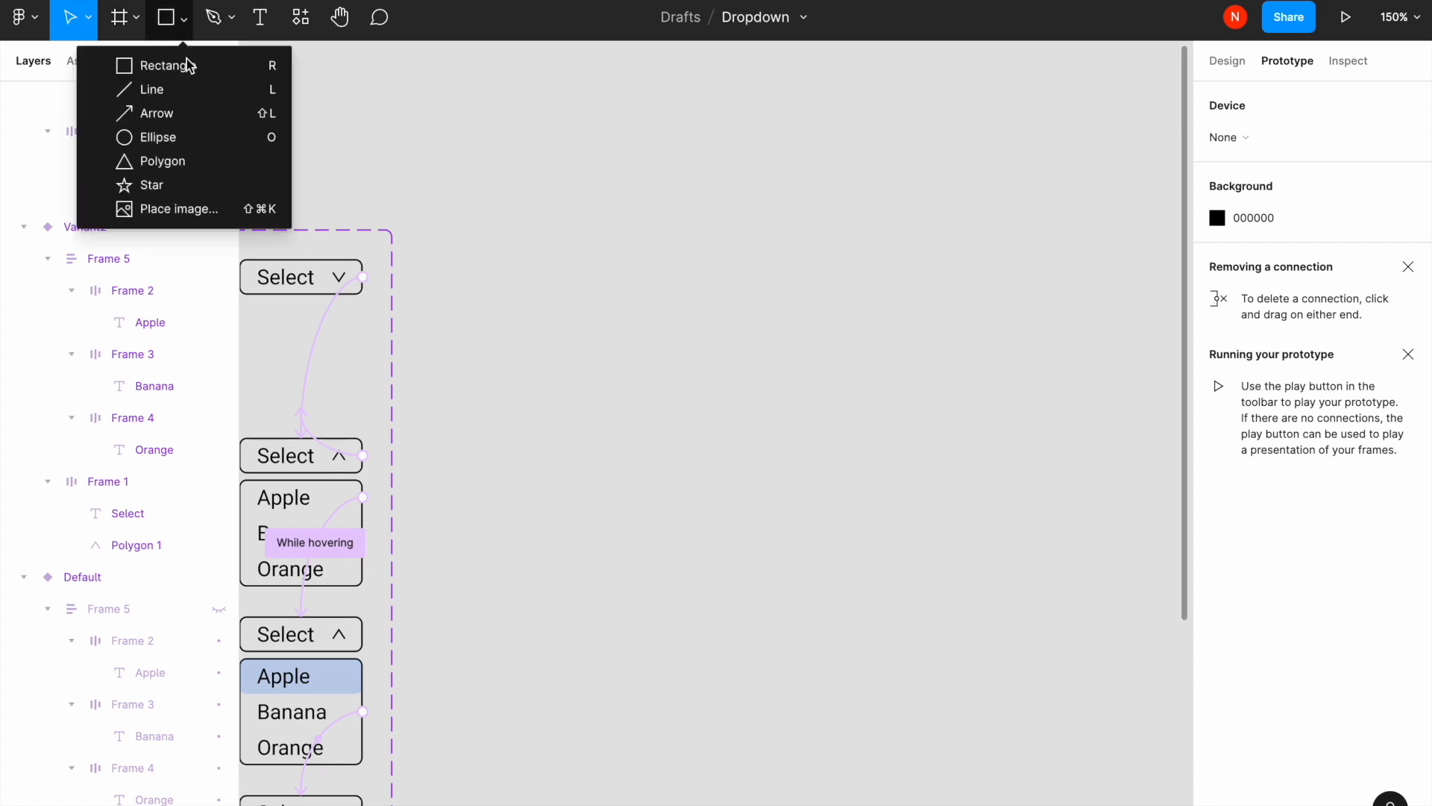
pyautogui.click(188, 65)
pyautogui.moveTo(549, 224); pyautogui.dragTo(956, 470)
pyautogui.rightClick(758, 290)
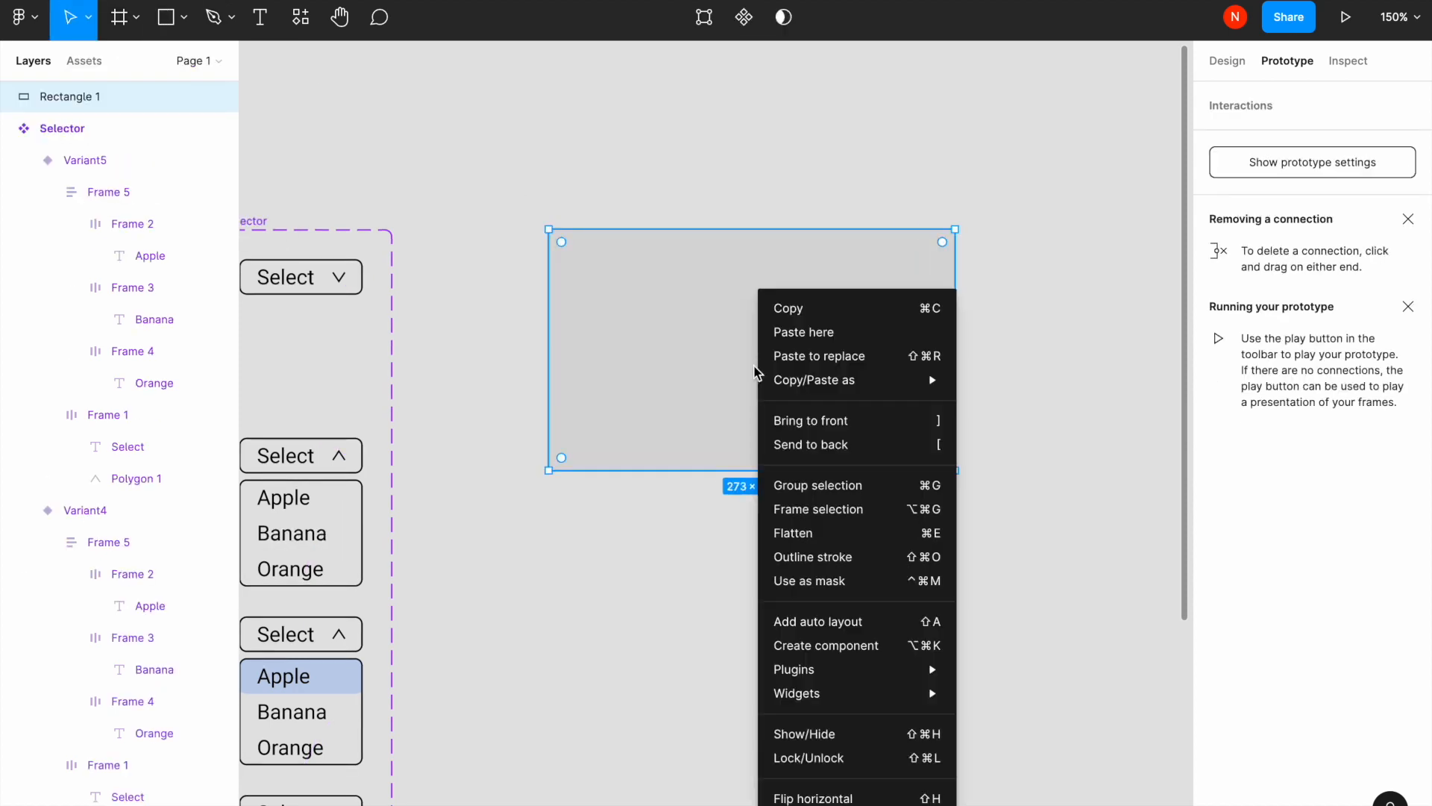
pyautogui.click(852, 510)
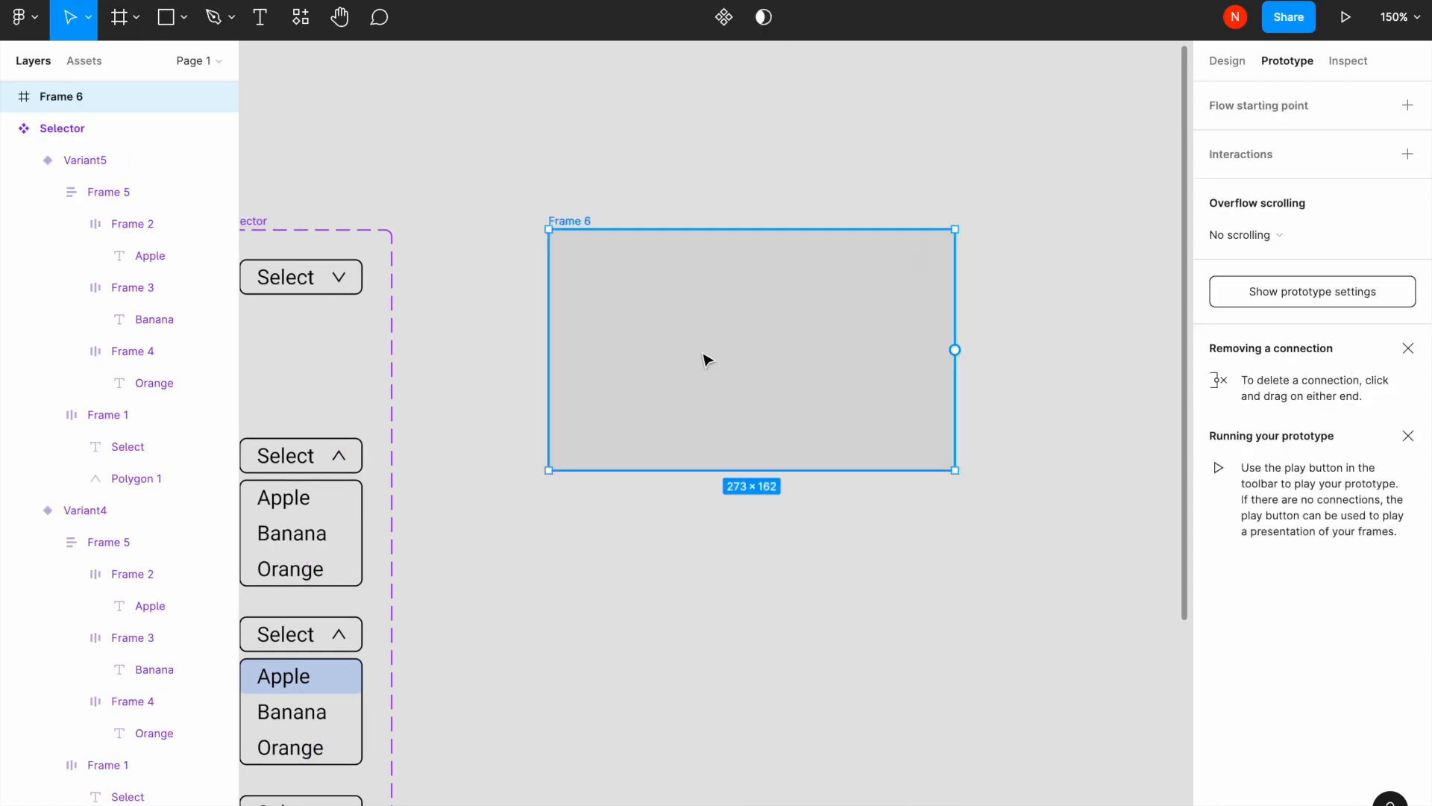
# Rename the new frame Test and change its rectangle's colour to white (FFFFFF).
pyautogui.doubleClick(581, 218)
pyautogui.write('Test')
pyautogui.press('Return')
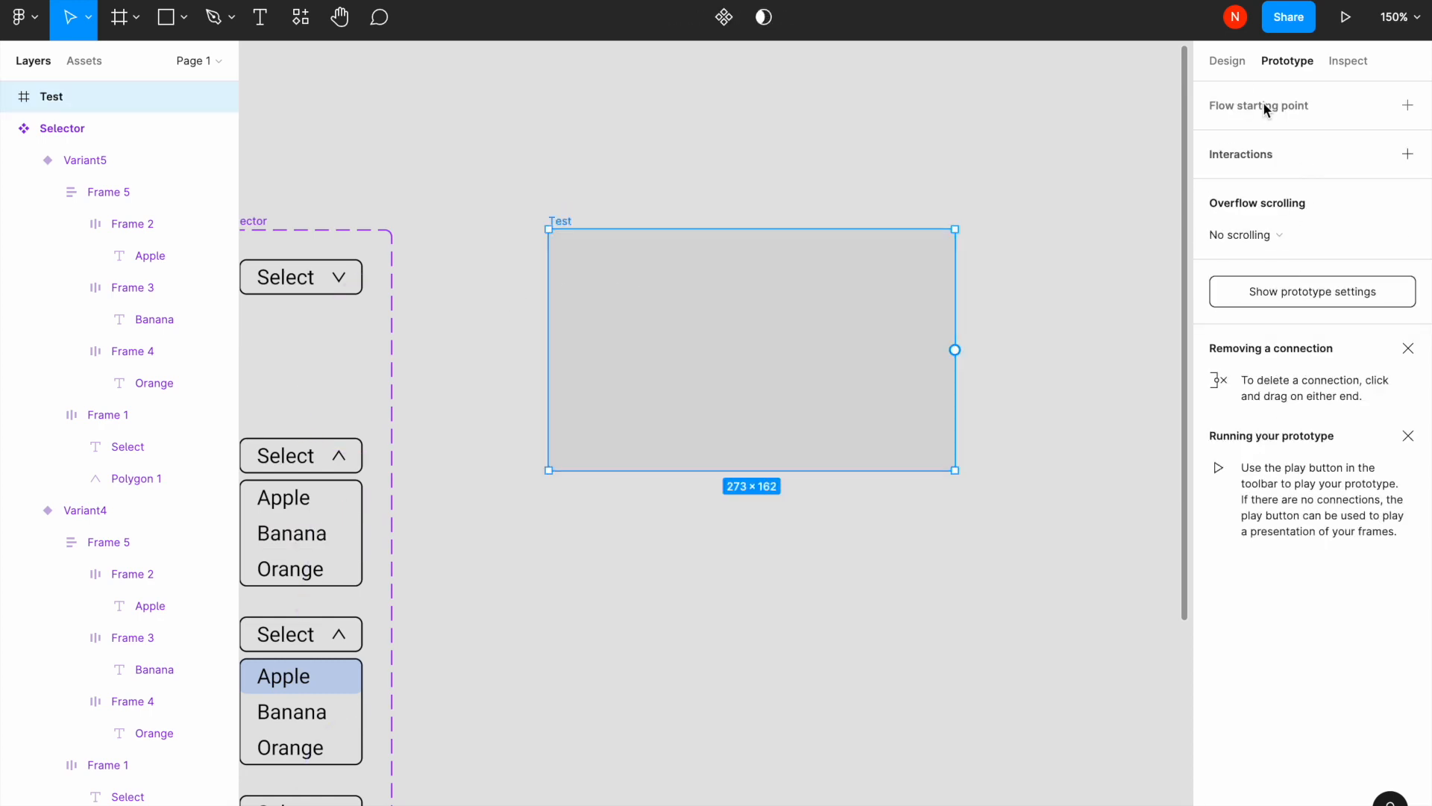
pyautogui.click(1235, 66)
pyautogui.click(1217, 628)
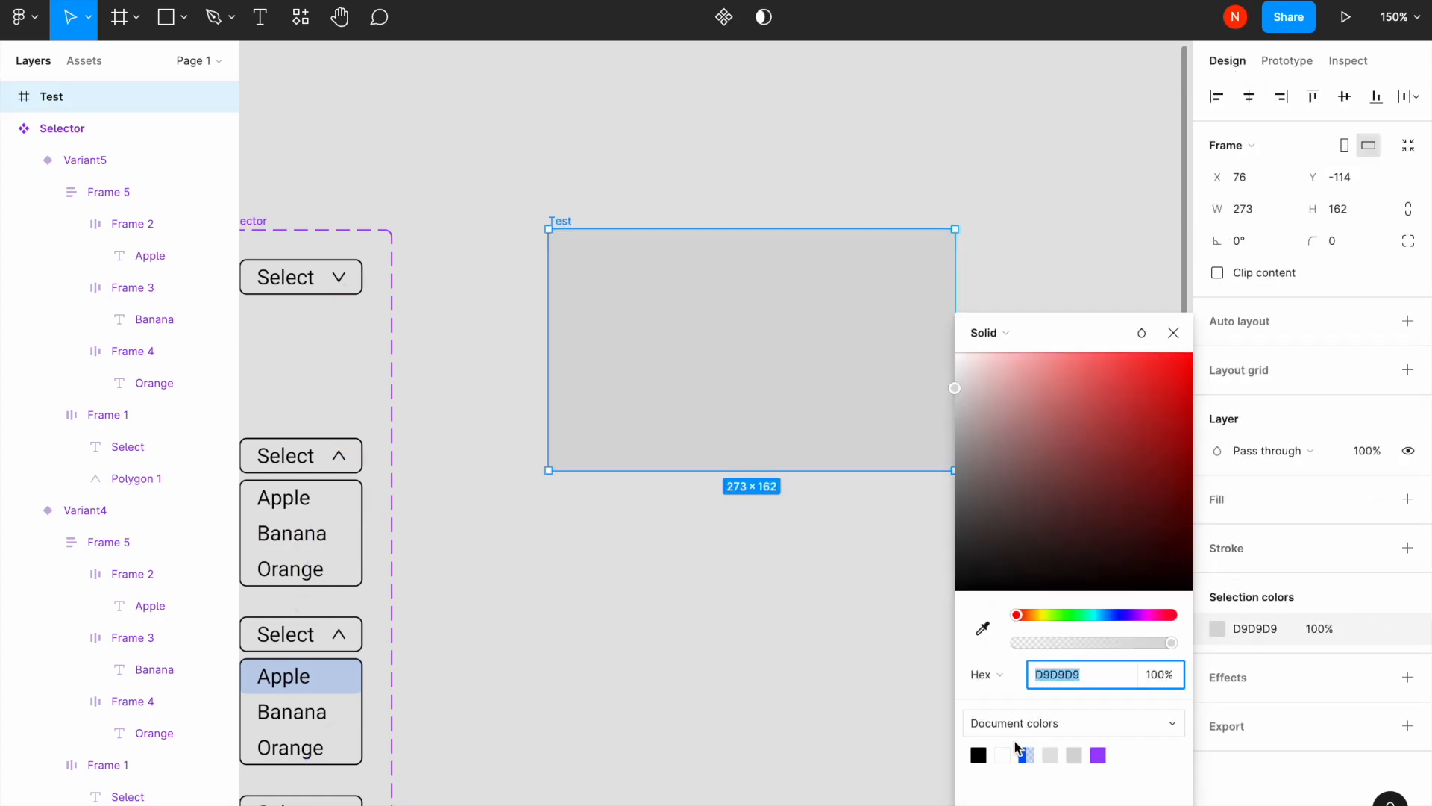
pyautogui.click(1020, 752)
pyautogui.click(591, 527)
# Place an instance of the Selector component in the middle of the Test frame.
pyautogui.click(79, 60)
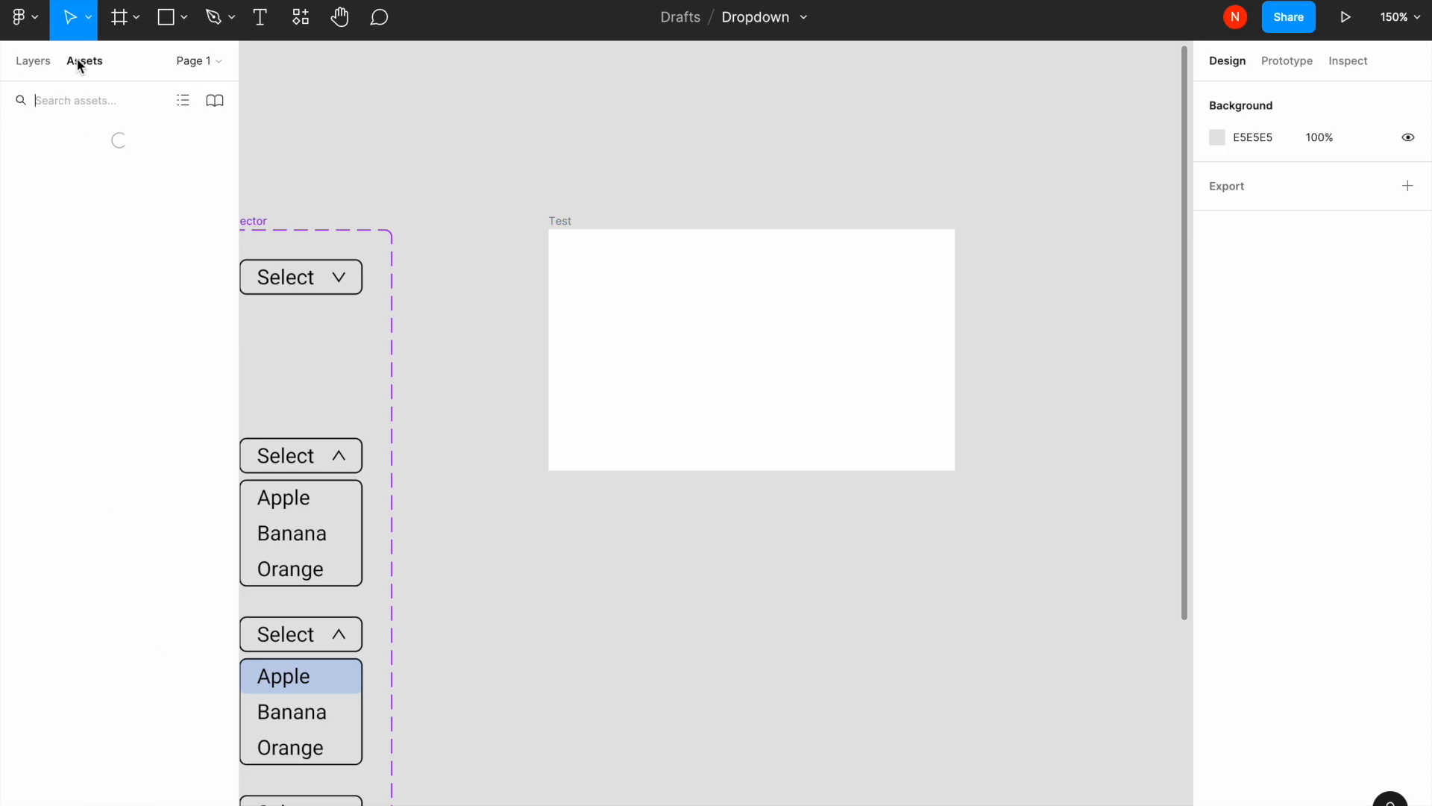
pyautogui.moveTo(72, 202); pyautogui.dragTo(744, 395)
pyautogui.scroll(5, 782, 350)
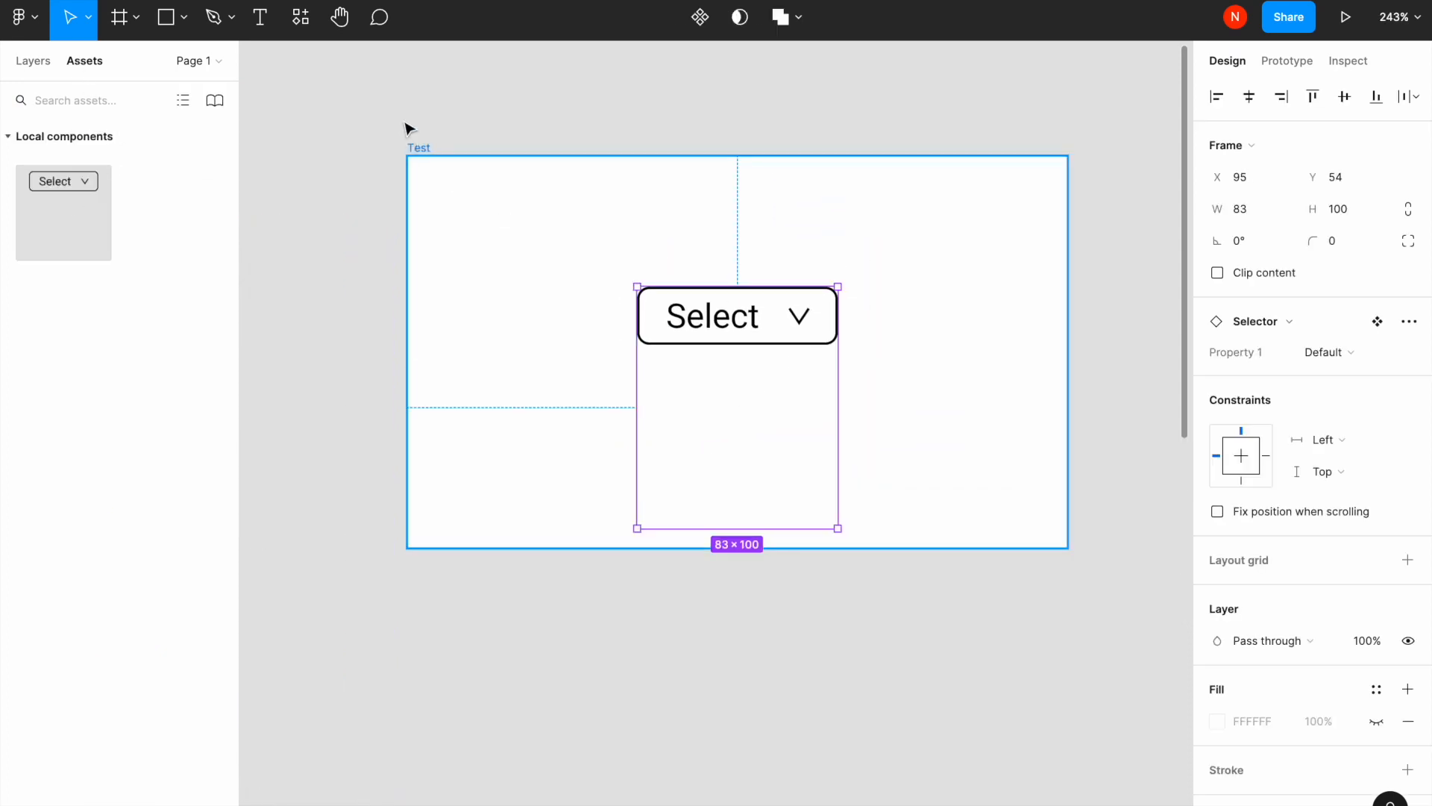
# Present the Test frame as a prototype and scale it up to fill the viewing area.
pyautogui.click(419, 148)
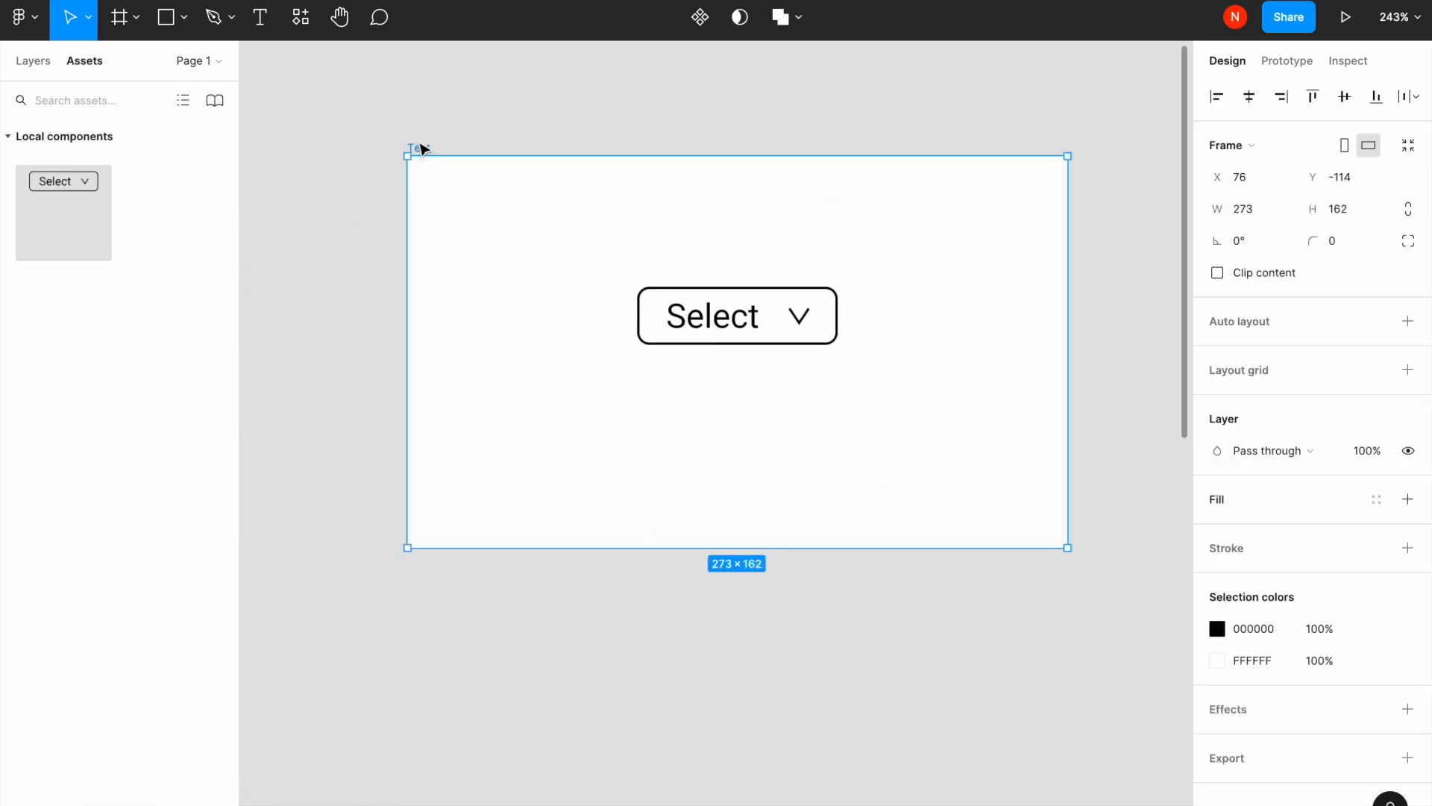
pyautogui.click(1349, 30)
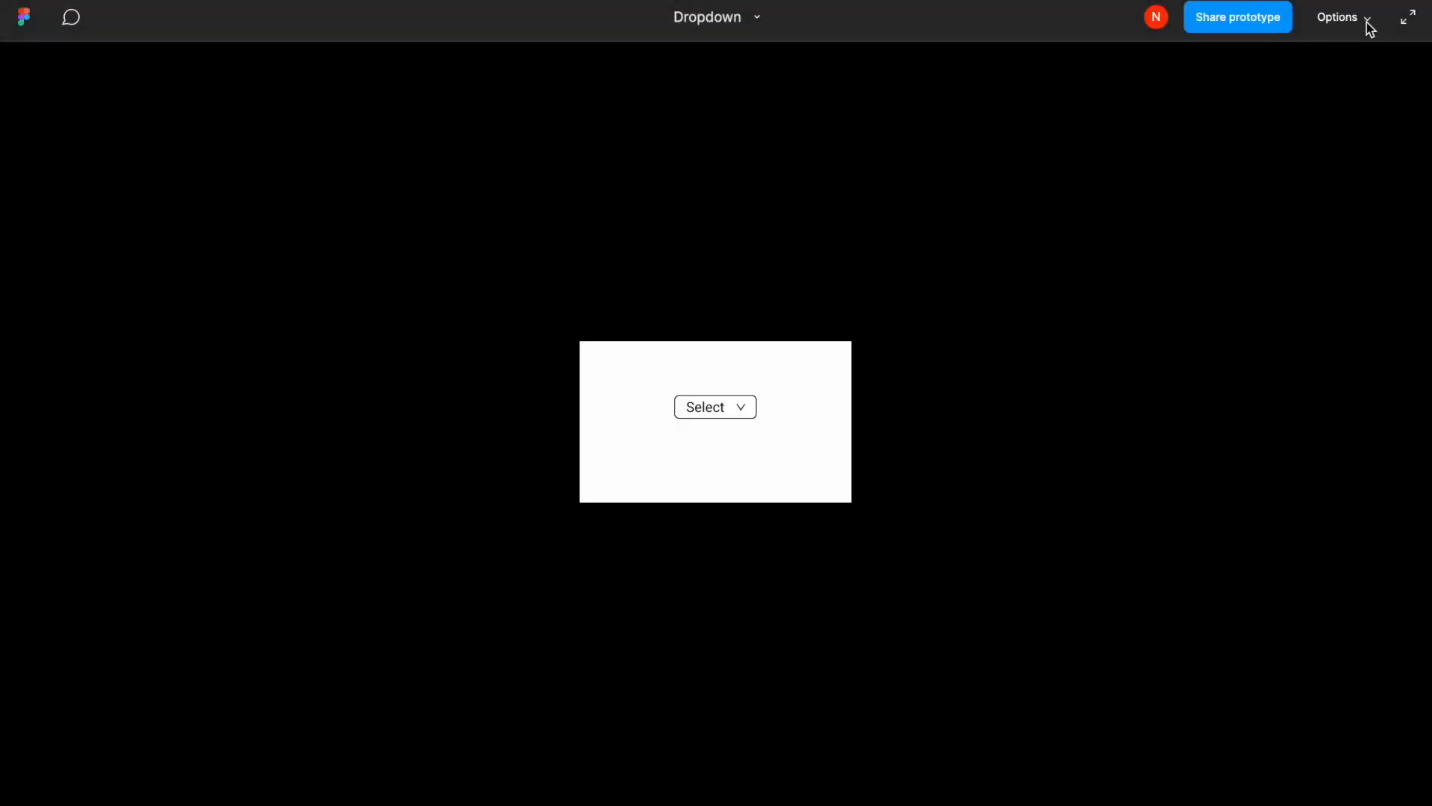
pyautogui.click(1366, 22)
pyautogui.click(1283, 128)
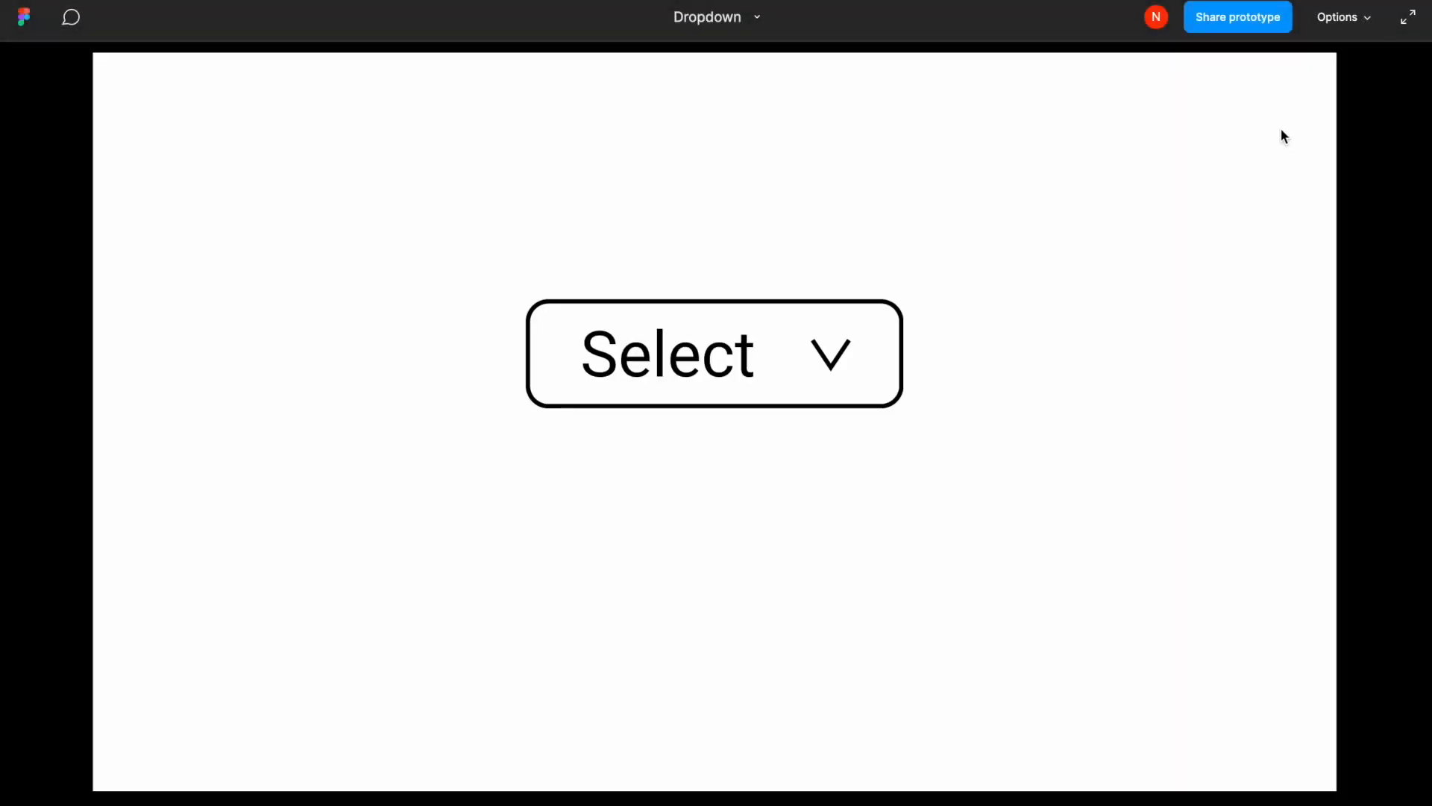
# Try out the dropdown in the prototype by toggling its Select header and highlighting the Apple option.
pyautogui.click(851, 359)
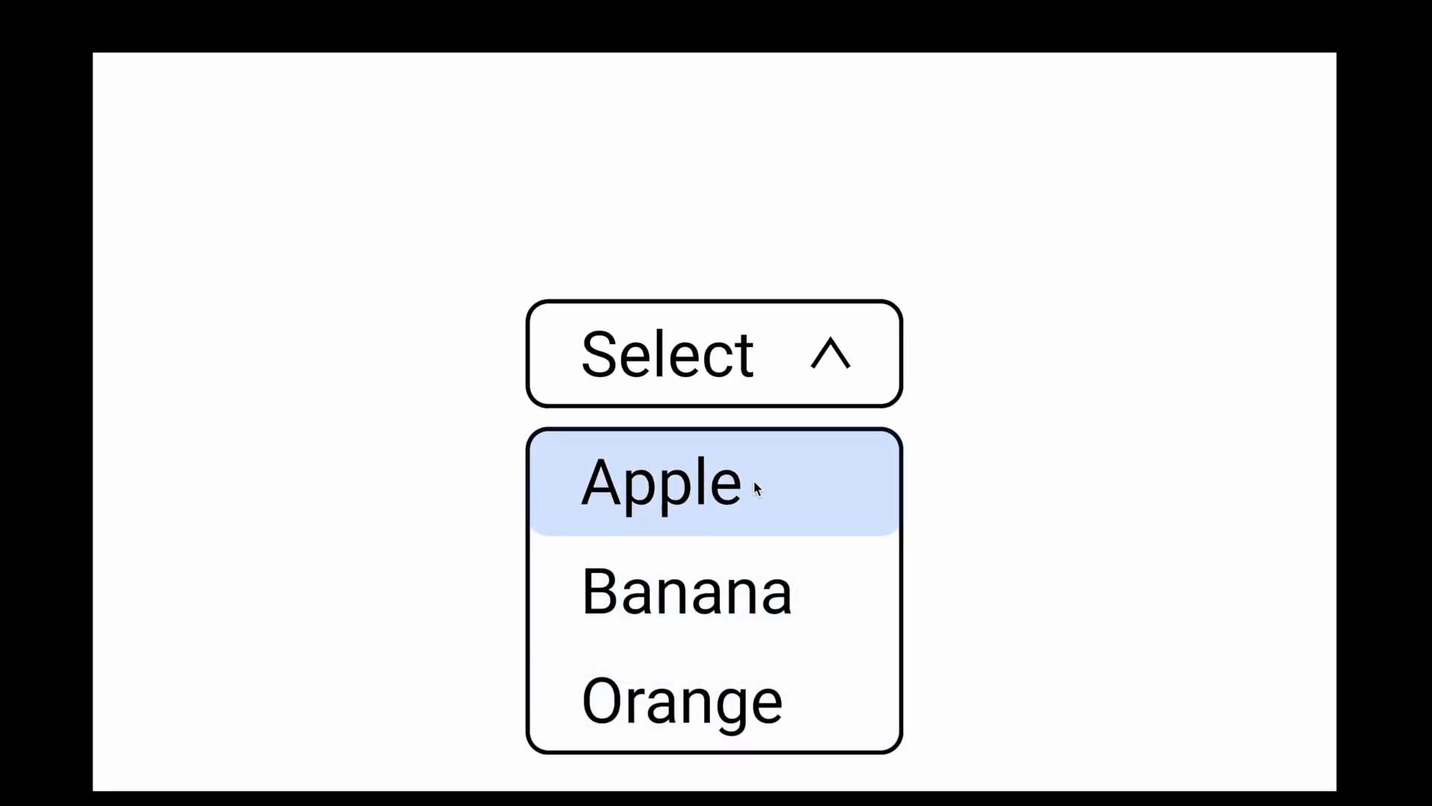
pyautogui.click(834, 348)
pyautogui.click(834, 345)
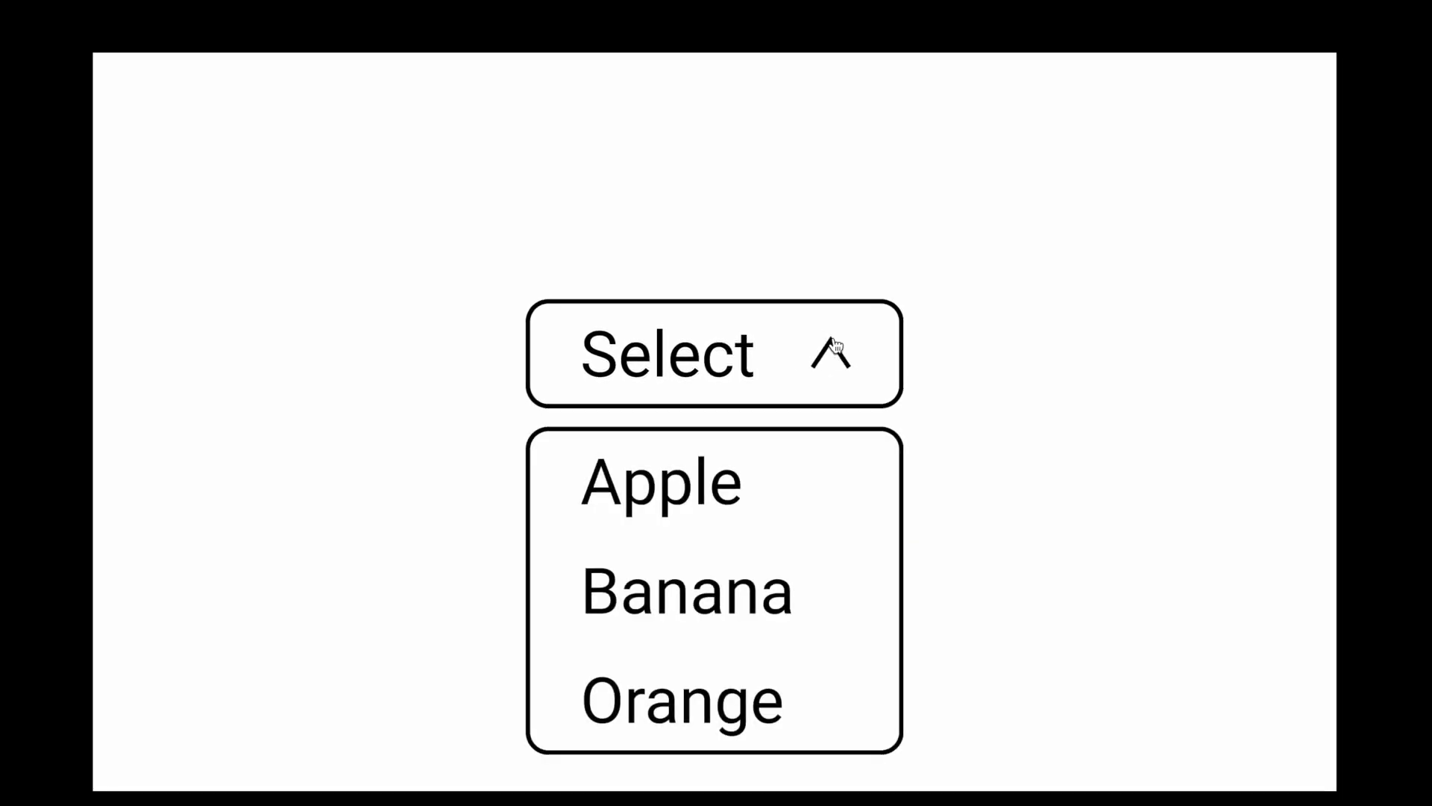